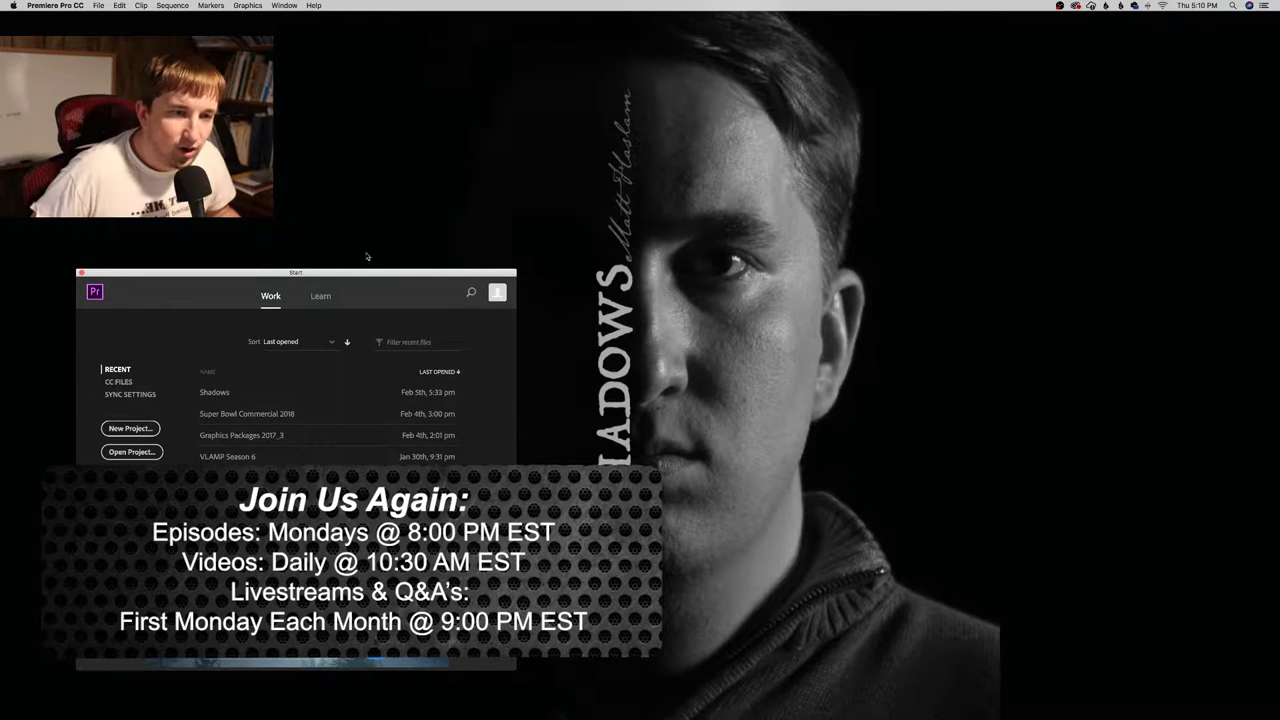
Drag Premiere's Start window up to the centre so every recent project shows
drag(365, 272, 697, 166)
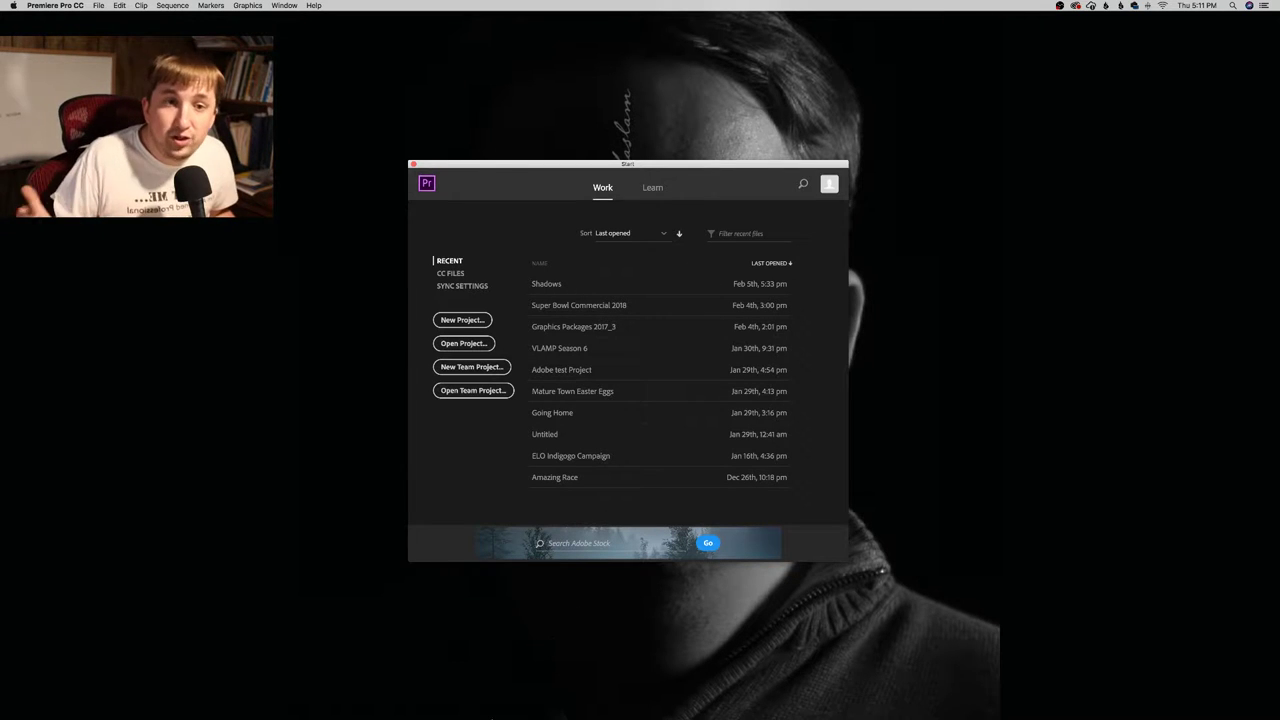
Open Launchpad from the Dock and close the Canon Utilities folder to reach the app grid
mouse_move(476, 700)
click(390, 703)
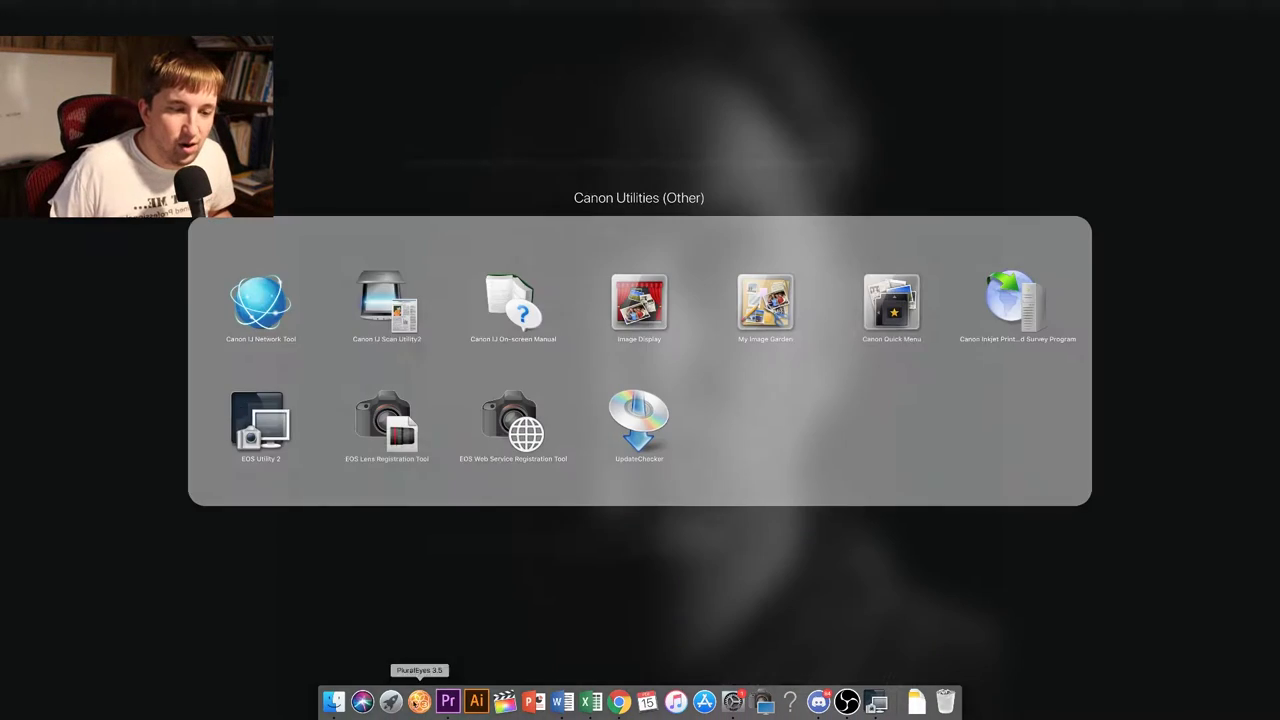
click(525, 607)
scroll(640, 450, left, 3)
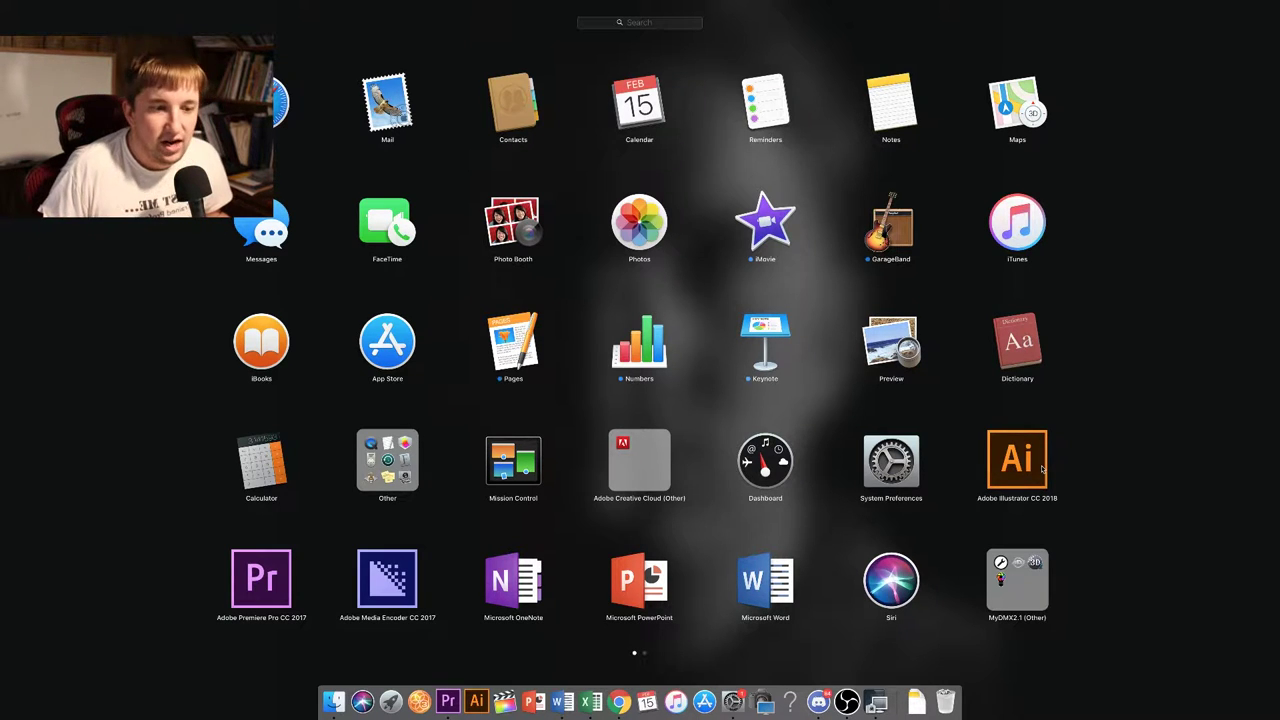
Swipe back and forth between Launchpad's two app pages
scroll(1041, 470, right, 3)
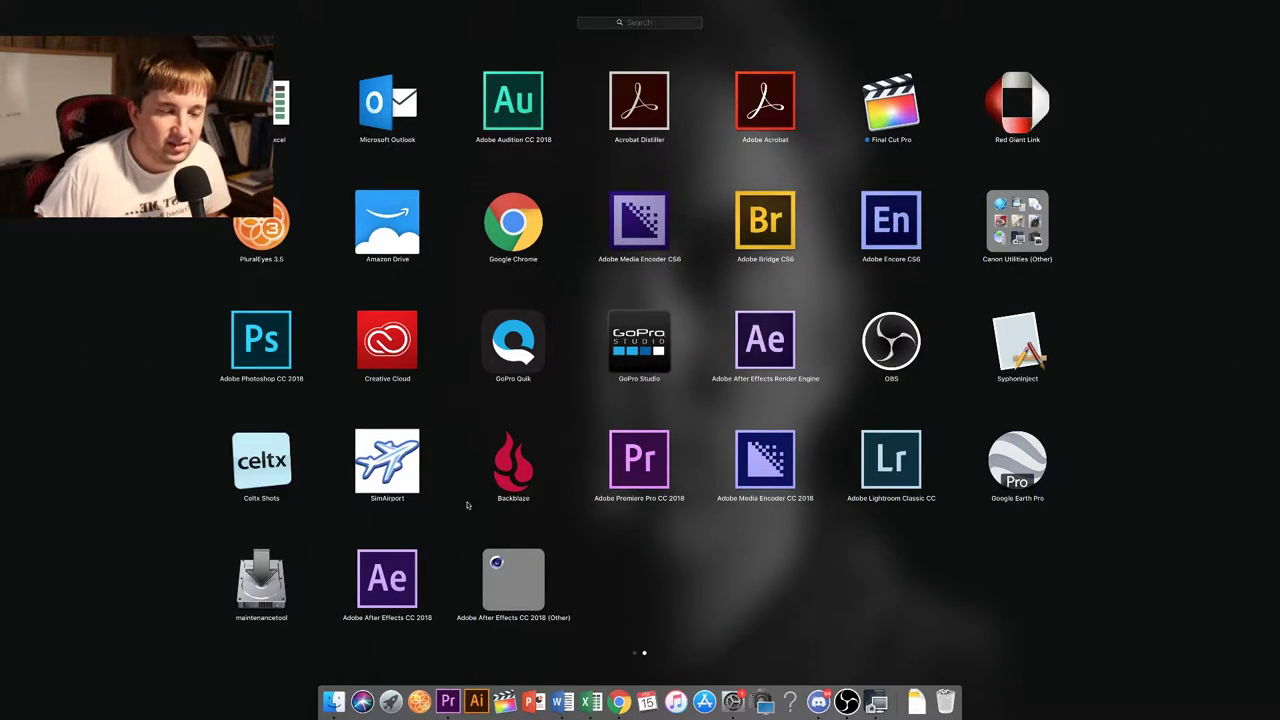
scroll(468, 505, left, 3)
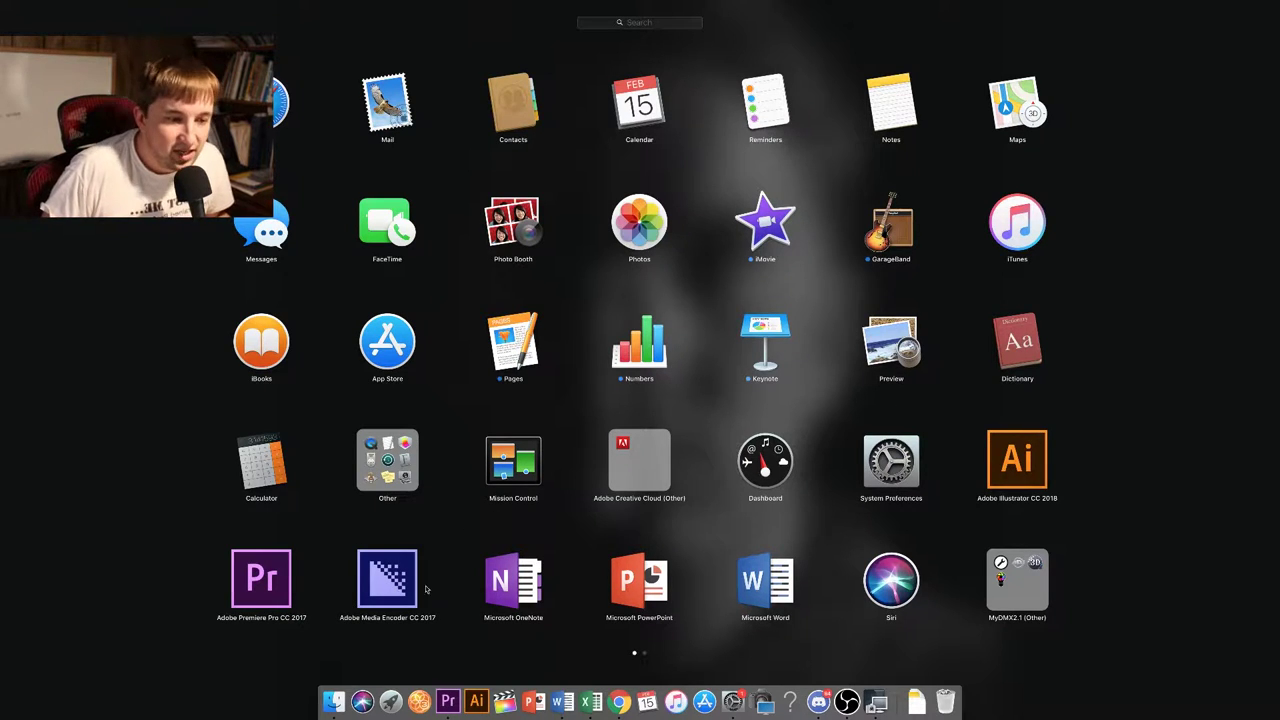
scroll(700, 586, right, 3)
scroll(707, 584, left, 3)
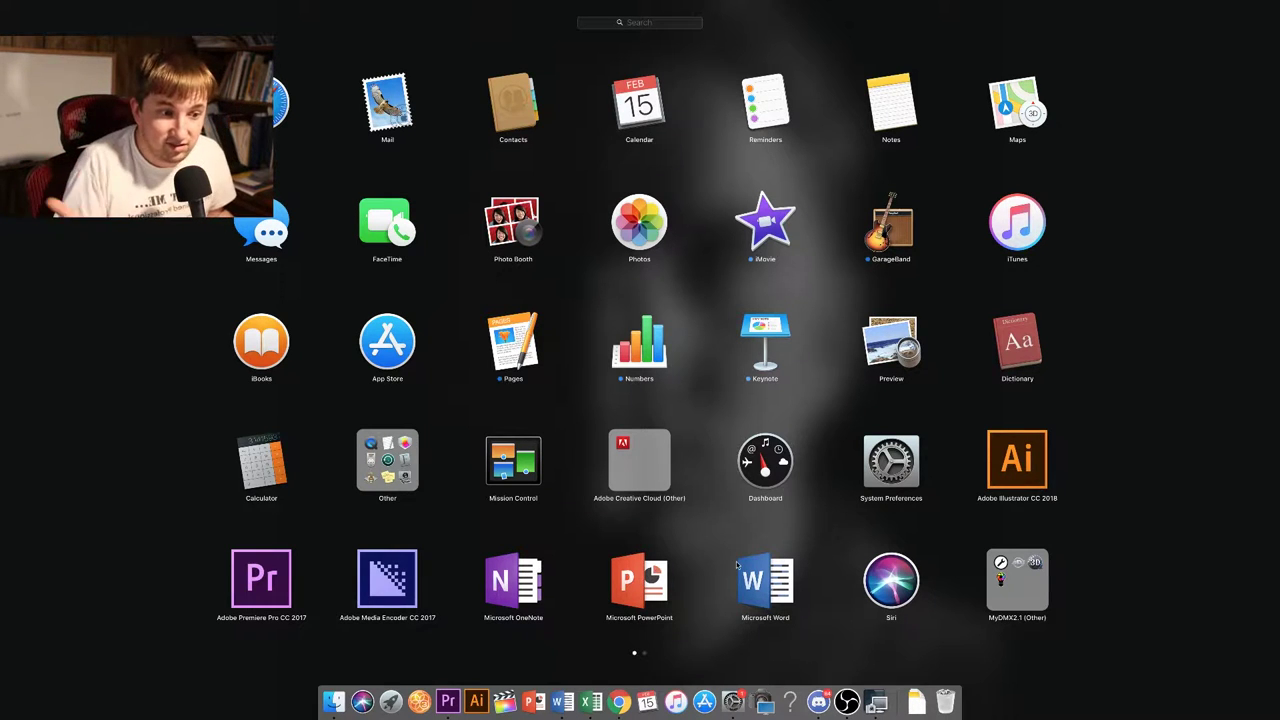
scroll(740, 565, right, 3)
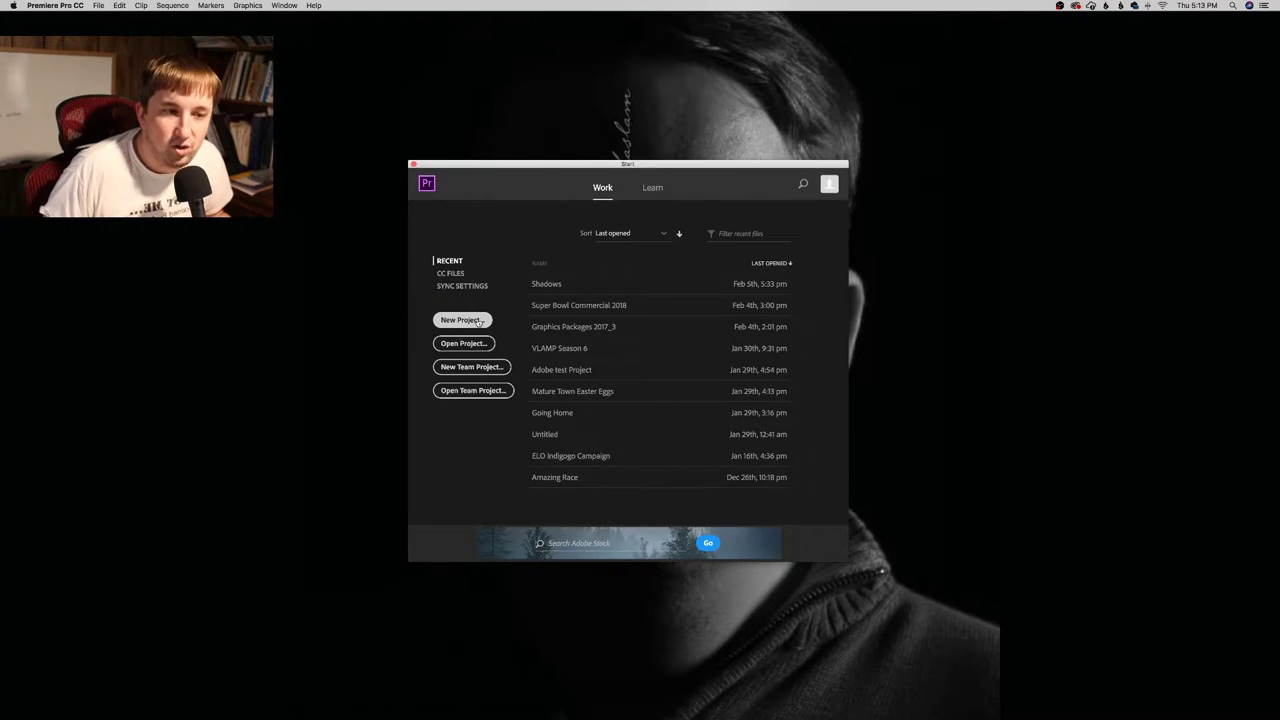
Start a new project named 'VLAMP Sample' and check the Renderer options
click(461, 320)
text(VL)
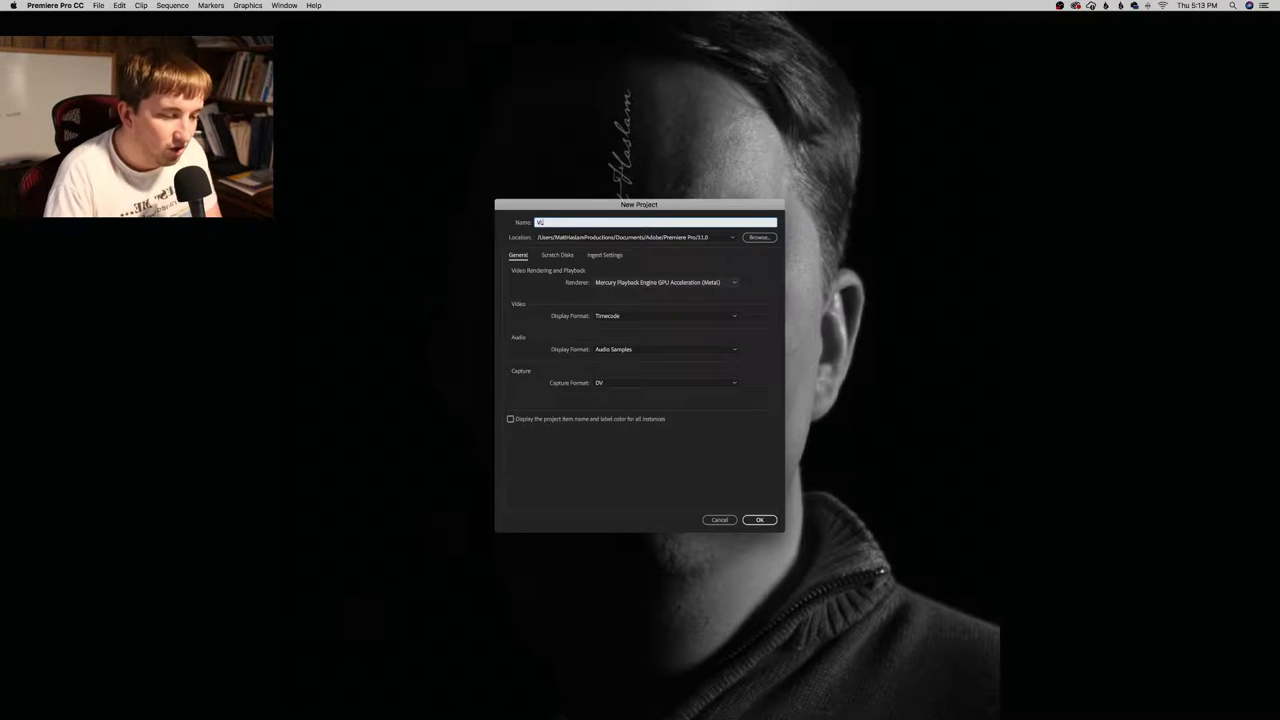
text(AWP Sample)
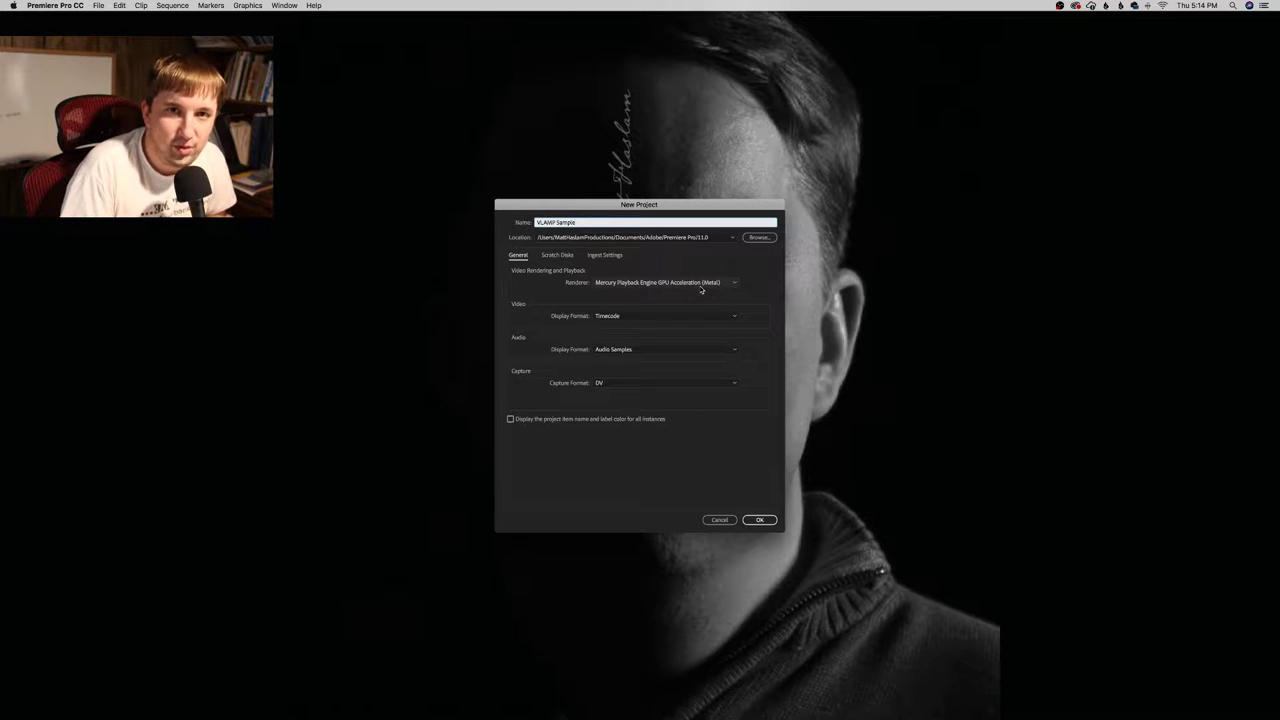
click(702, 287)
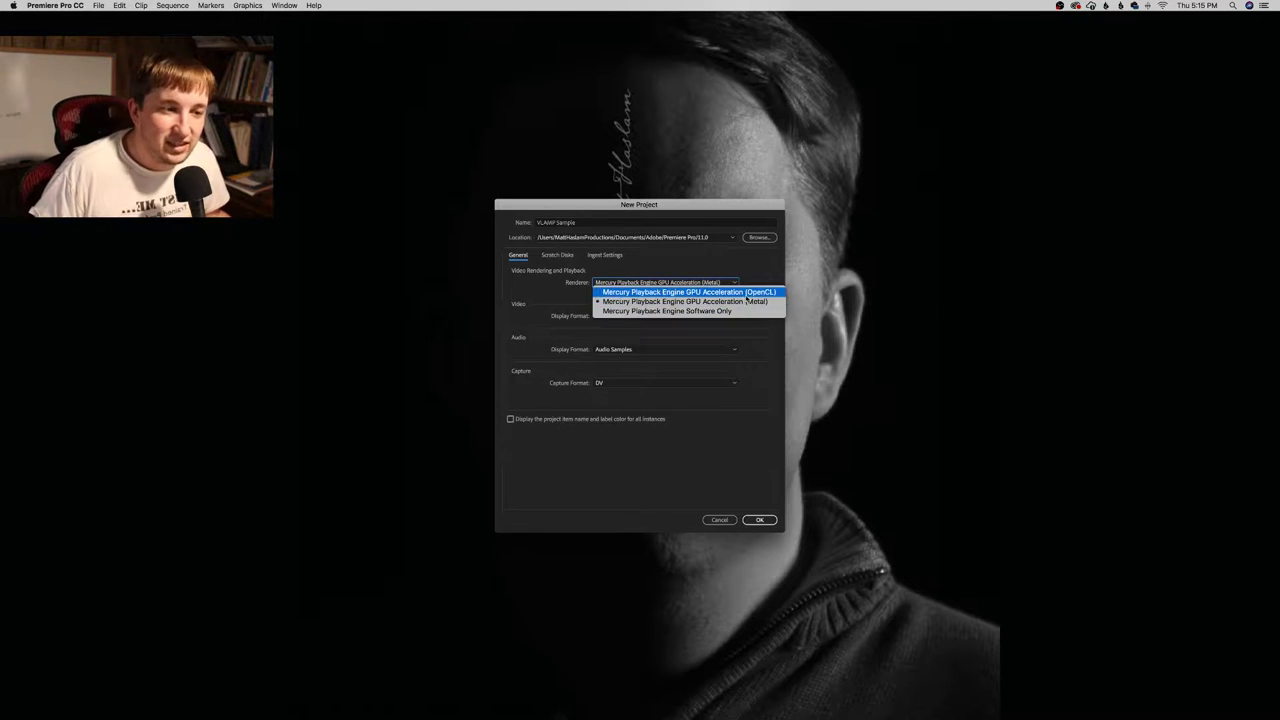
Keep Mercury Playback Engine GPU Acceleration (Metal) as the renderer and create the project
click(750, 415)
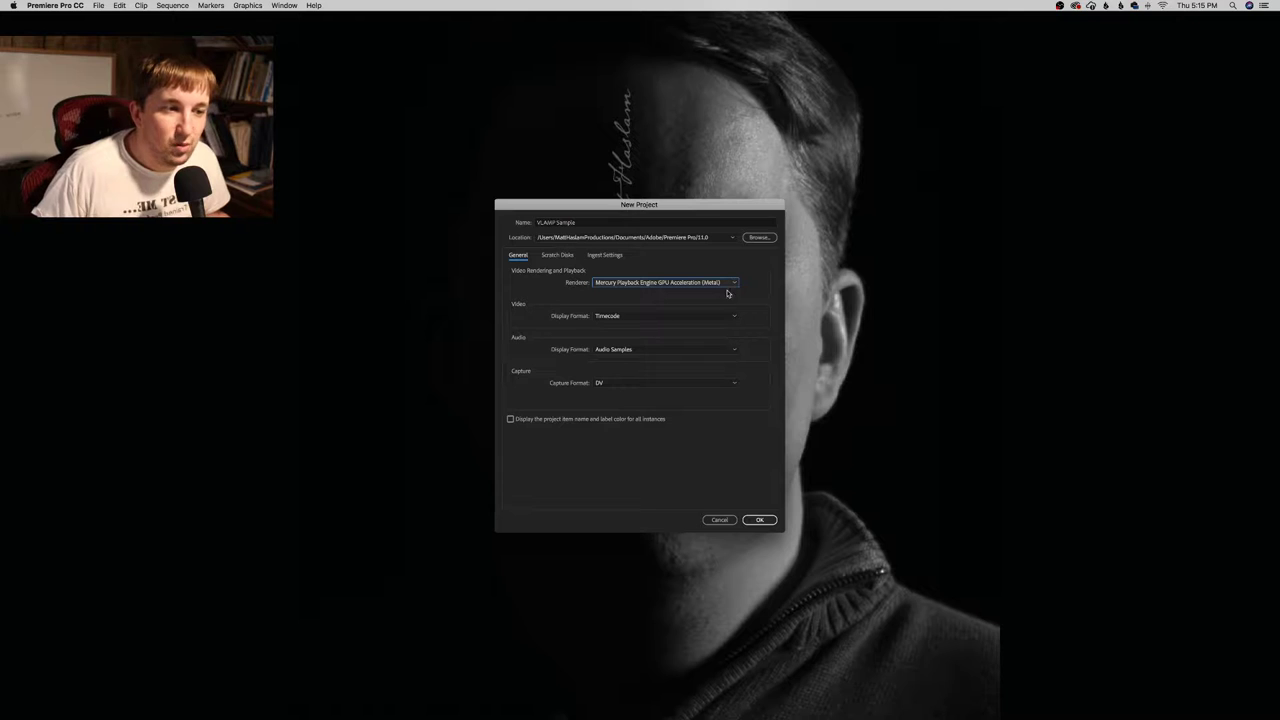
click(752, 521)
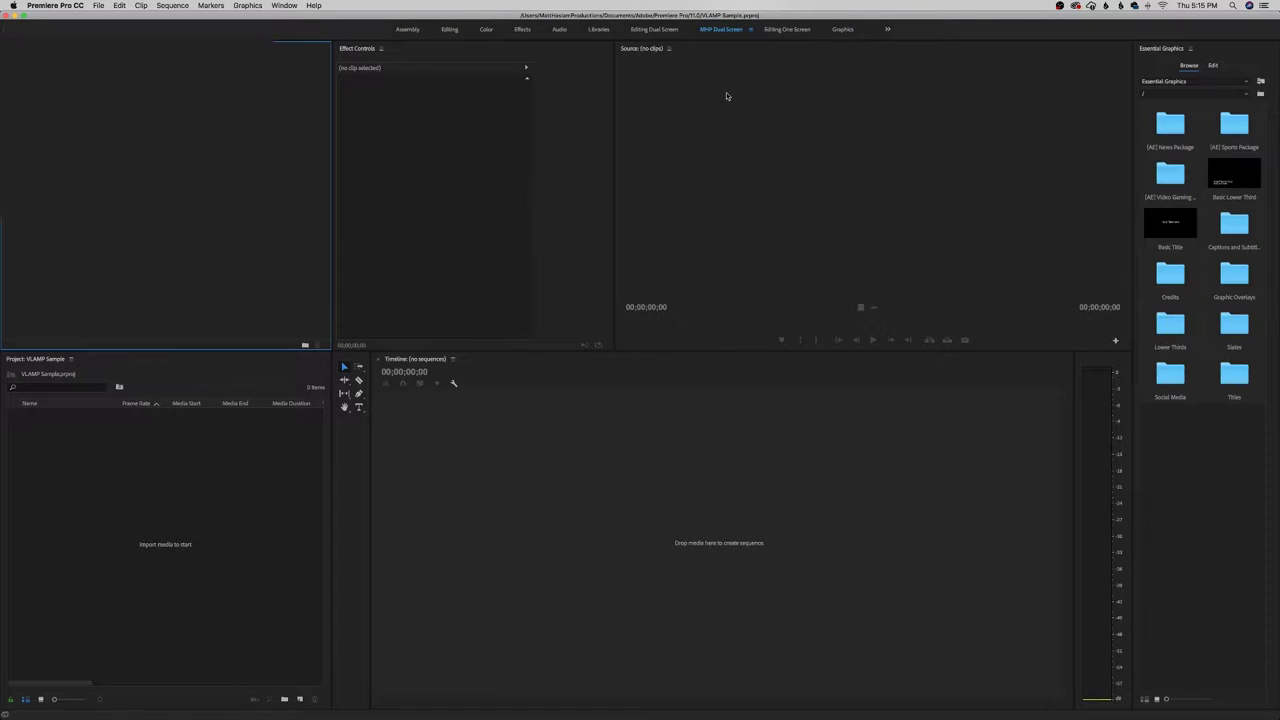
click(785, 30)
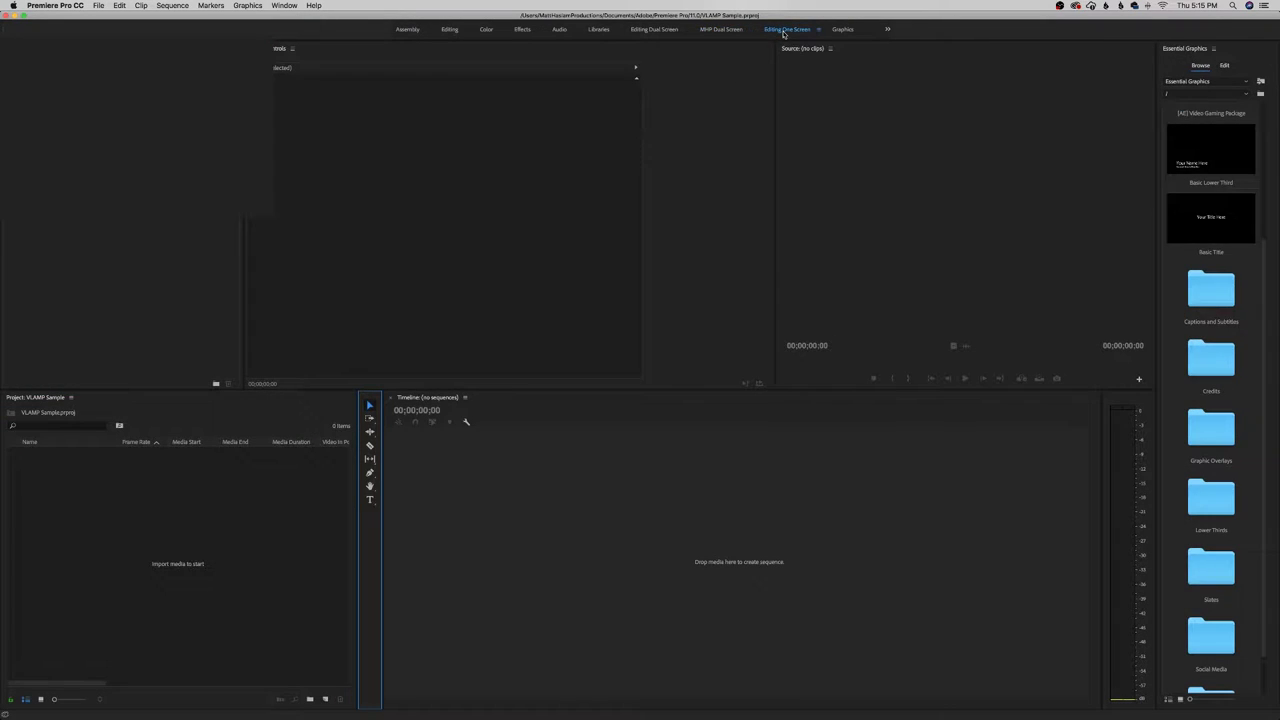
click(452, 31)
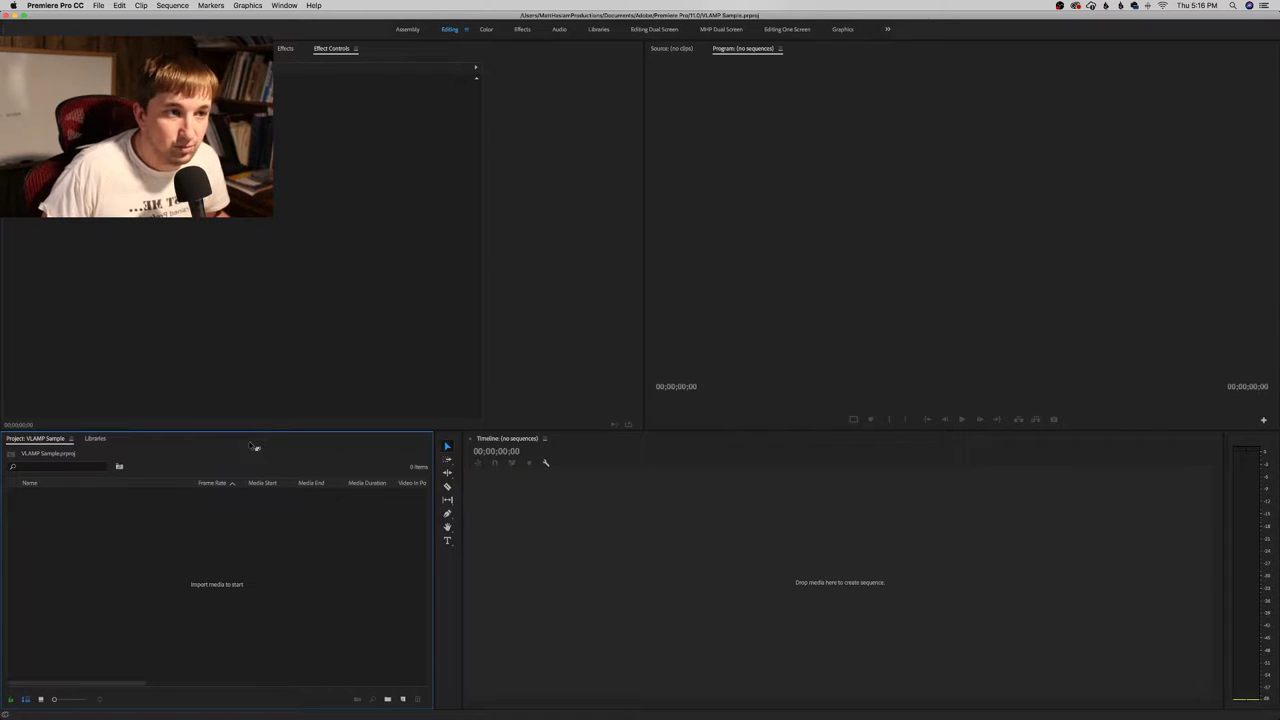
drag(689, 50, 384, 54)
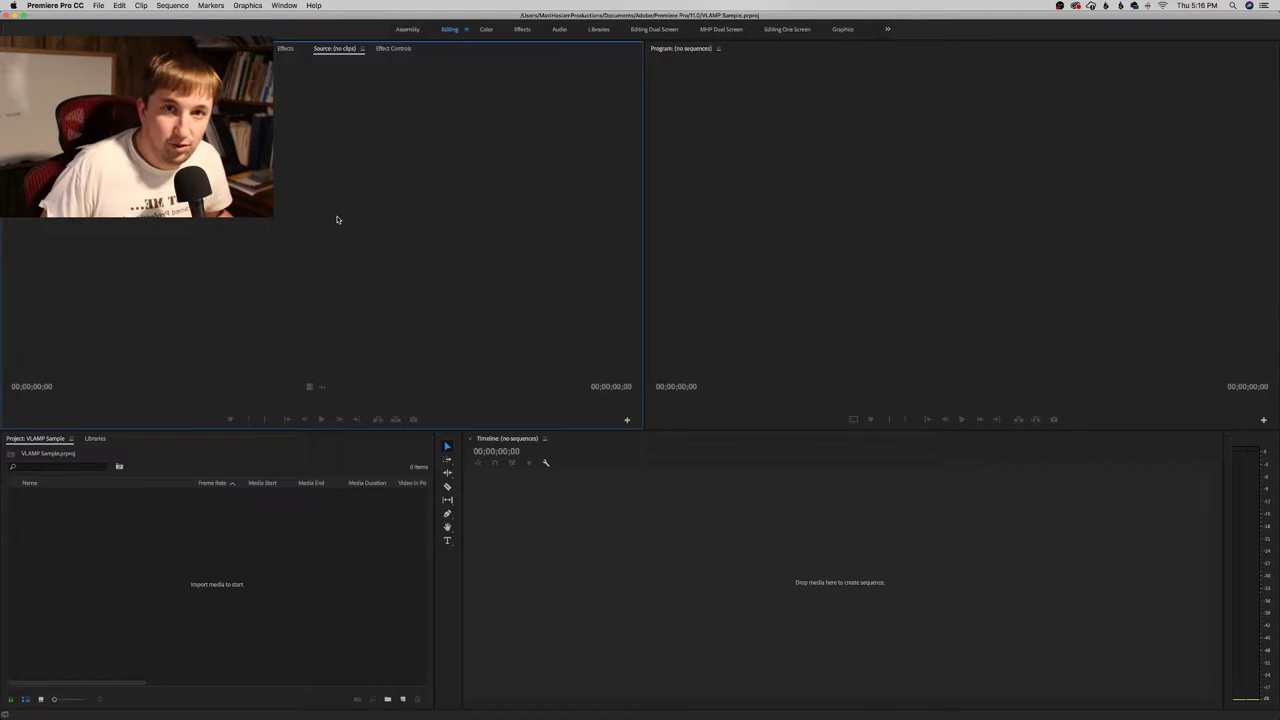
click(665, 51)
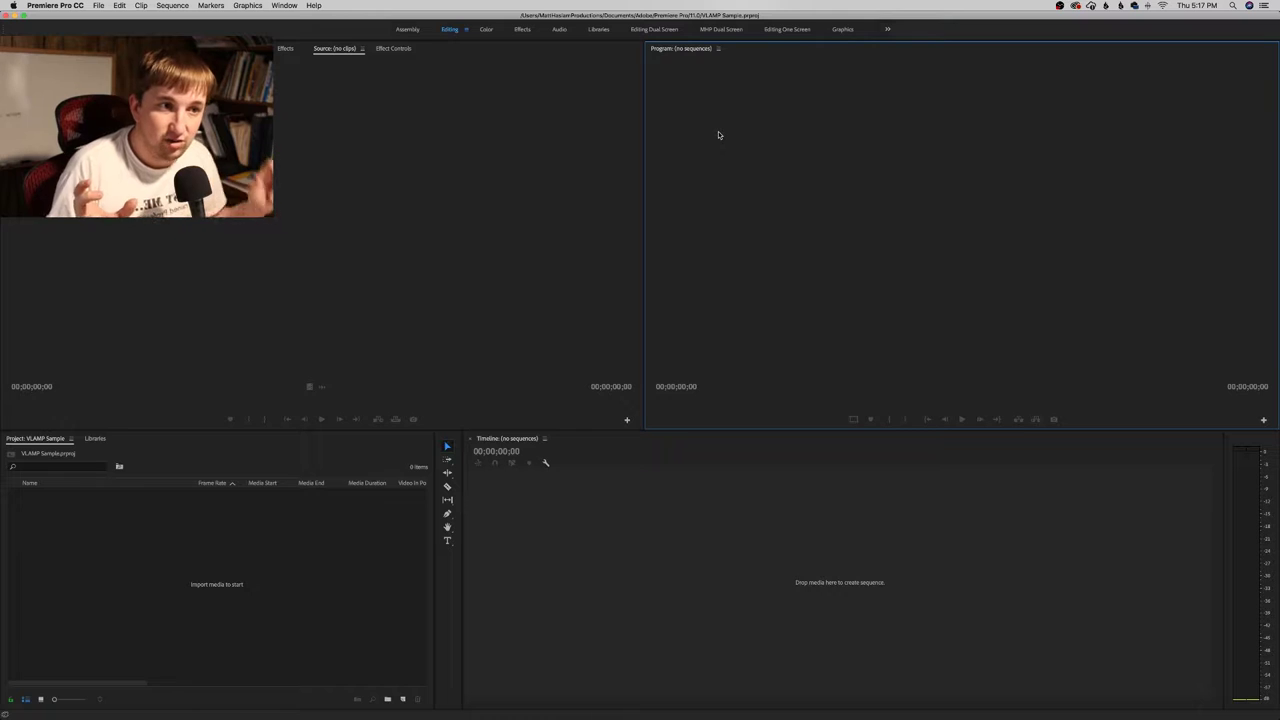
click(391, 49)
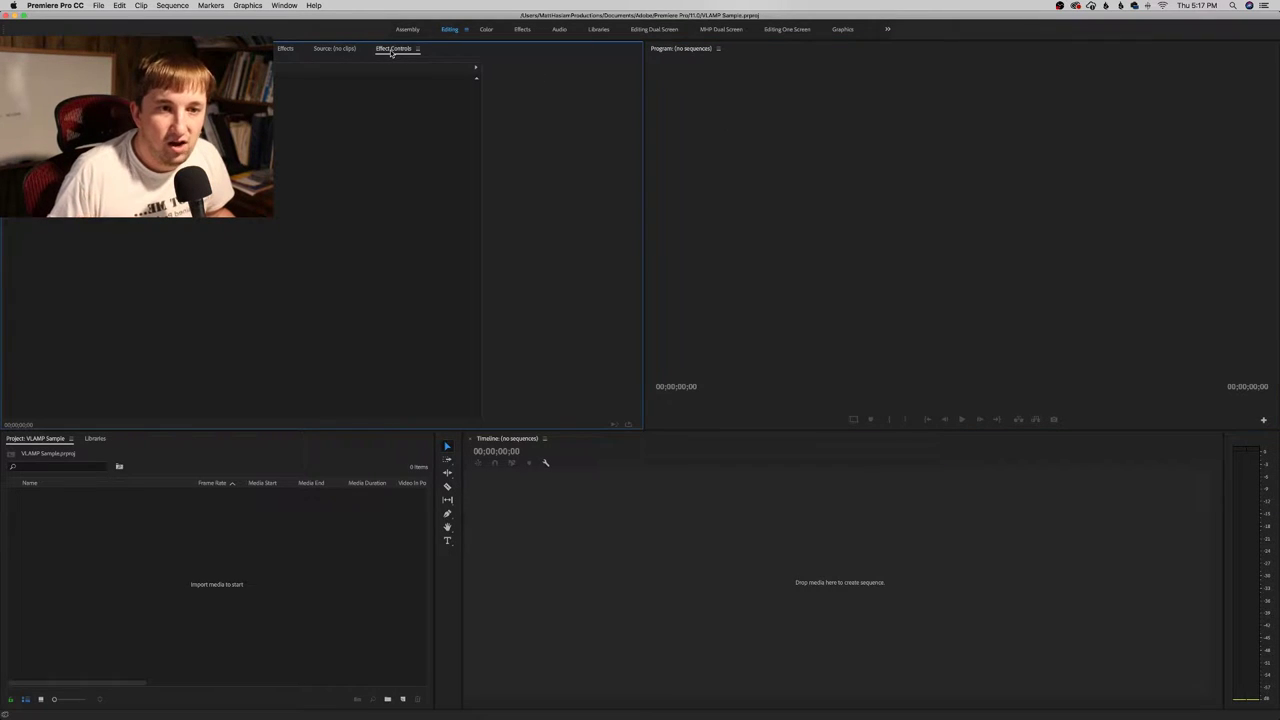
click(286, 49)
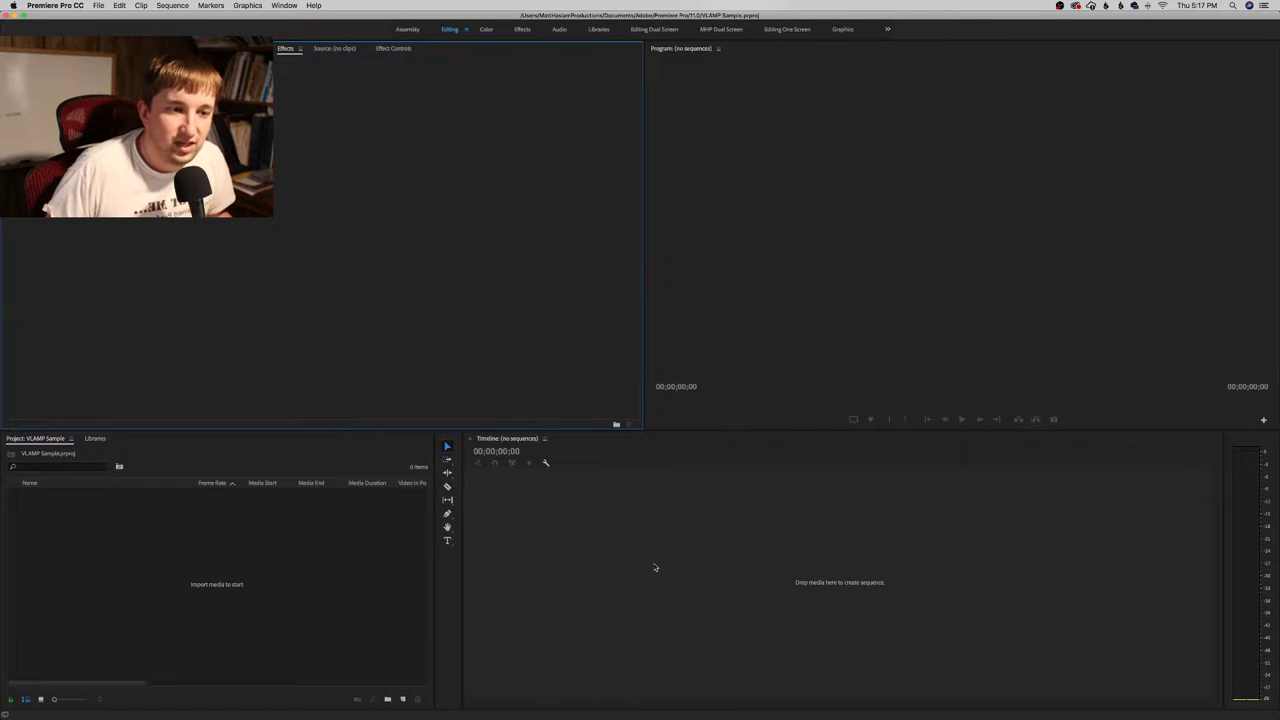
click(334, 48)
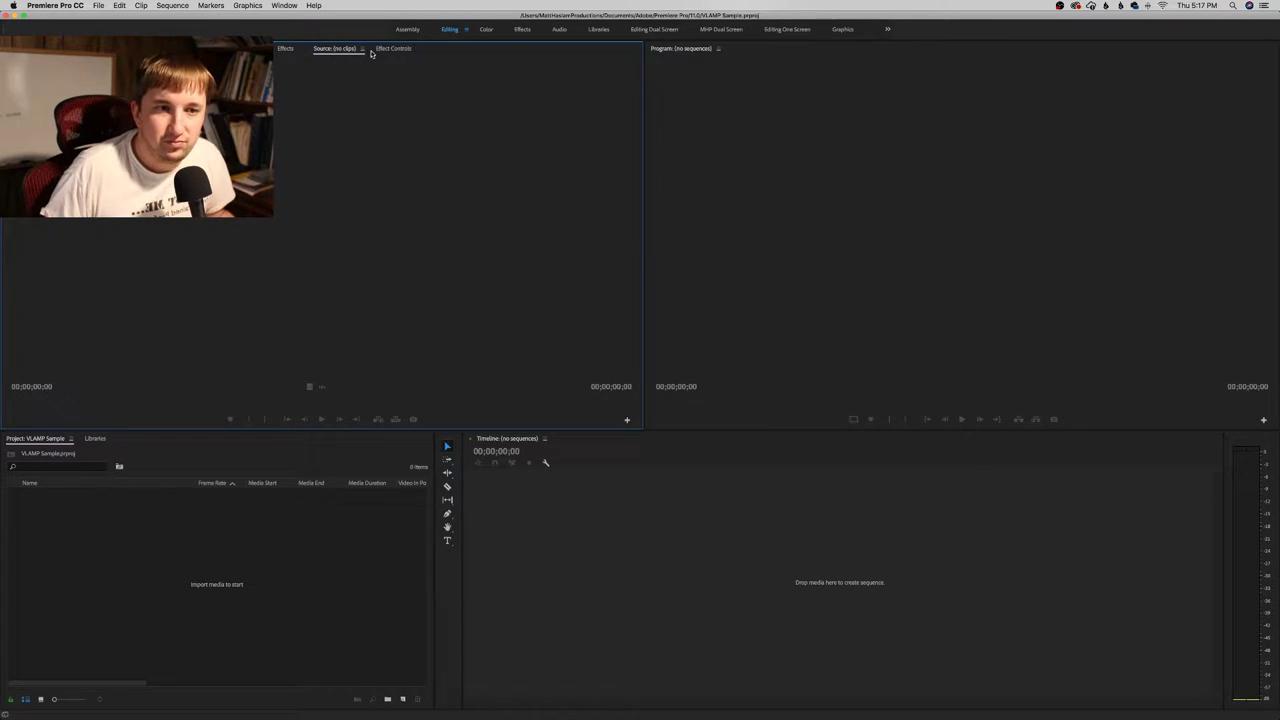
Import GOPR1518.MP4 from RAID4 10-17 > FOOTAGE > 2018 > 2018-02-04 Super Bowl Commercial
double_click(228, 564)
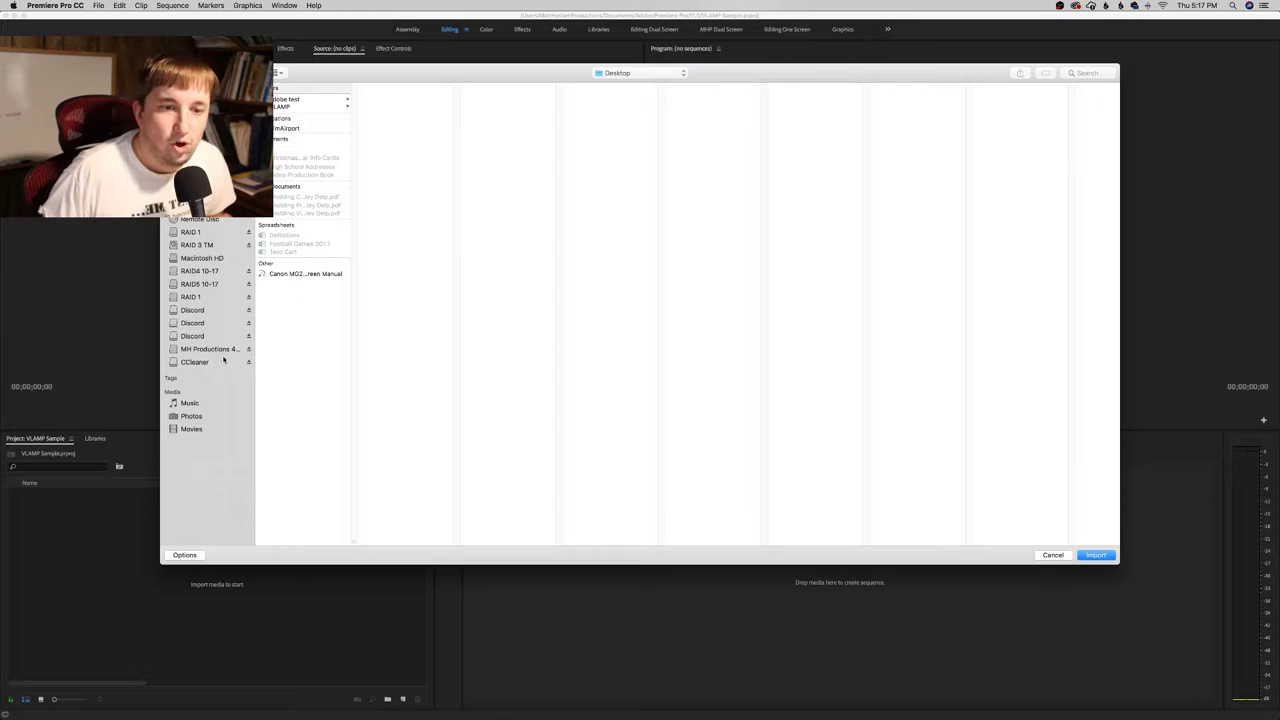
click(208, 271)
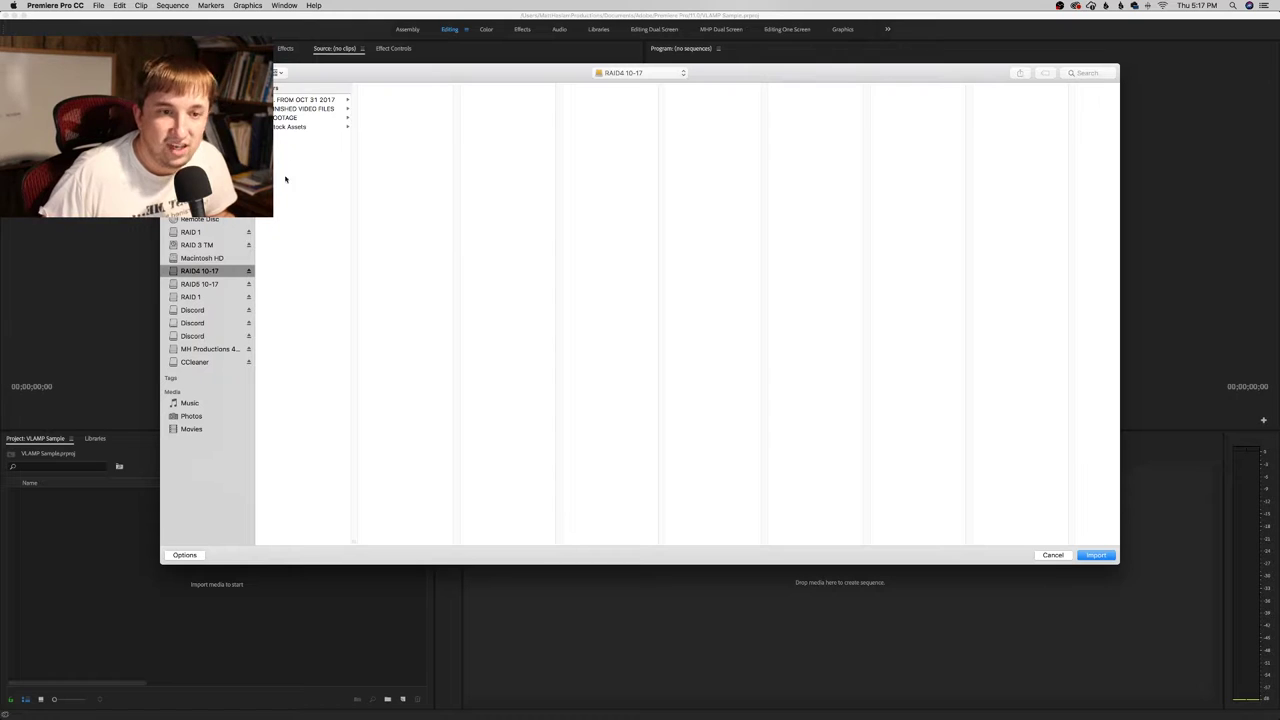
click(300, 109)
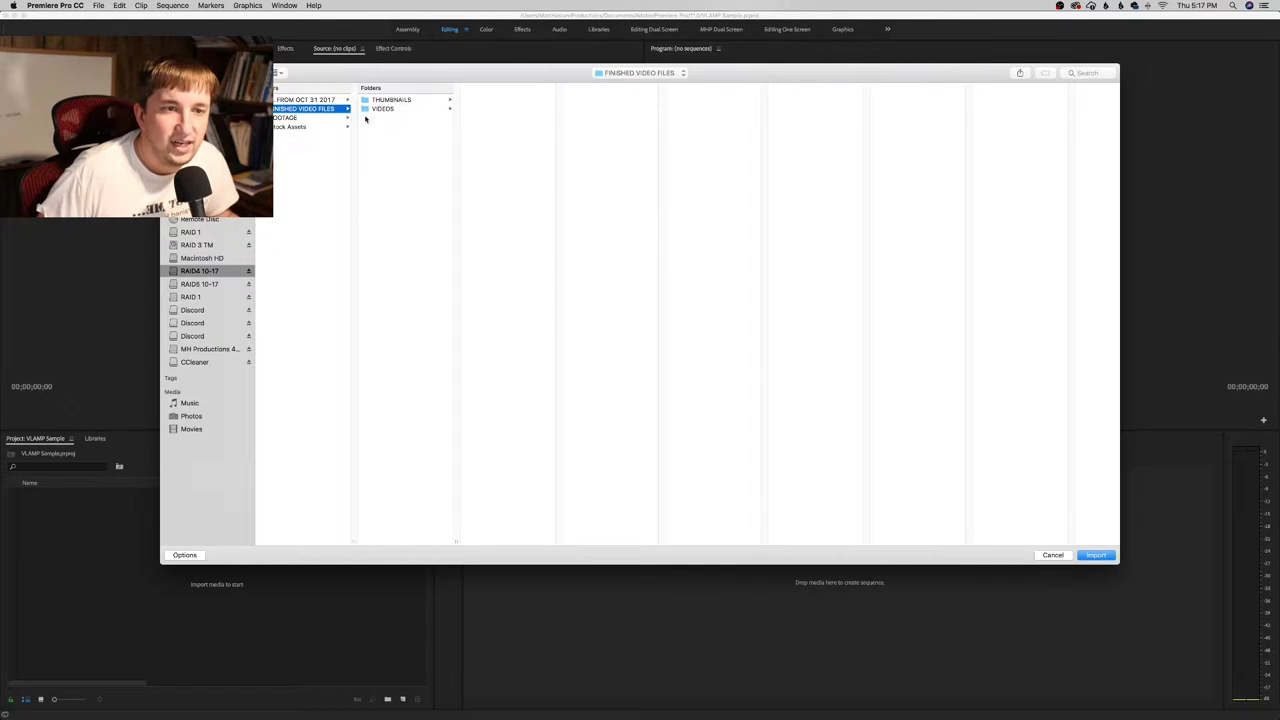
click(300, 118)
click(410, 109)
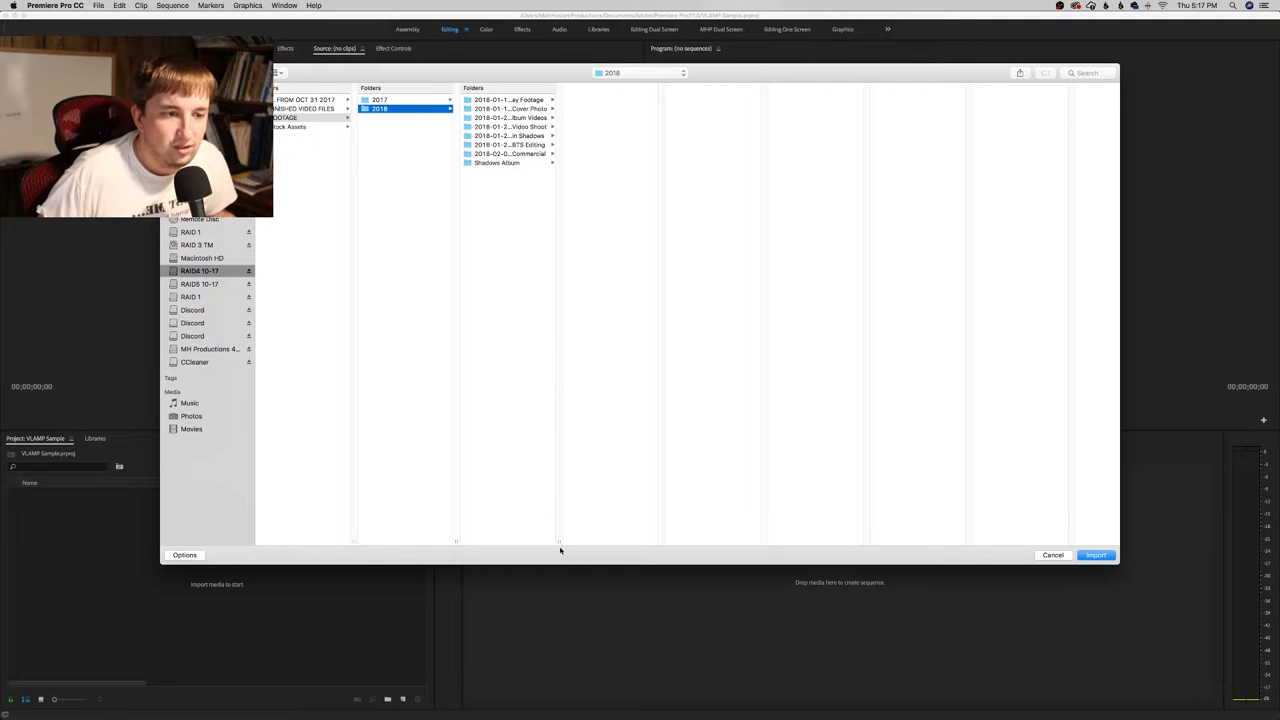
drag(558, 543, 613, 537)
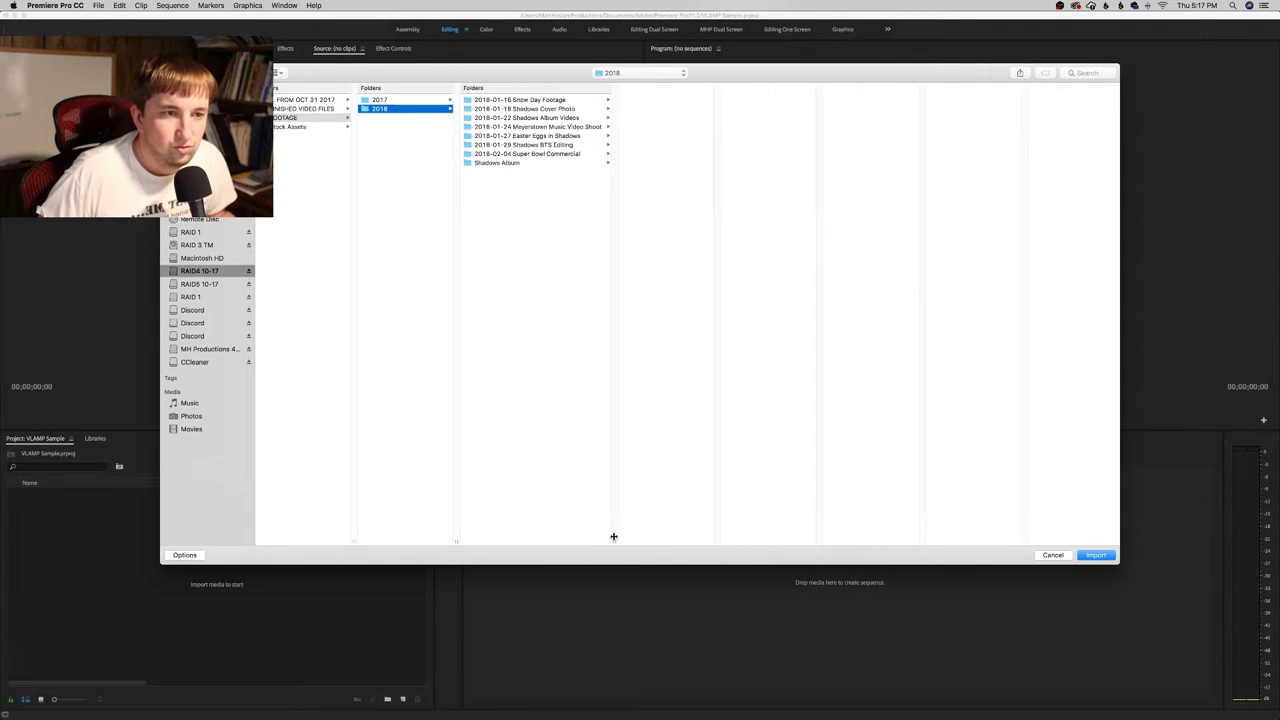
click(553, 155)
click(660, 100)
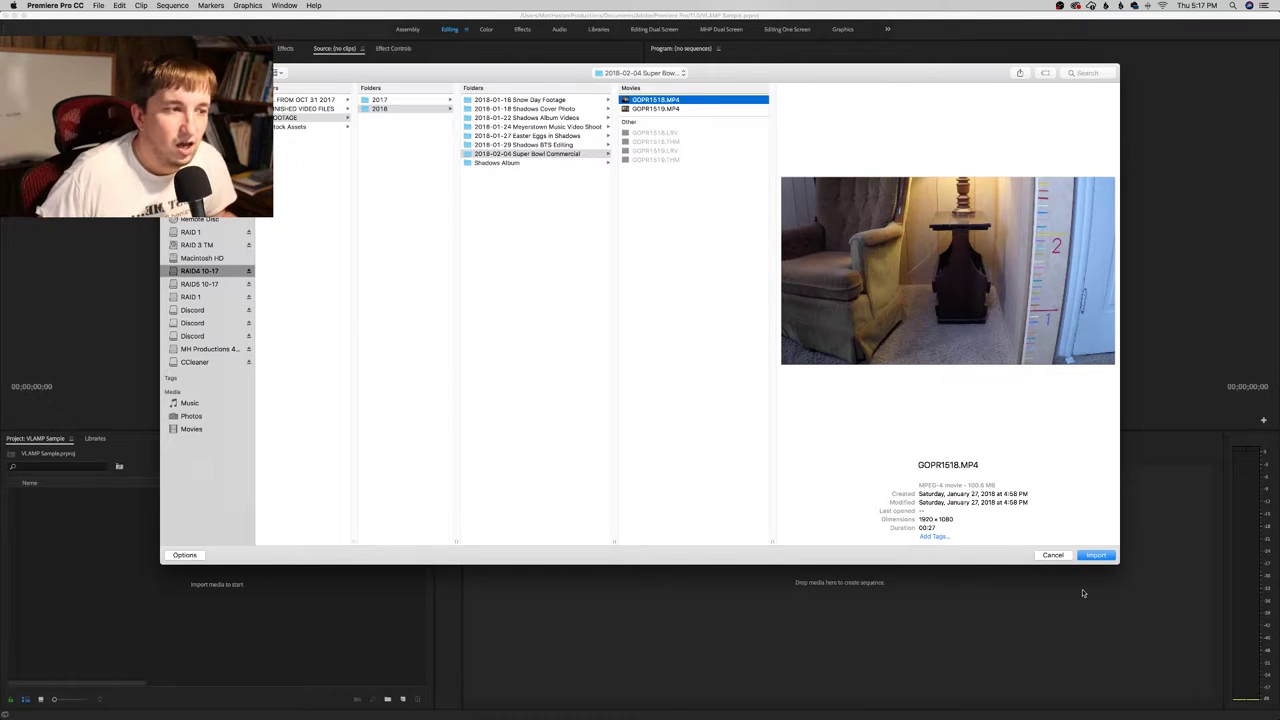
click(1096, 555)
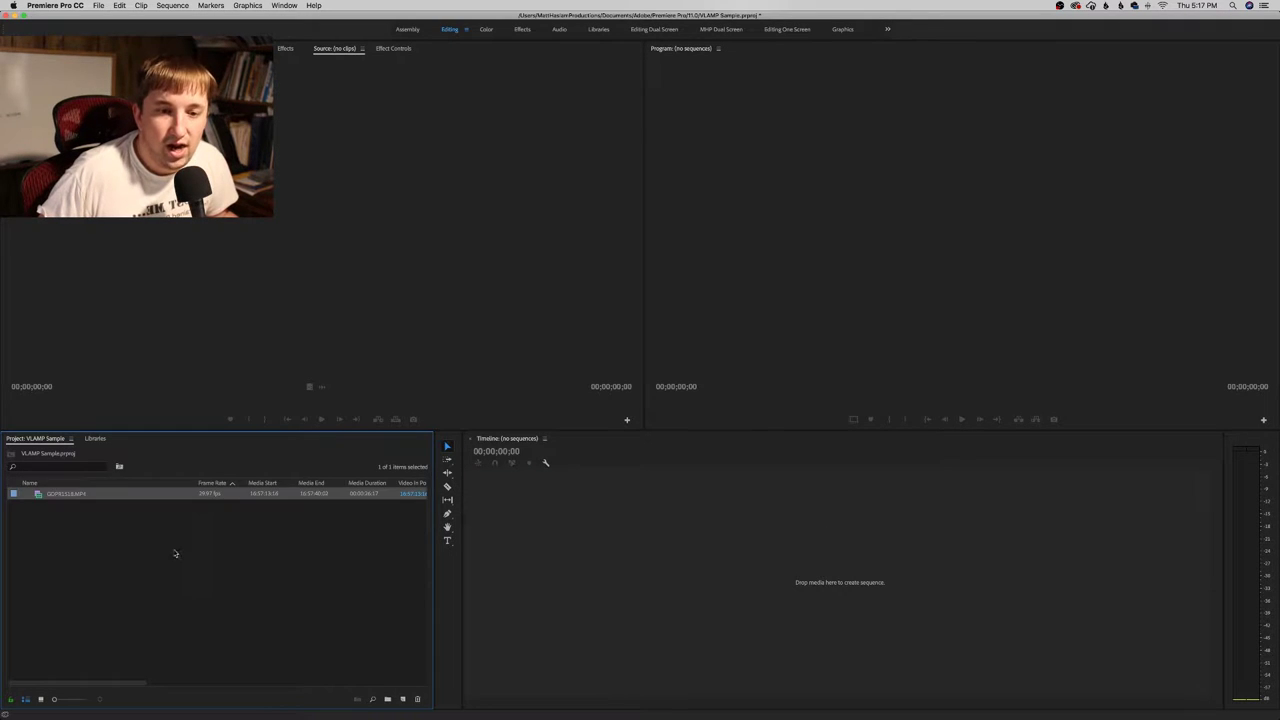
Load GOPR1518.MP4 in the Source monitor and mark a 00:00:01:15 in/out range on the lamp shot
double_click(70, 493)
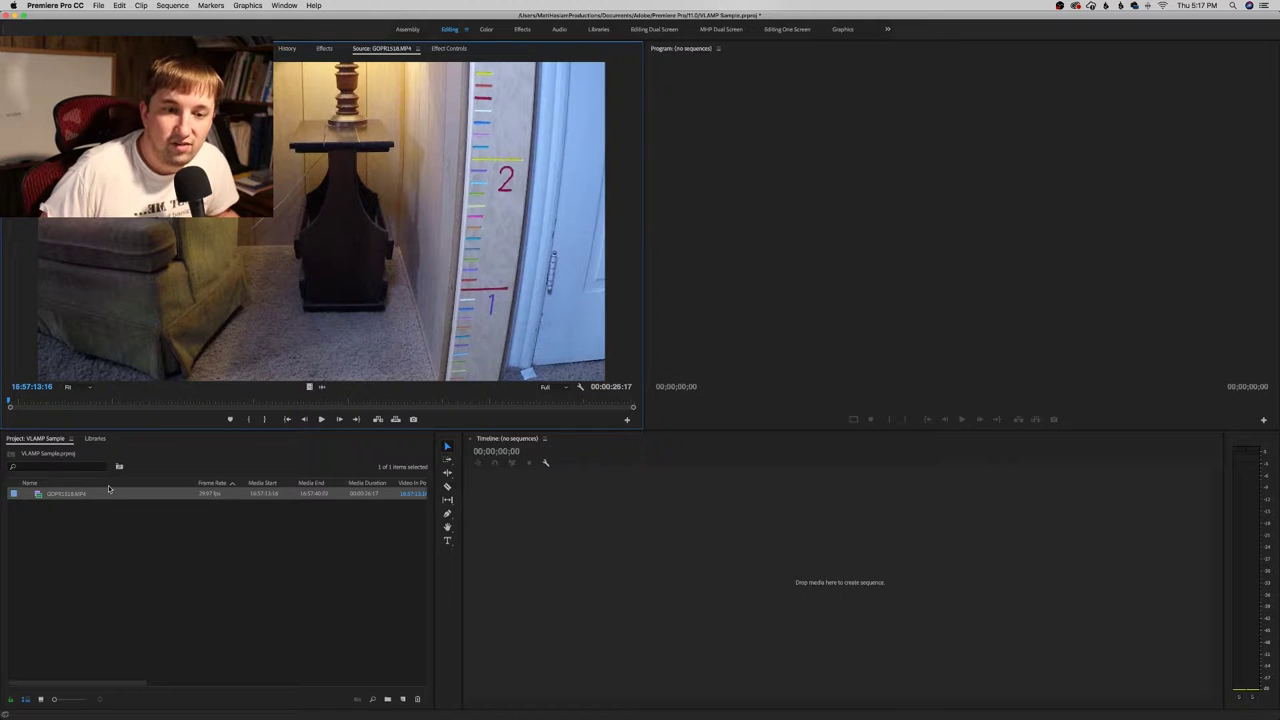
mouse_move(252, 402)
mouse_down()
mouse_move(328, 402)
mouse_move(264, 402)
mouse_up()
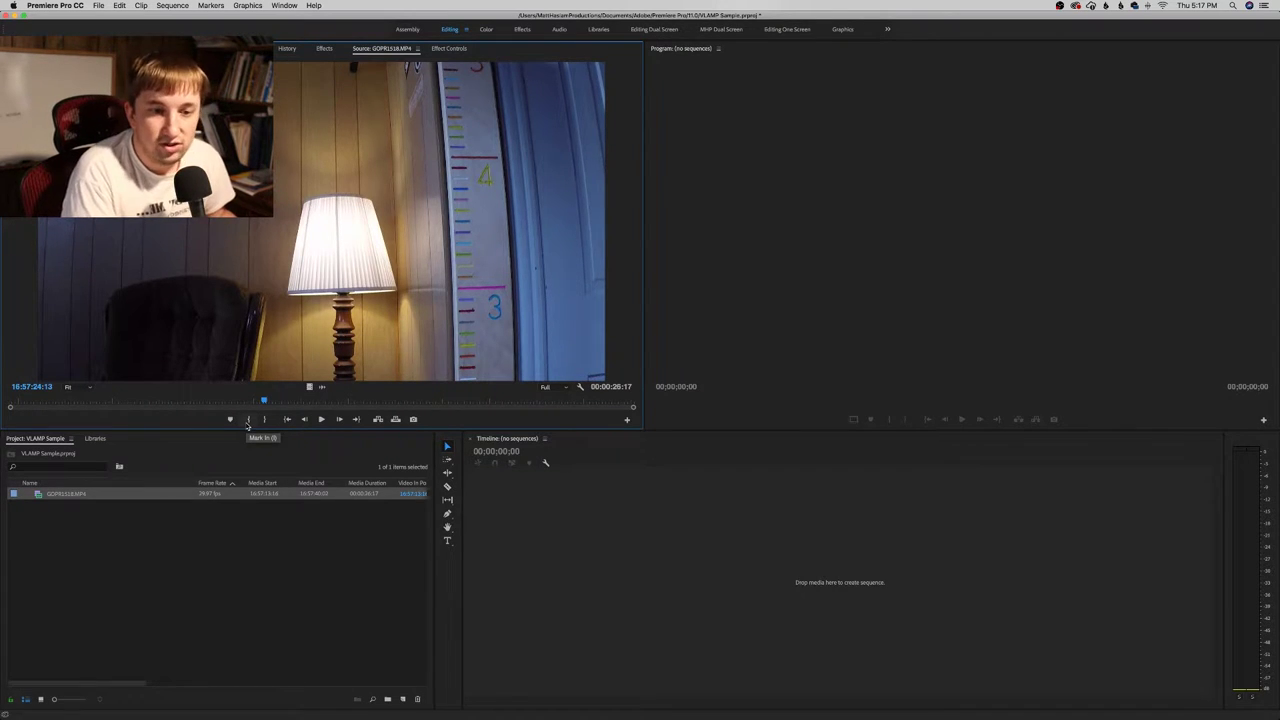
click(248, 421)
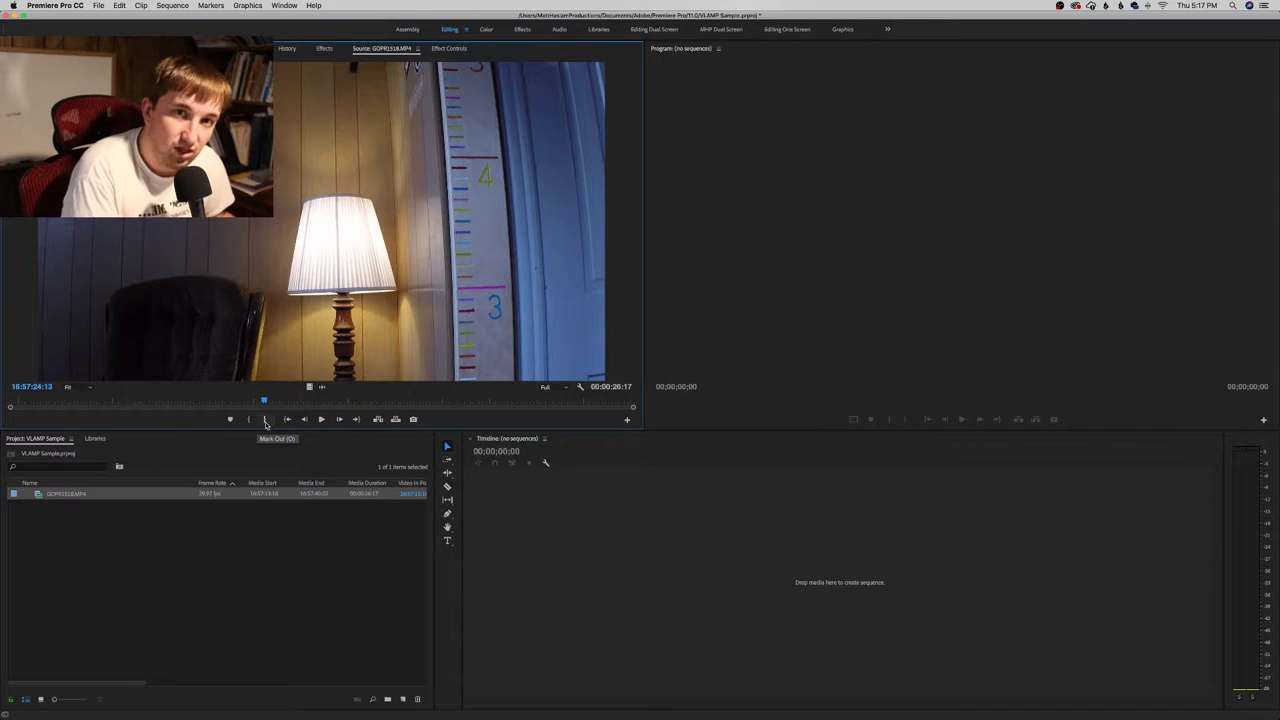
click(265, 421)
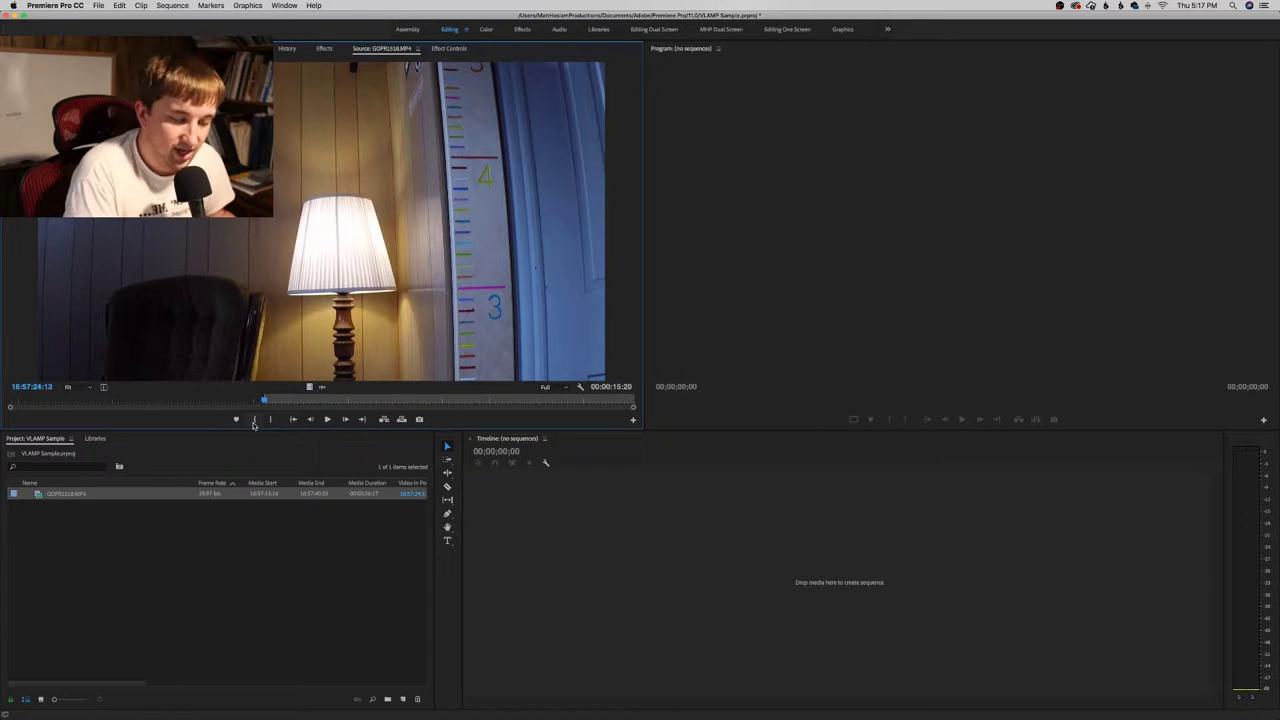
key(space)
key(space)
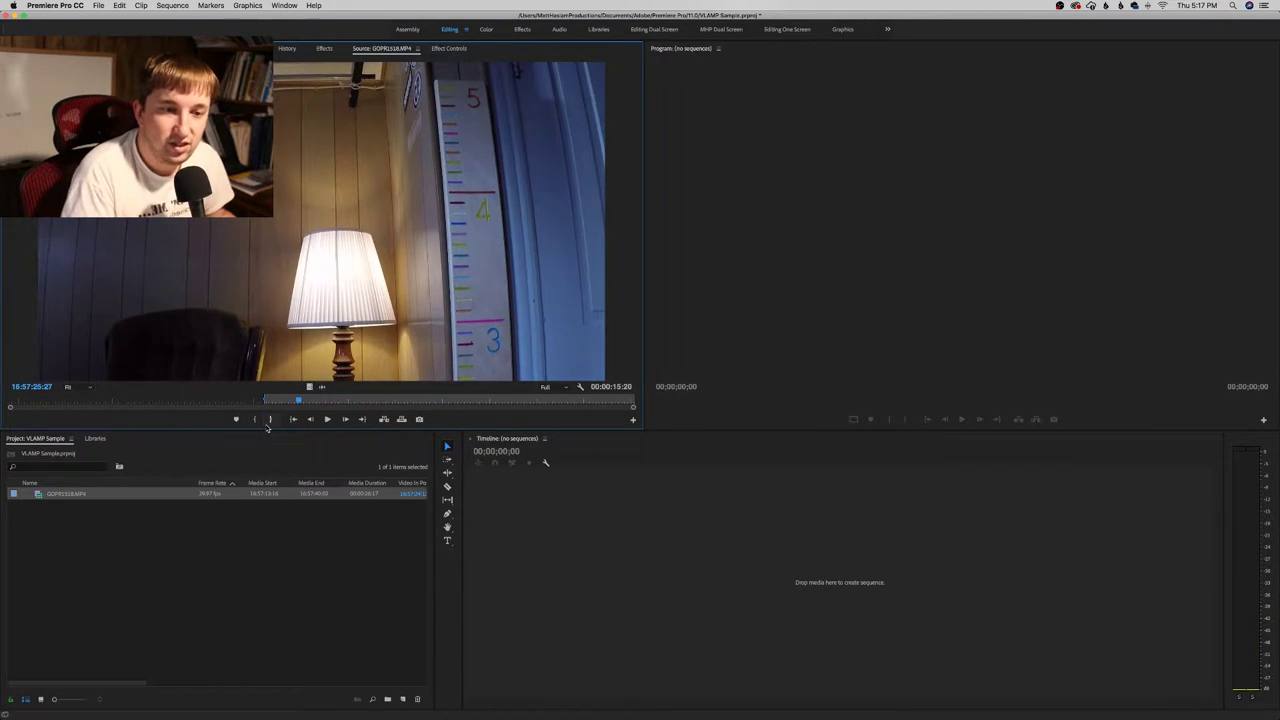
click(267, 426)
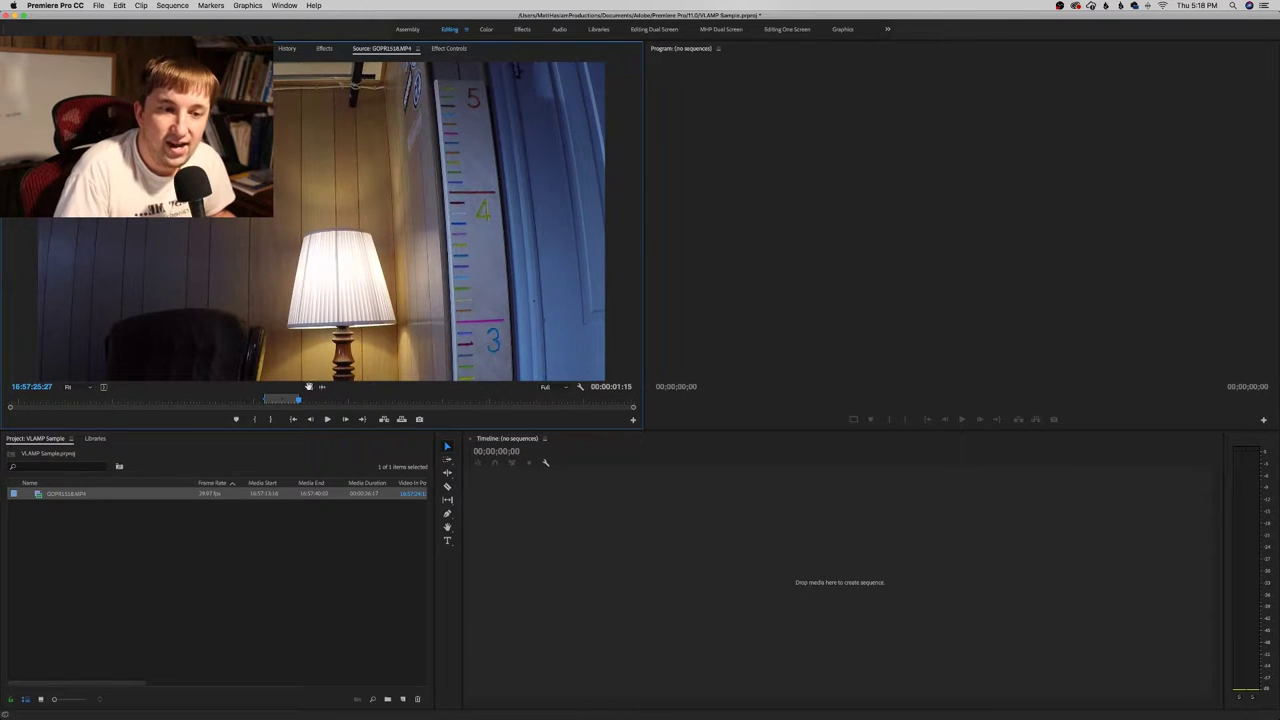
mouse_move(309, 387)
mouse_down()
mouse_move(476, 485)
mouse_move(311, 390)
mouse_up()
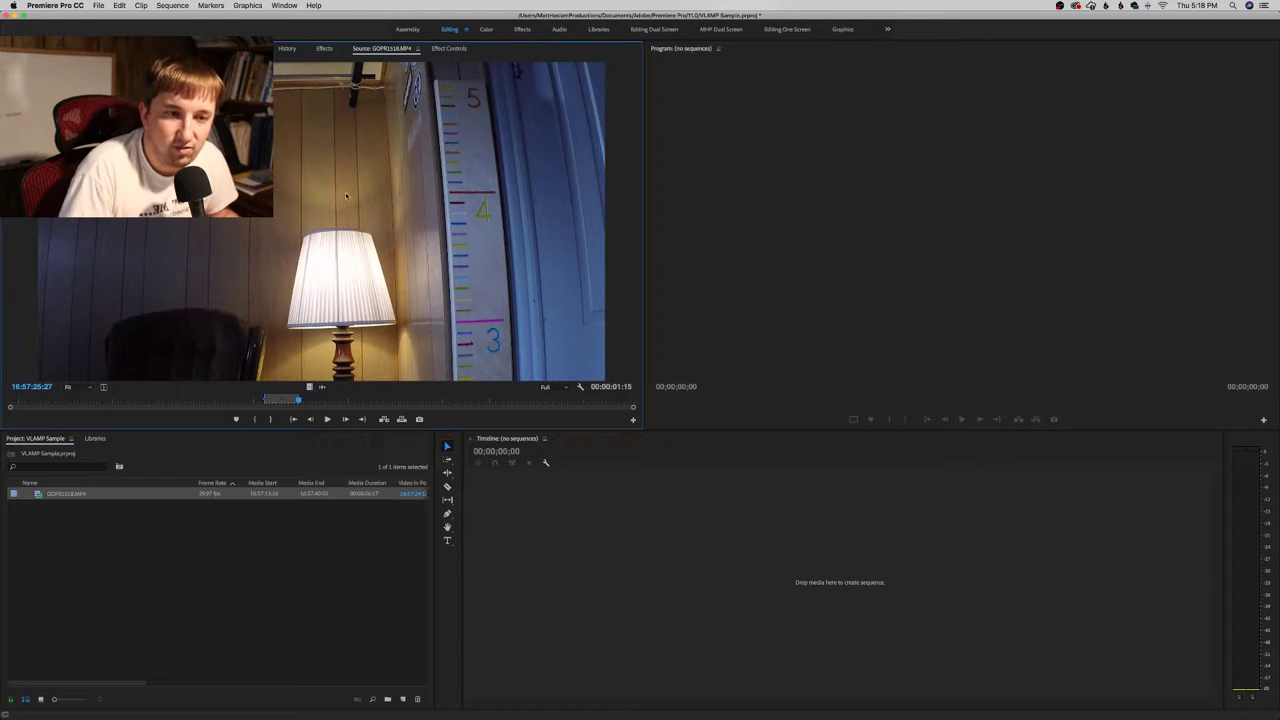
Drag the marked video-only range into the Timeline to create the GOPR1518 sequence
drag(599, 571, 596, 568)
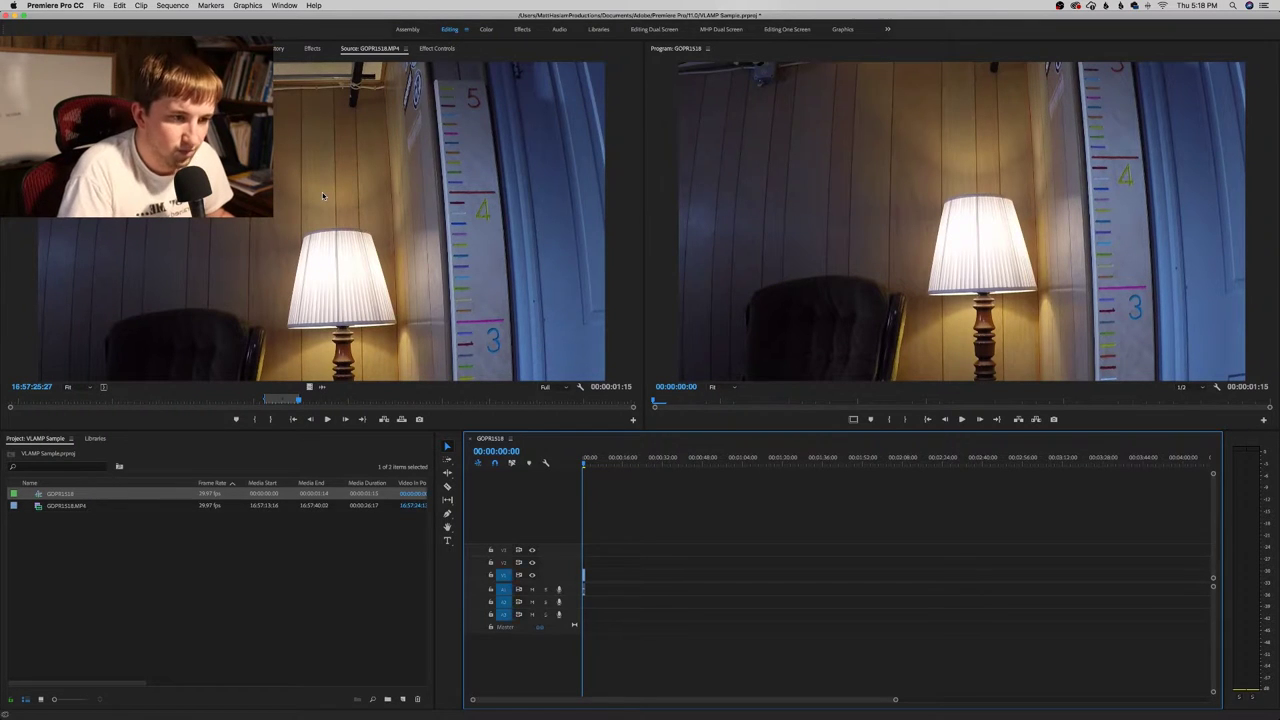
Back out of Export Settings and delete the clip, leaving the GOPR1518 timeline empty
key(super+m)
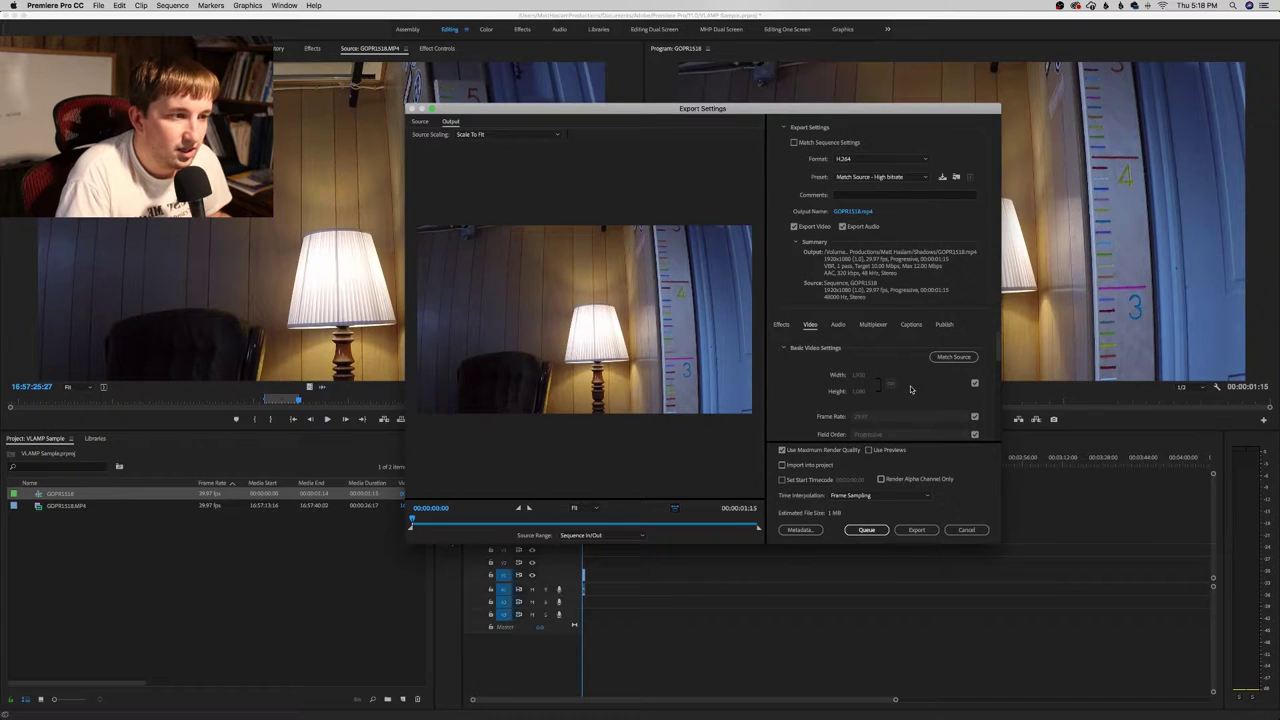
click(966, 530)
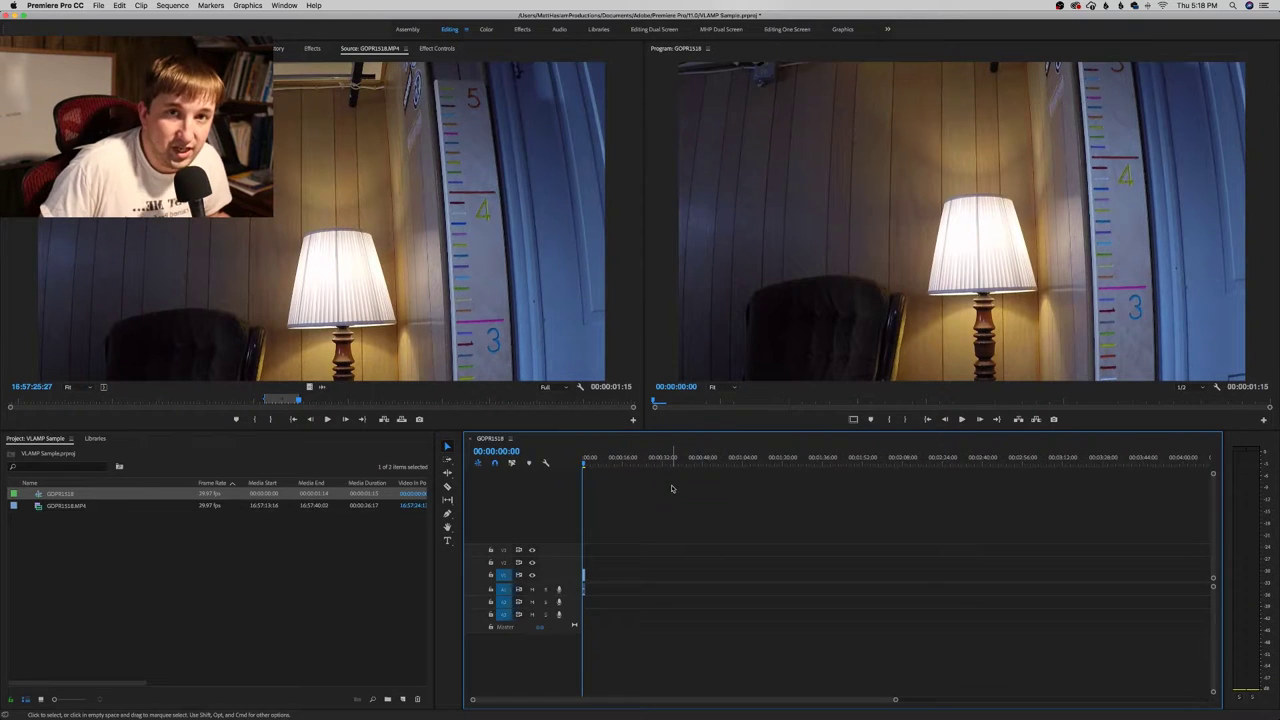
drag(658, 507, 574, 630)
key(Delete)
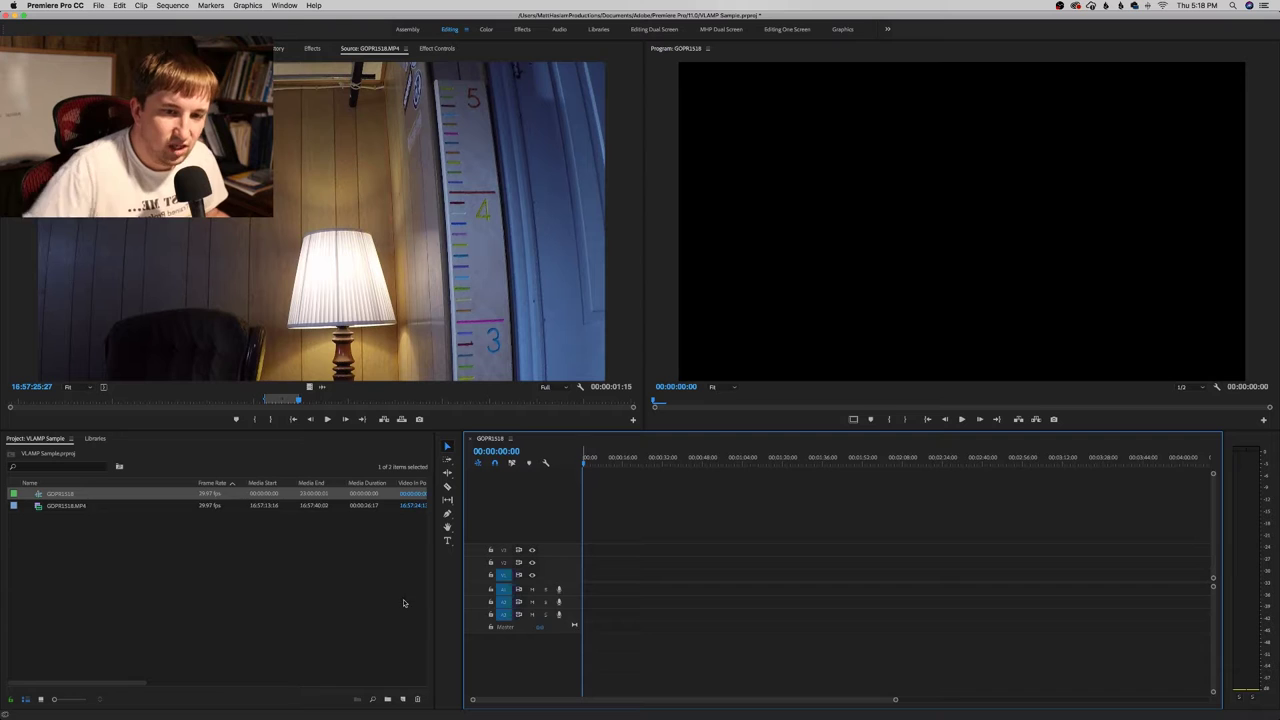
click(259, 580)
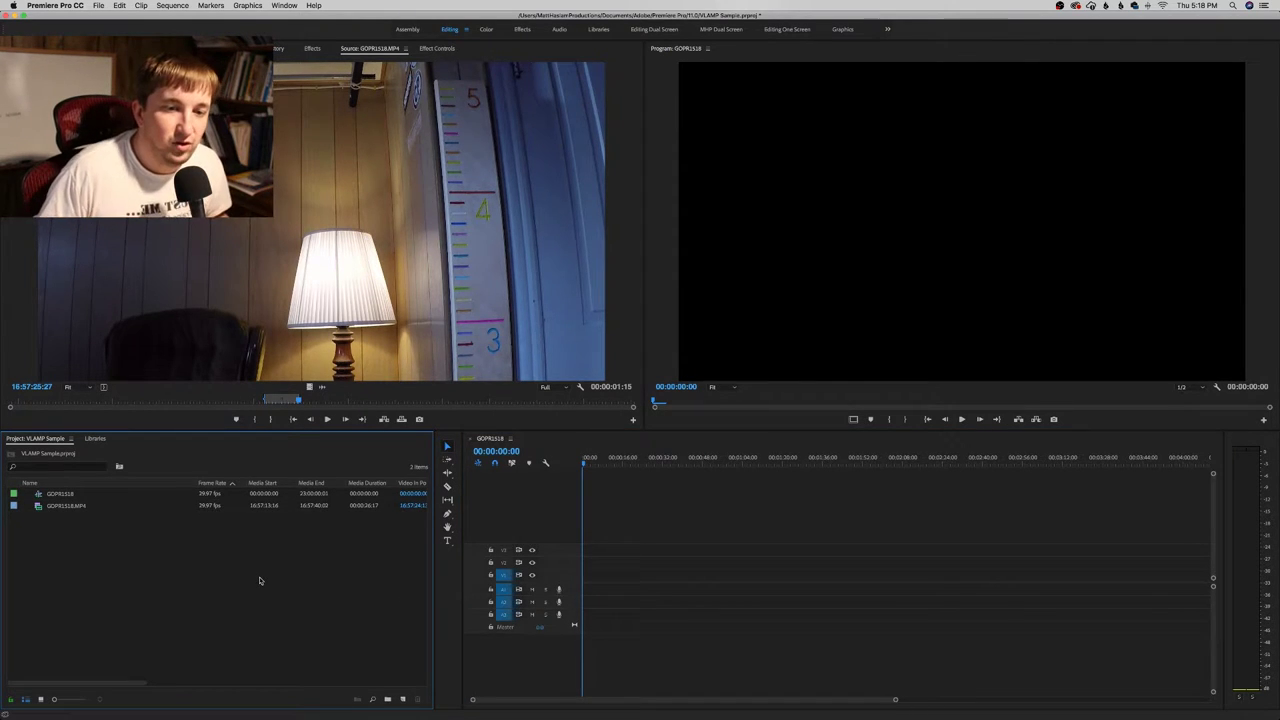
double_click(259, 580)
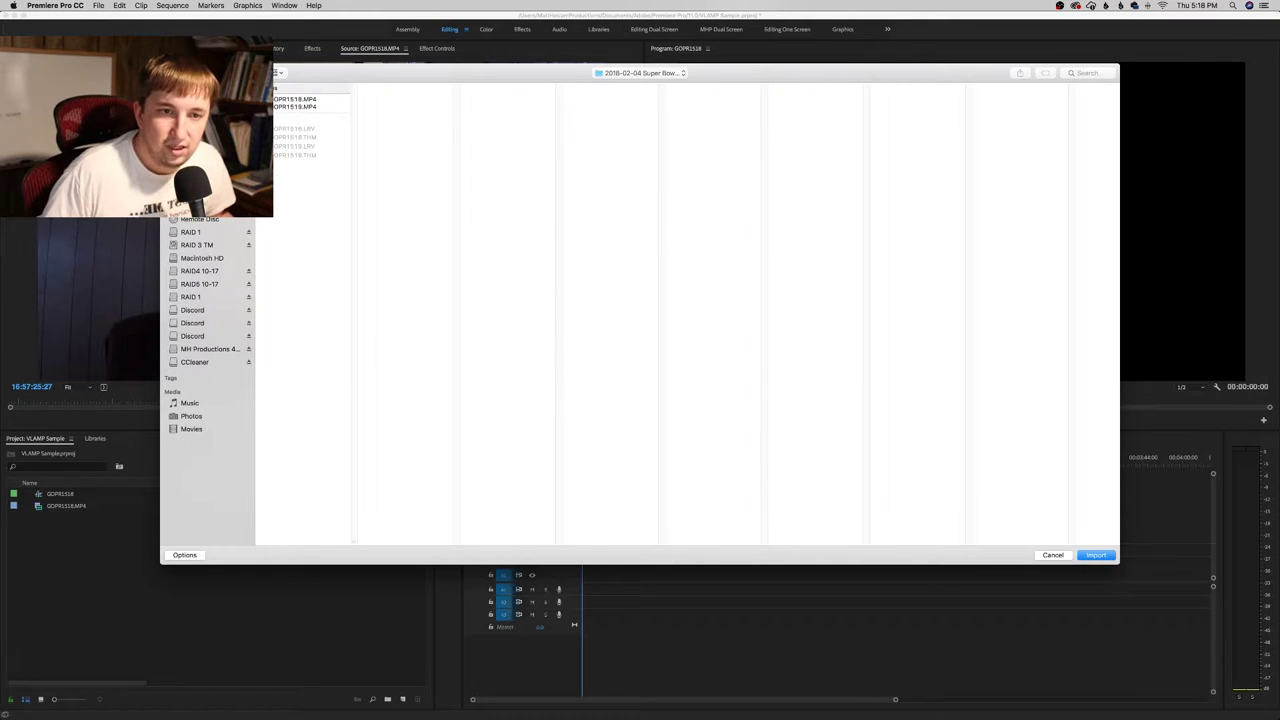
Preview and import Act_Three_Tenebrous_Brothers_Carnival.mp3 from Documents > Music > Video Background Music > Mechanical
key(super+shift+o)
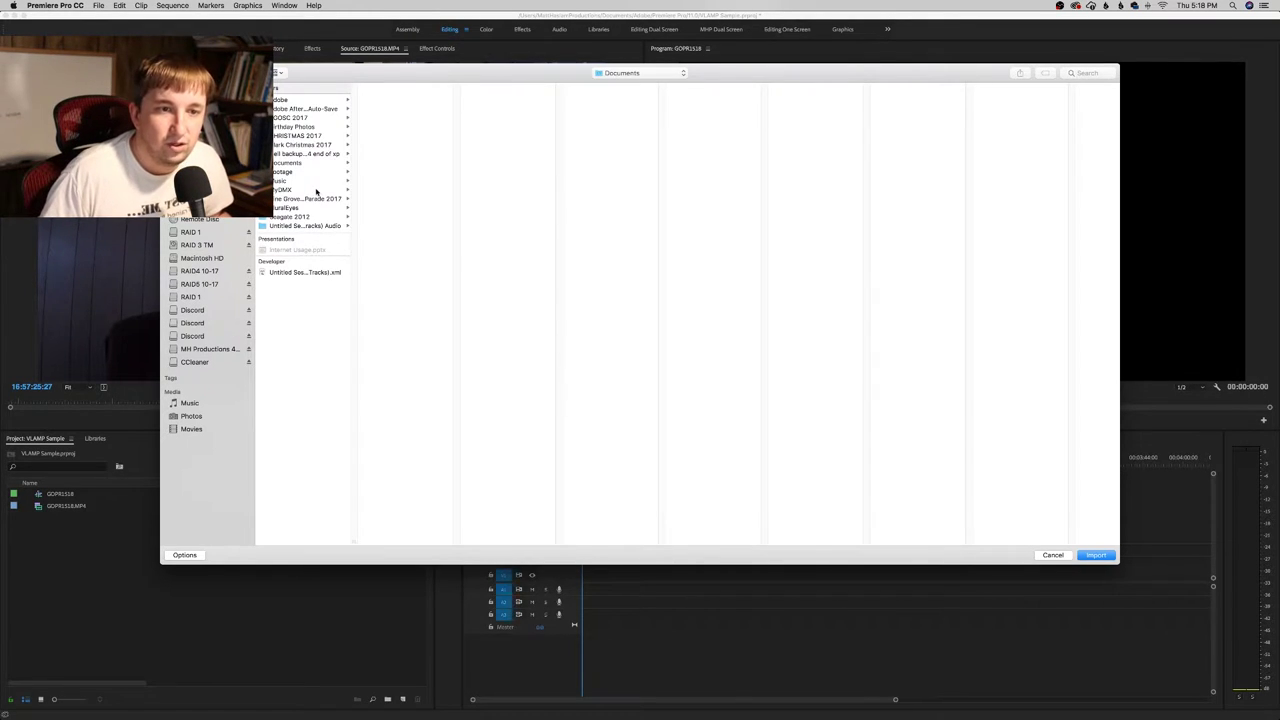
click(312, 181)
click(406, 432)
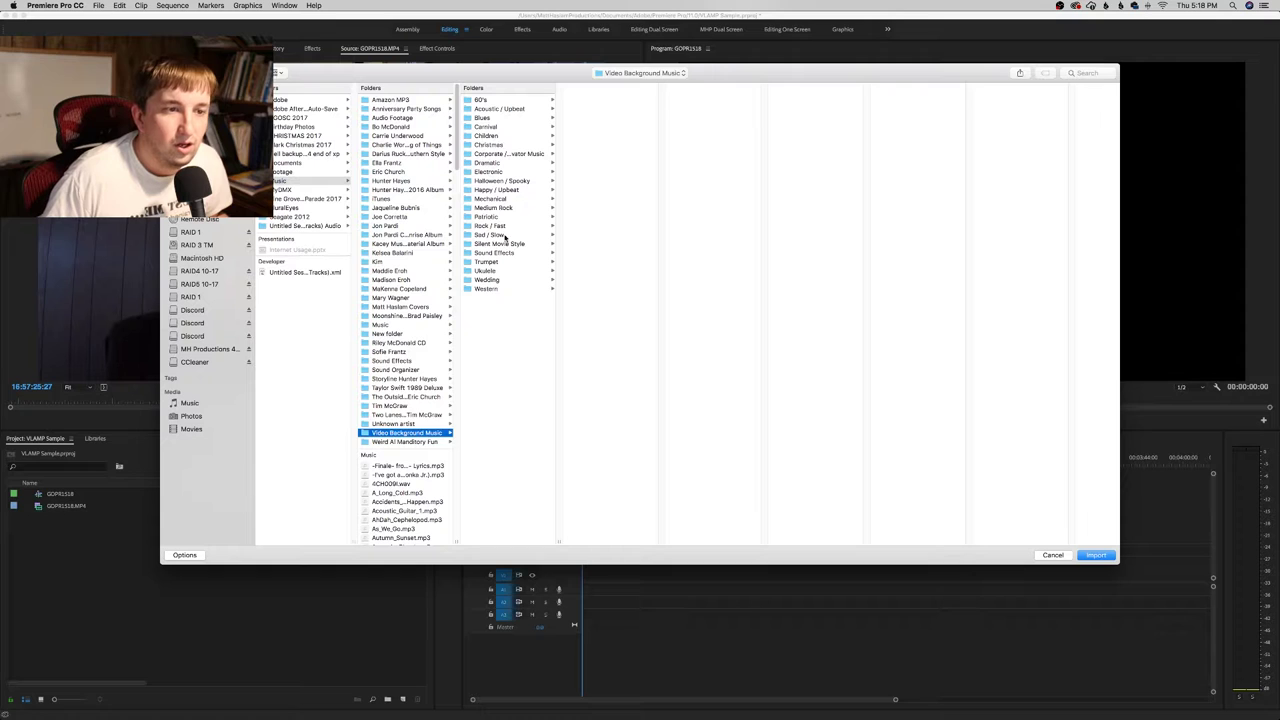
click(500, 199)
click(601, 100)
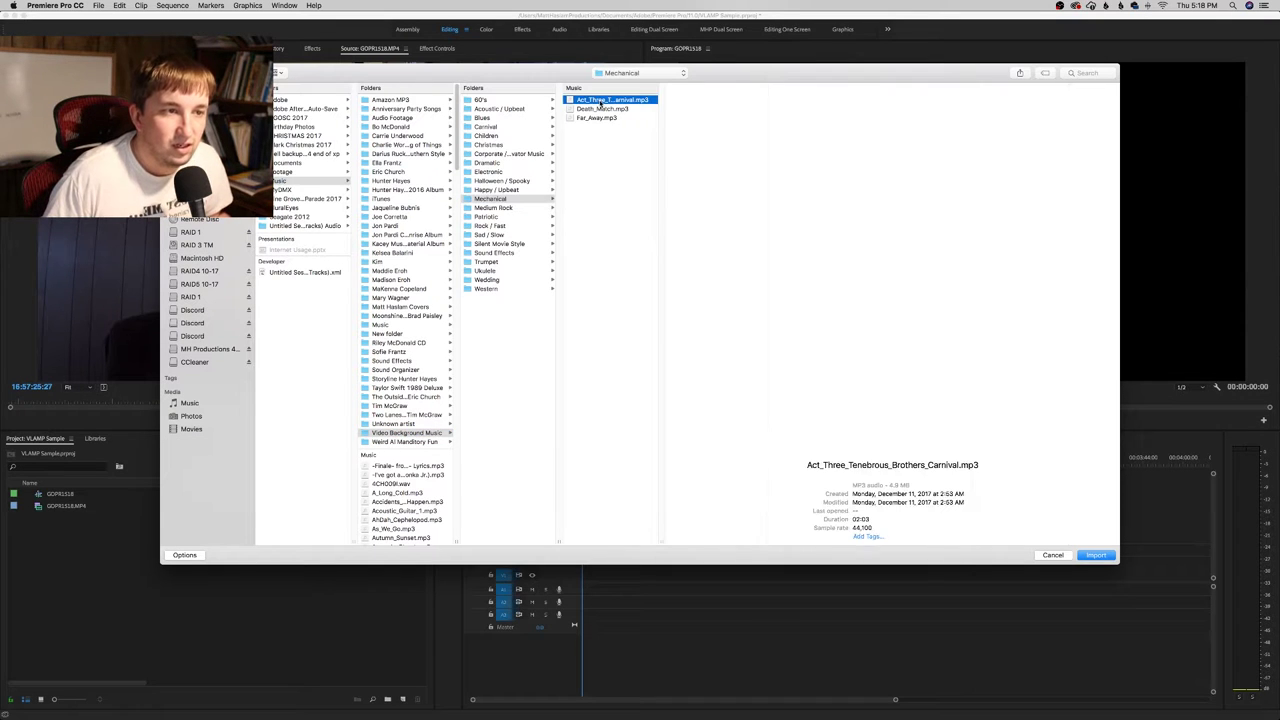
click(893, 272)
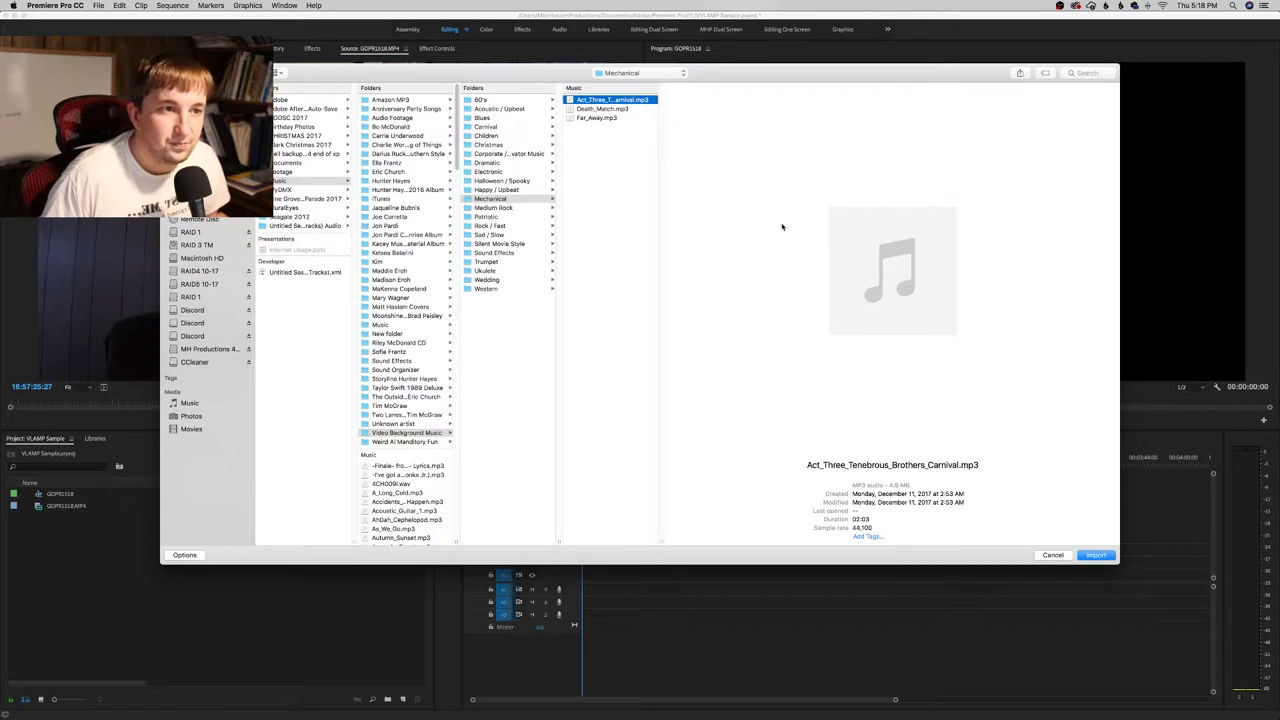
click(1095, 555)
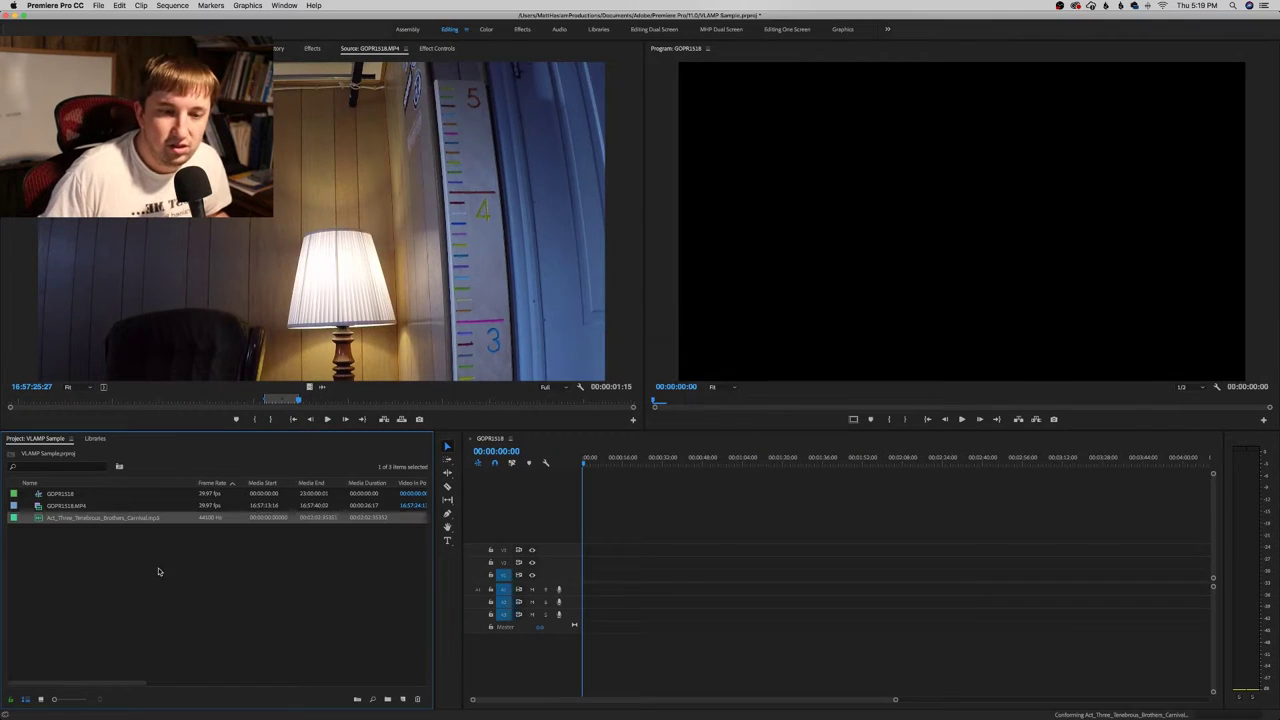
Preview Act_Three_Tenebrous_Brothers_Carnival.mp3 and place its audio on track A1 of the sequence
double_click(170, 517)
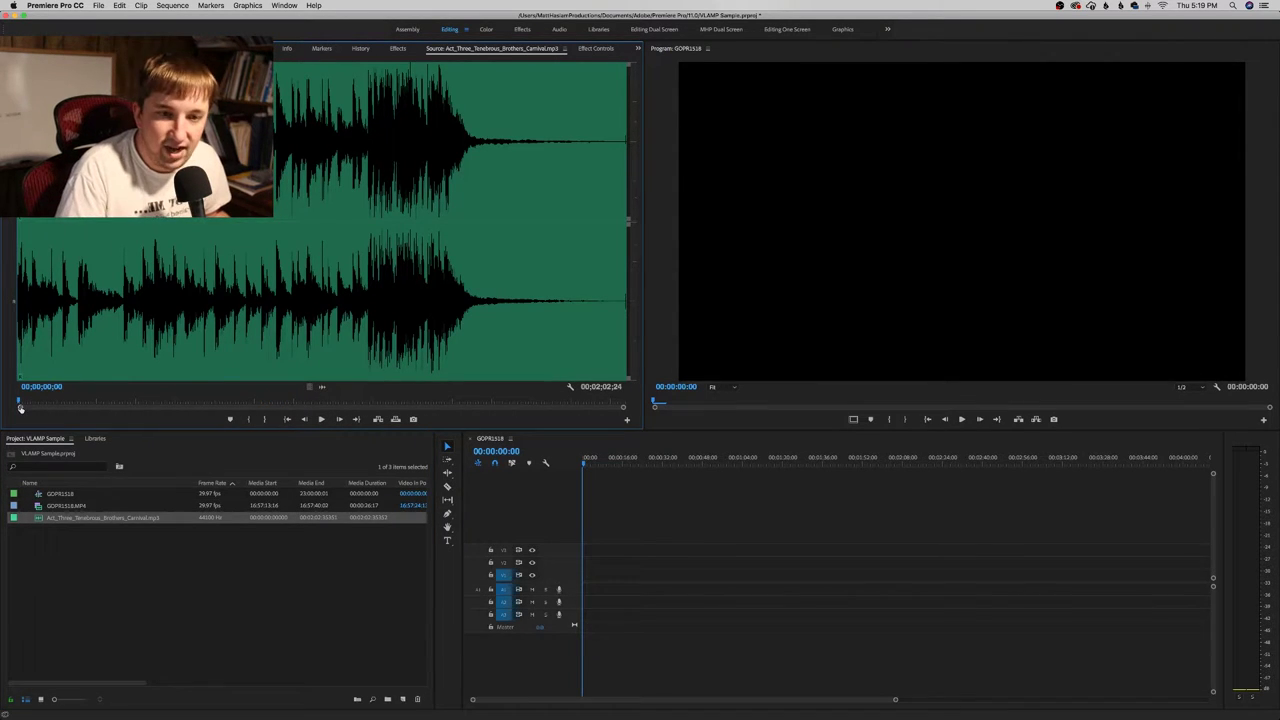
key(space)
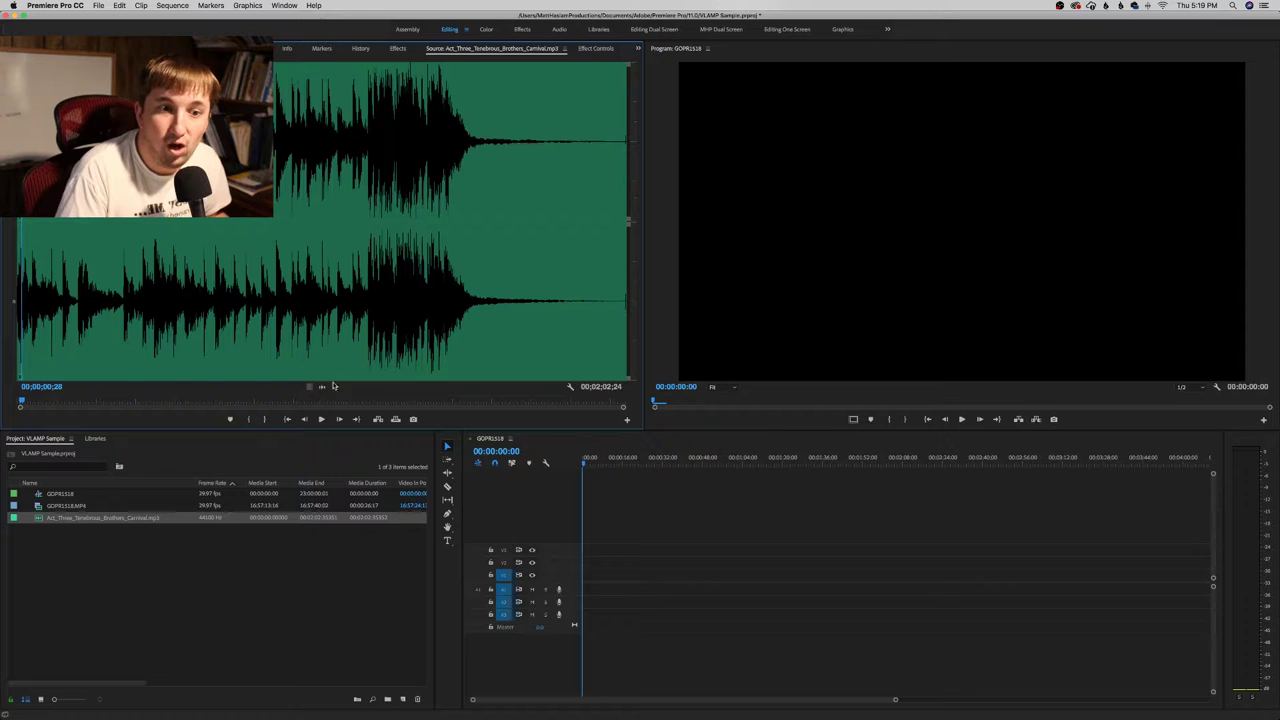
drag(322, 386, 590, 592)
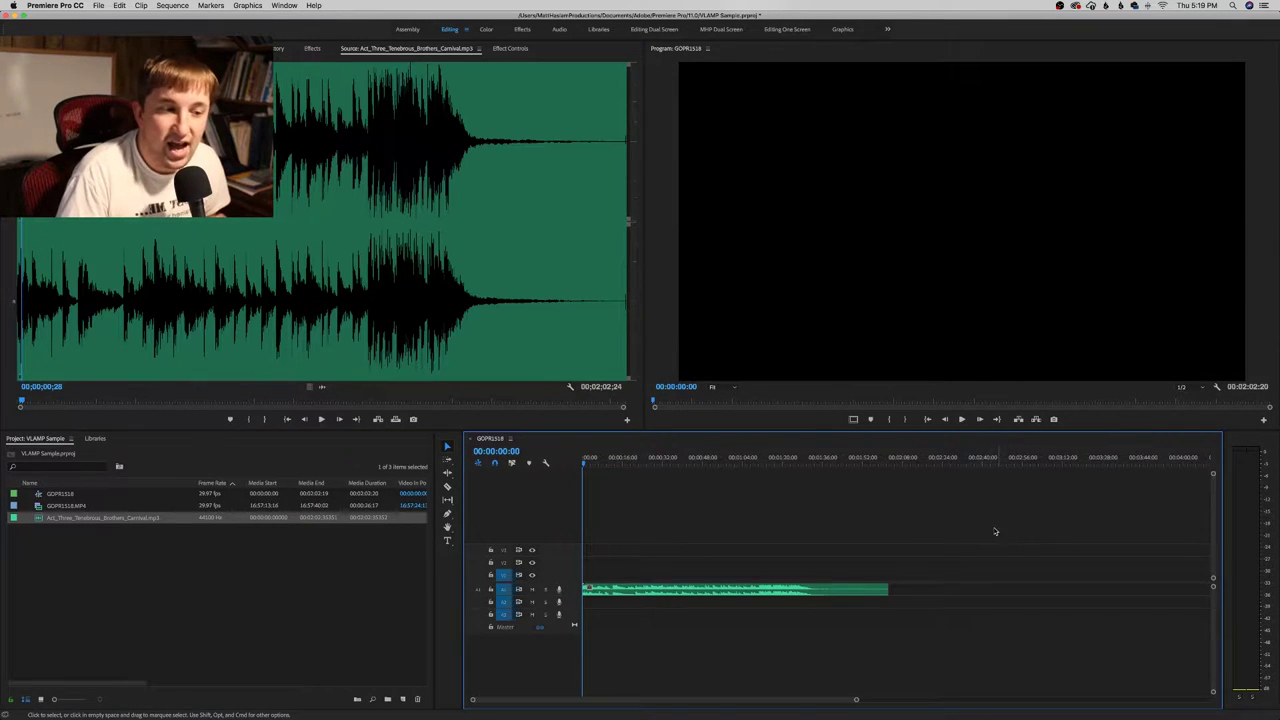
click(312, 48)
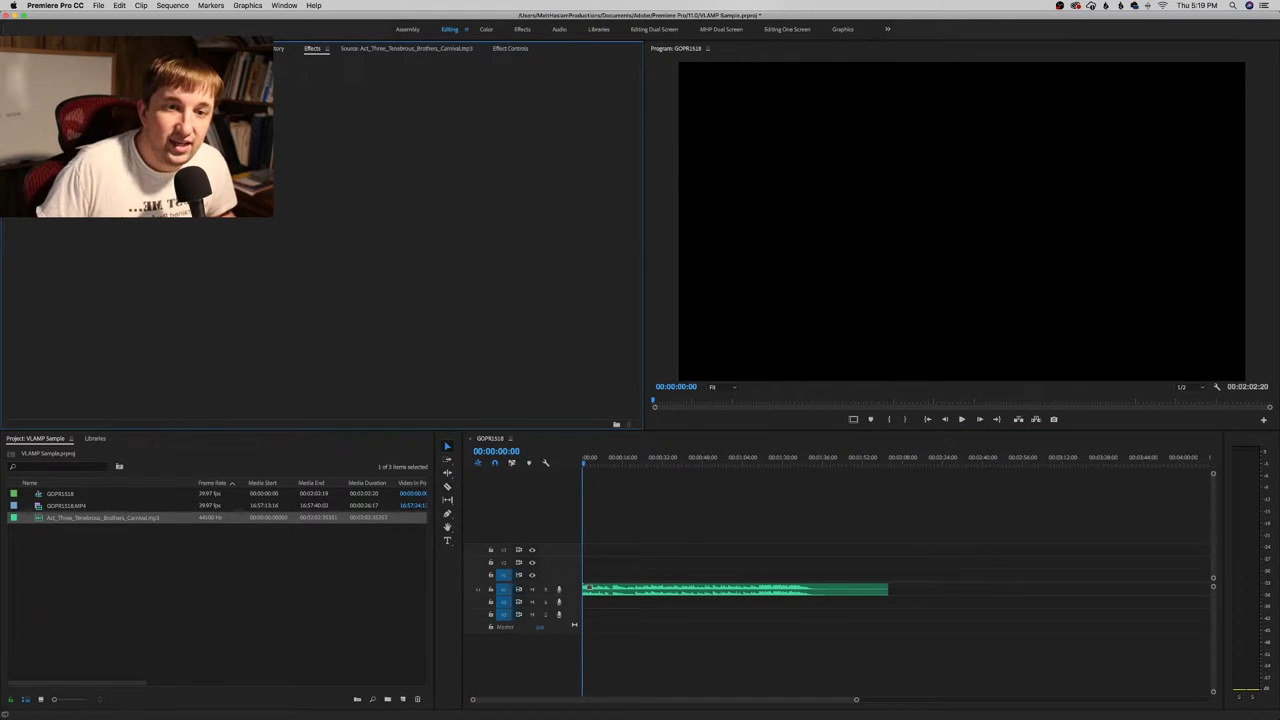
Add GOPR1518.MP4 to the sequence, then insert a marked In/Out video-only section at the start of V1
click(55, 505)
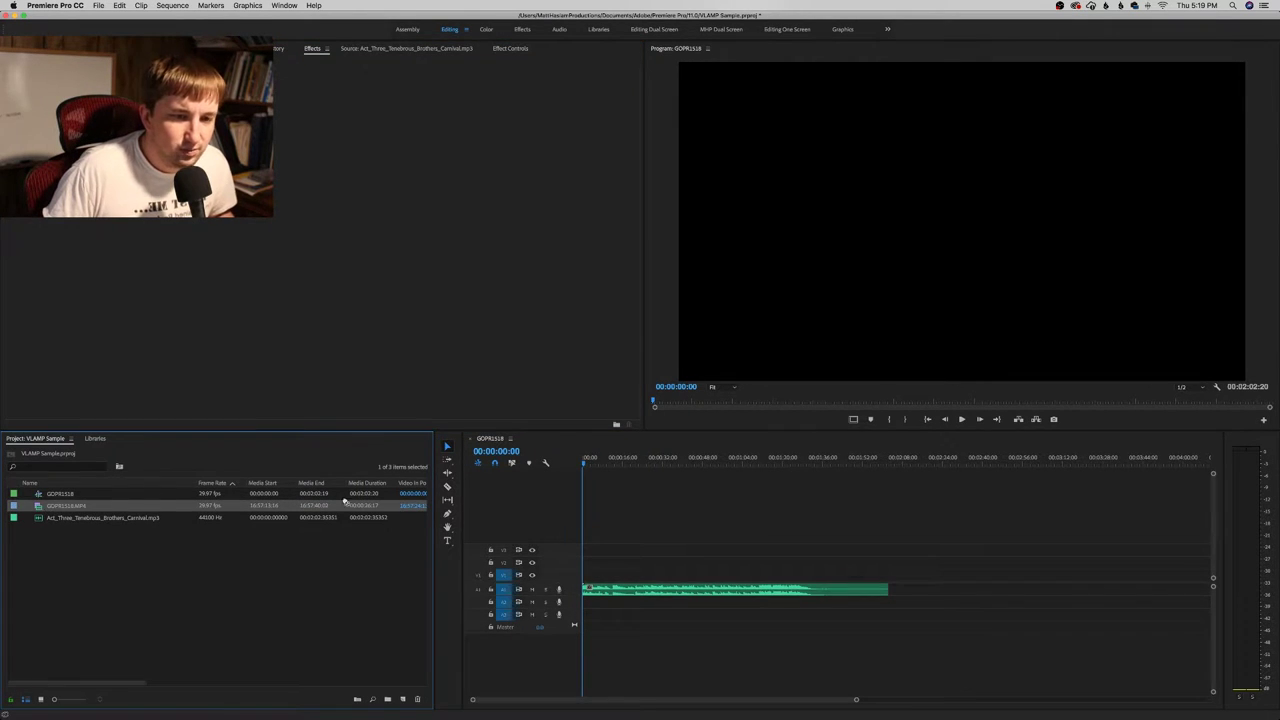
drag(344, 503, 580, 568)
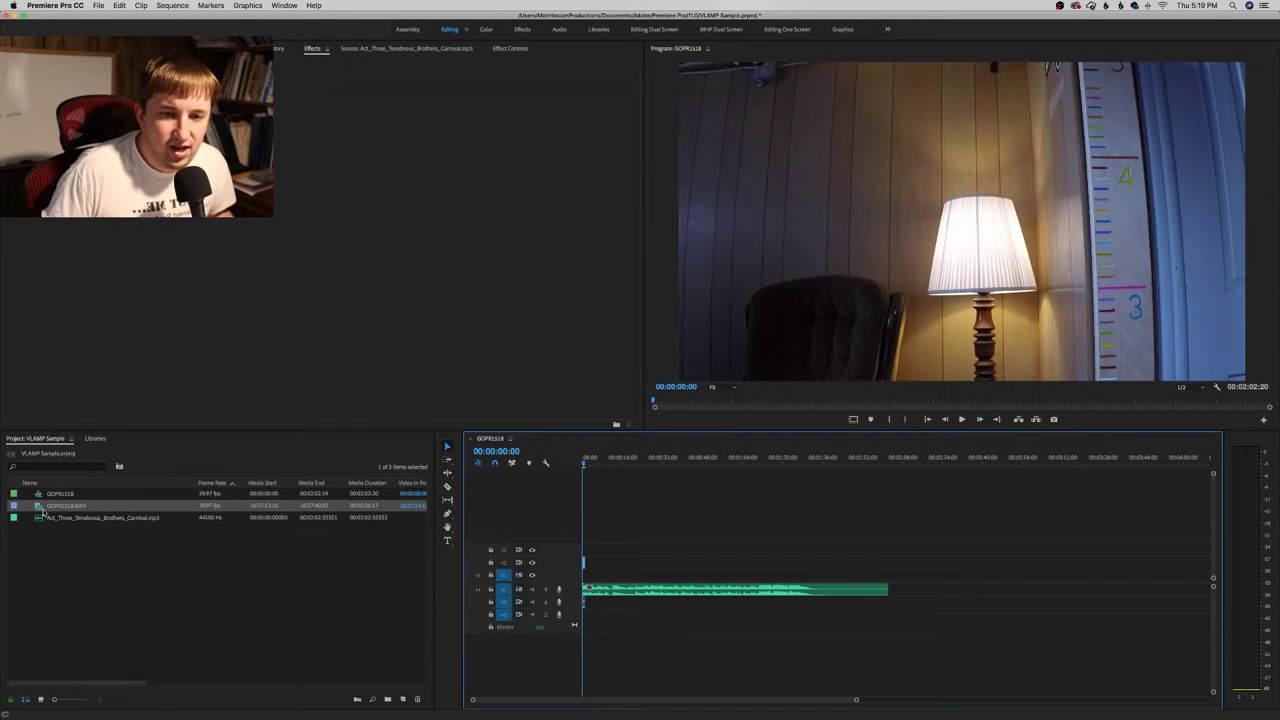
double_click(43, 508)
click(384, 401)
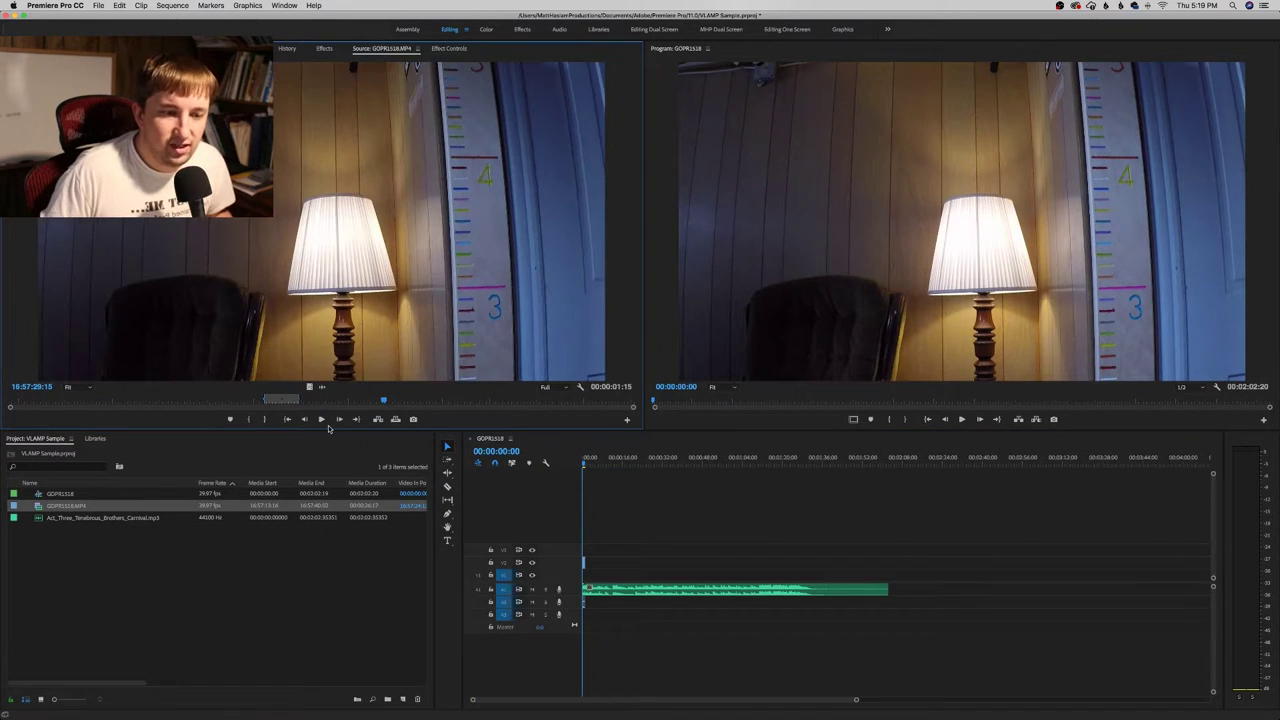
key(i)
click(428, 401)
key(o)
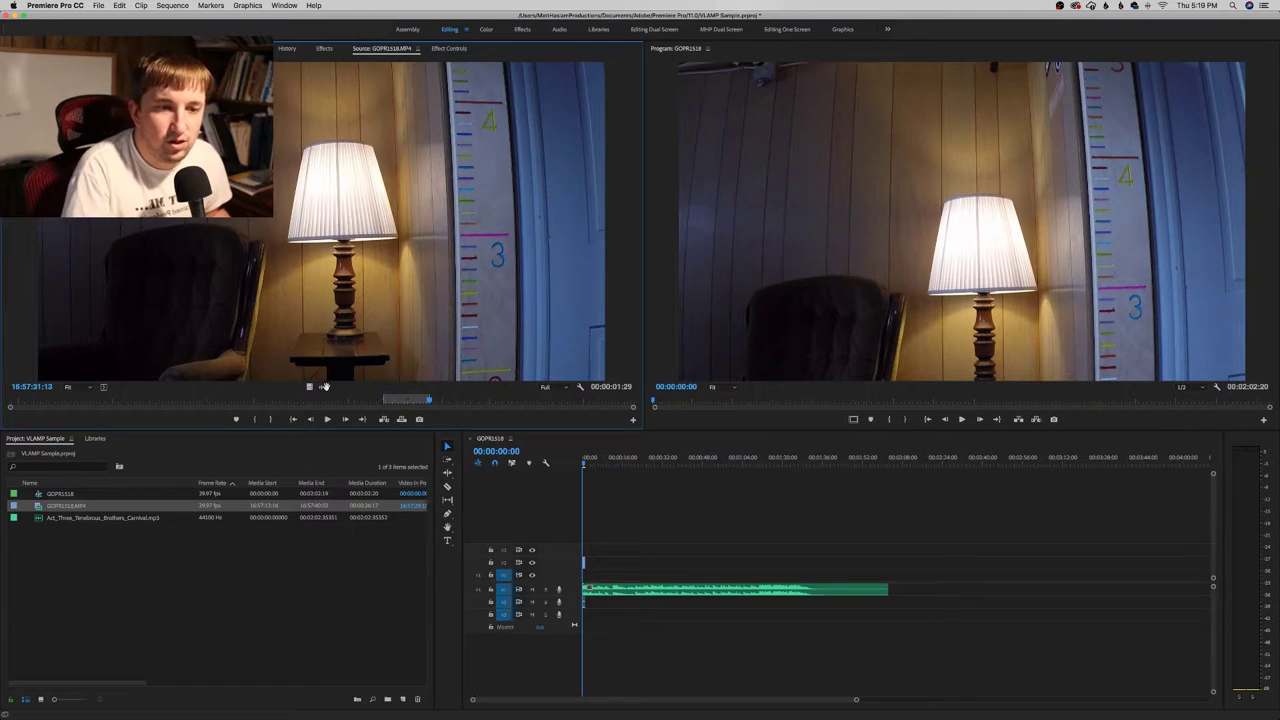
drag(310, 386, 590, 563)
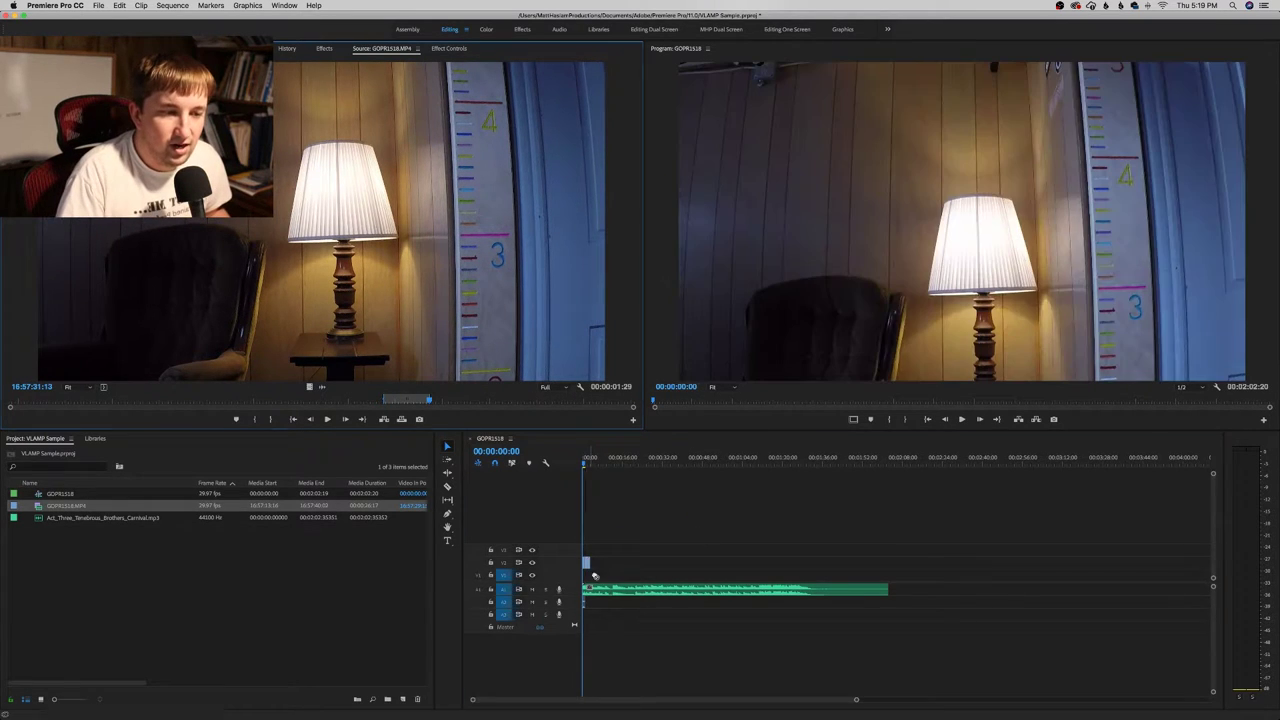
drag(854, 700, 690, 695)
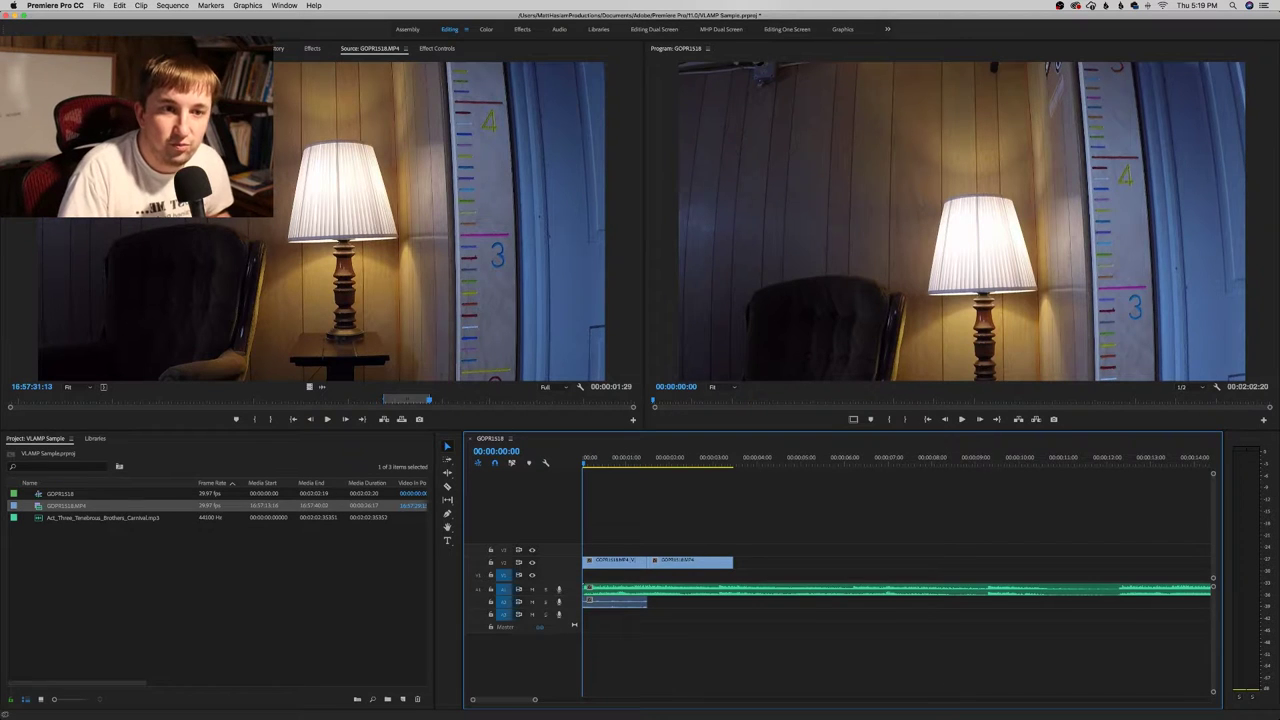
Place a Film Dissolve transition on the edit point between the two GOPR1518.MP4 clips
click(314, 49)
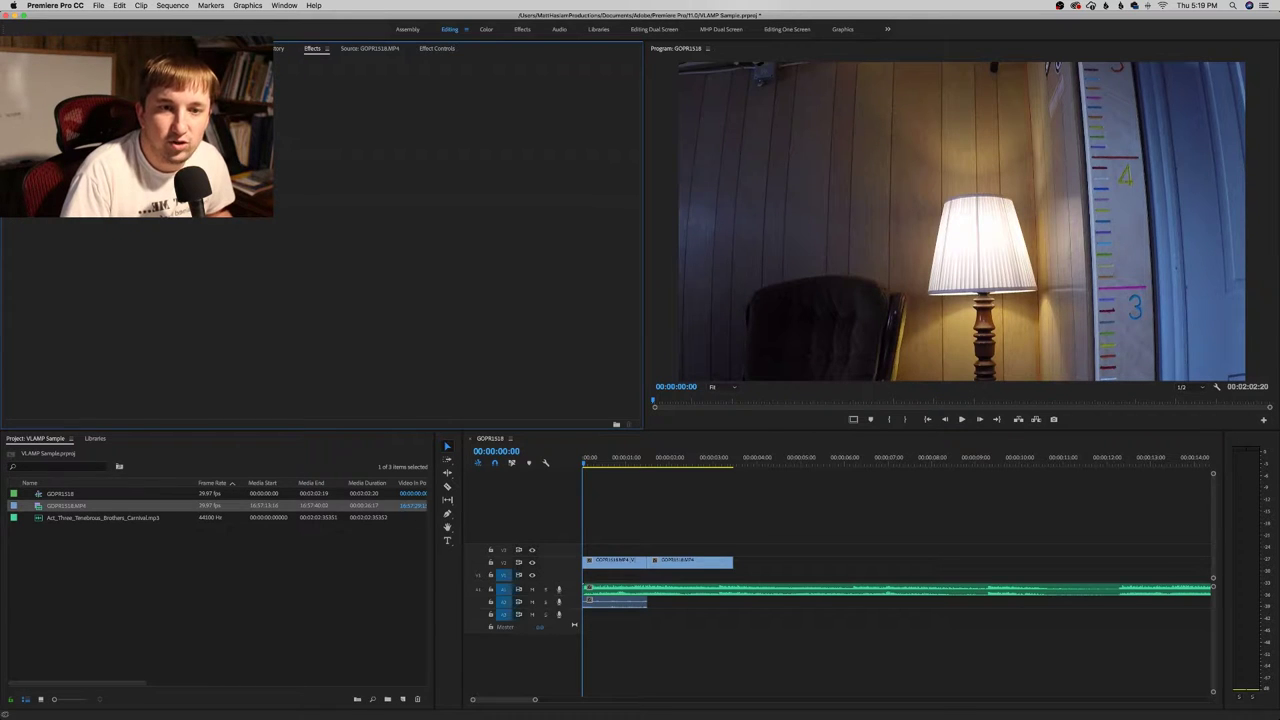
drag(80, 195, 603, 503)
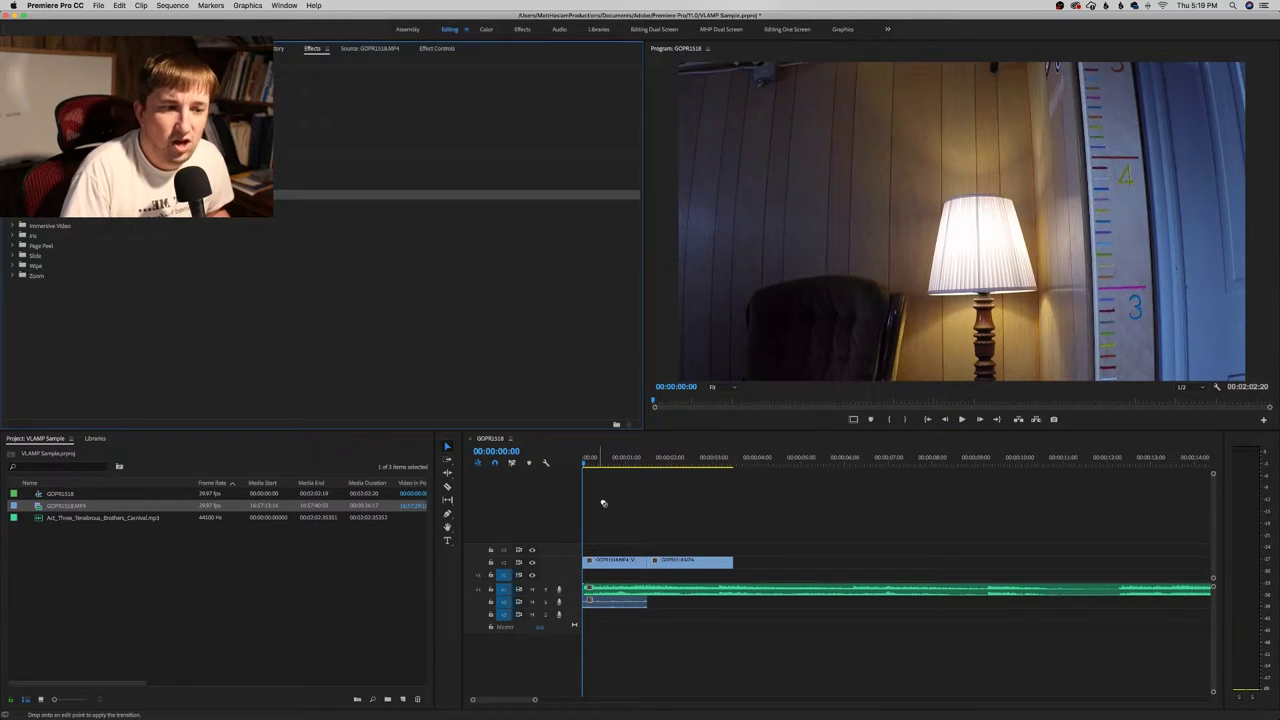
drag(653, 579, 651, 563)
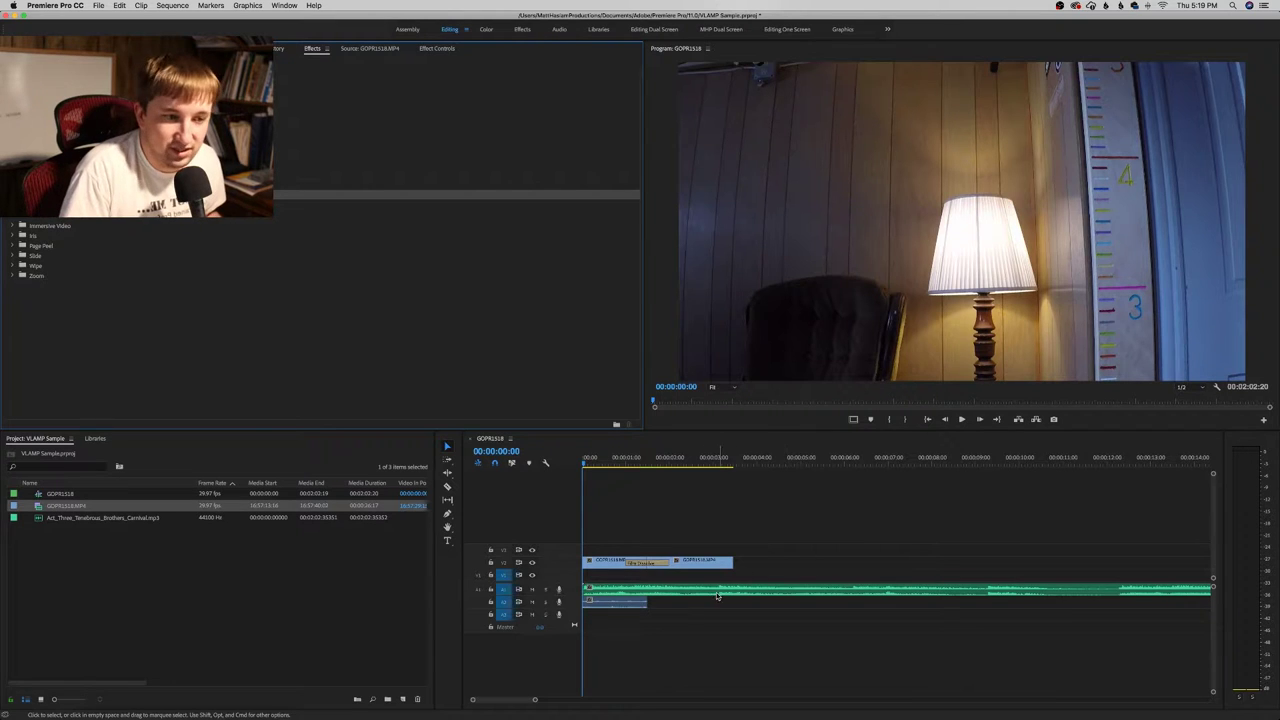
Play and scrub through the sequence to review the Film Dissolve
click(681, 524)
key(space)
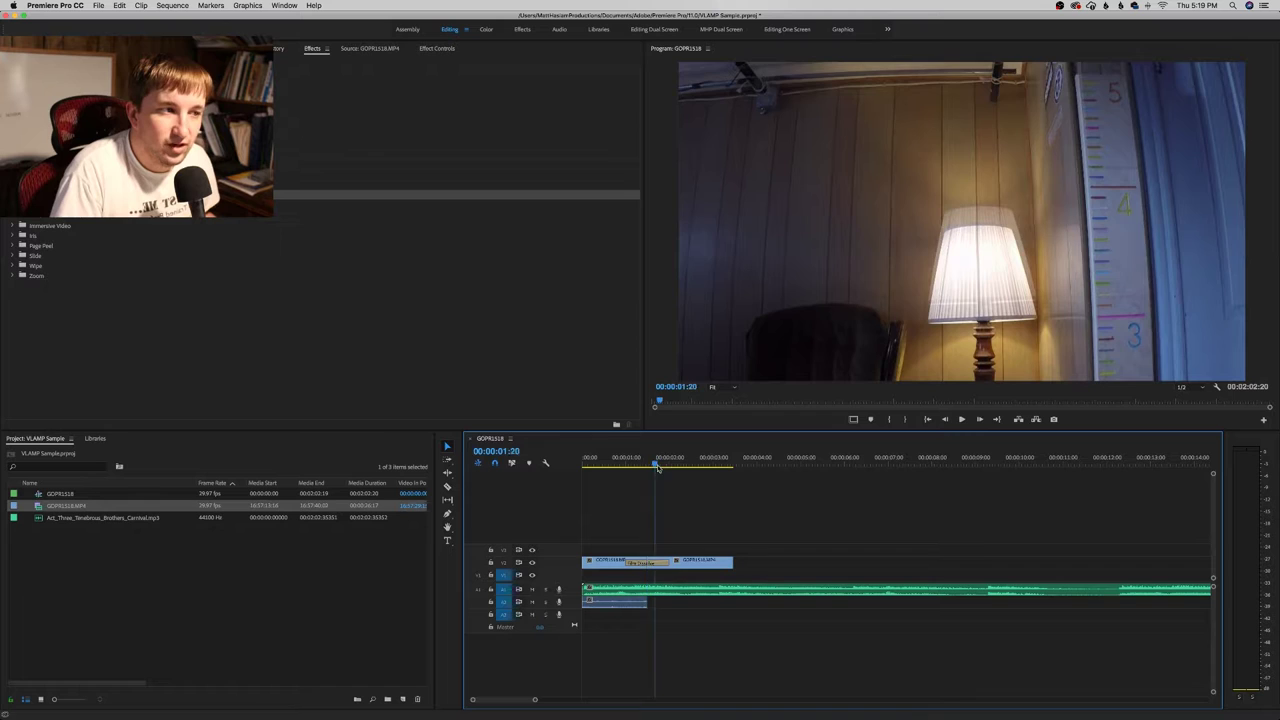
drag(683, 473, 675, 474)
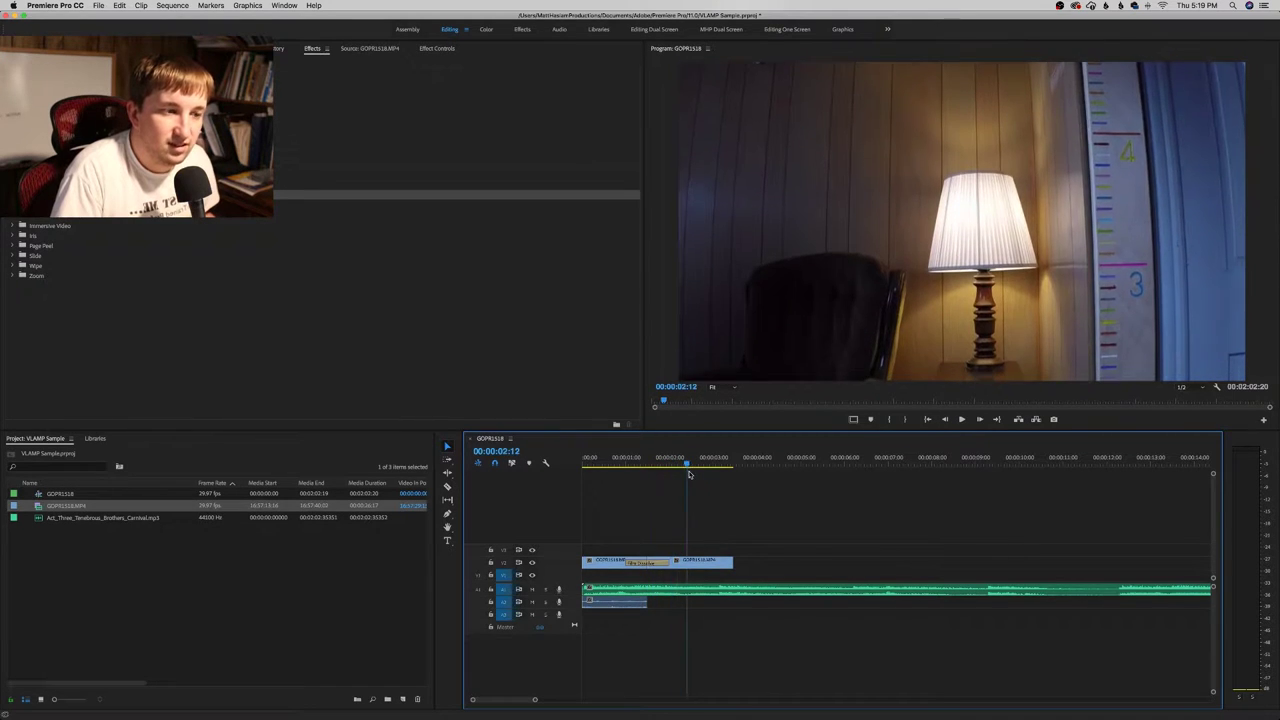
drag(688, 474, 675, 470)
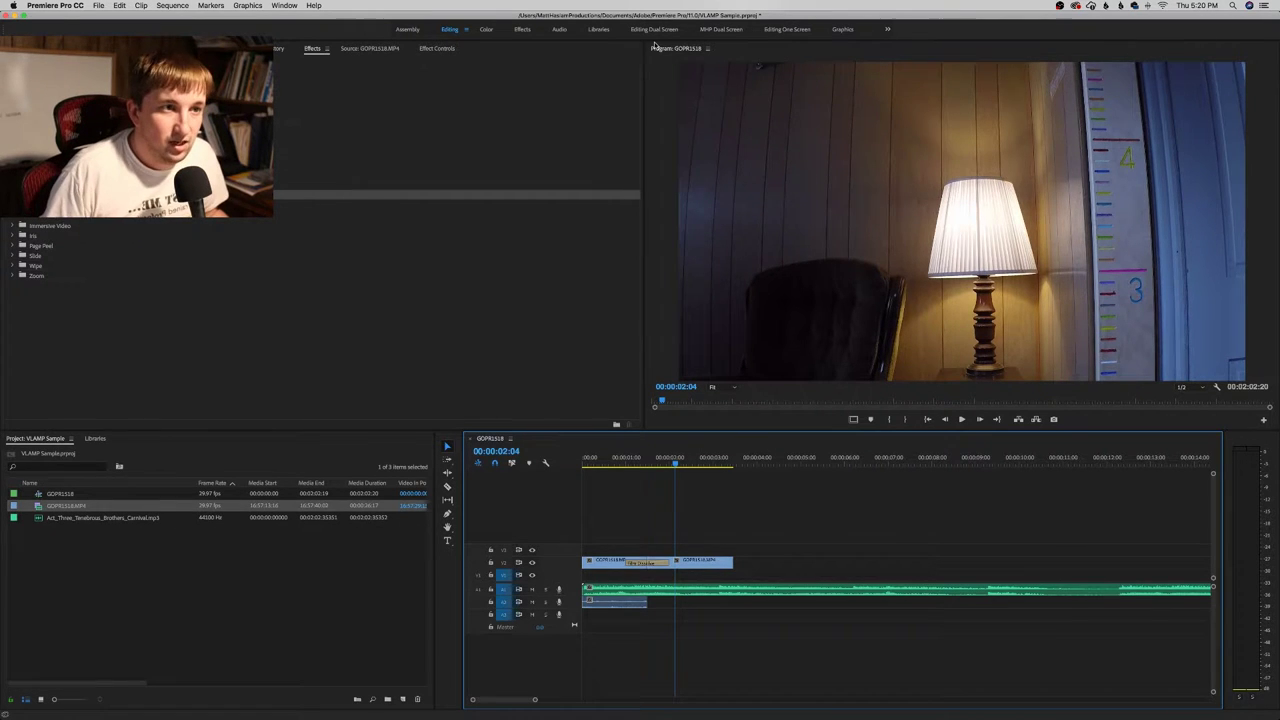
Switch to the Graphics workspace to show the Essential Graphics templates
click(842, 29)
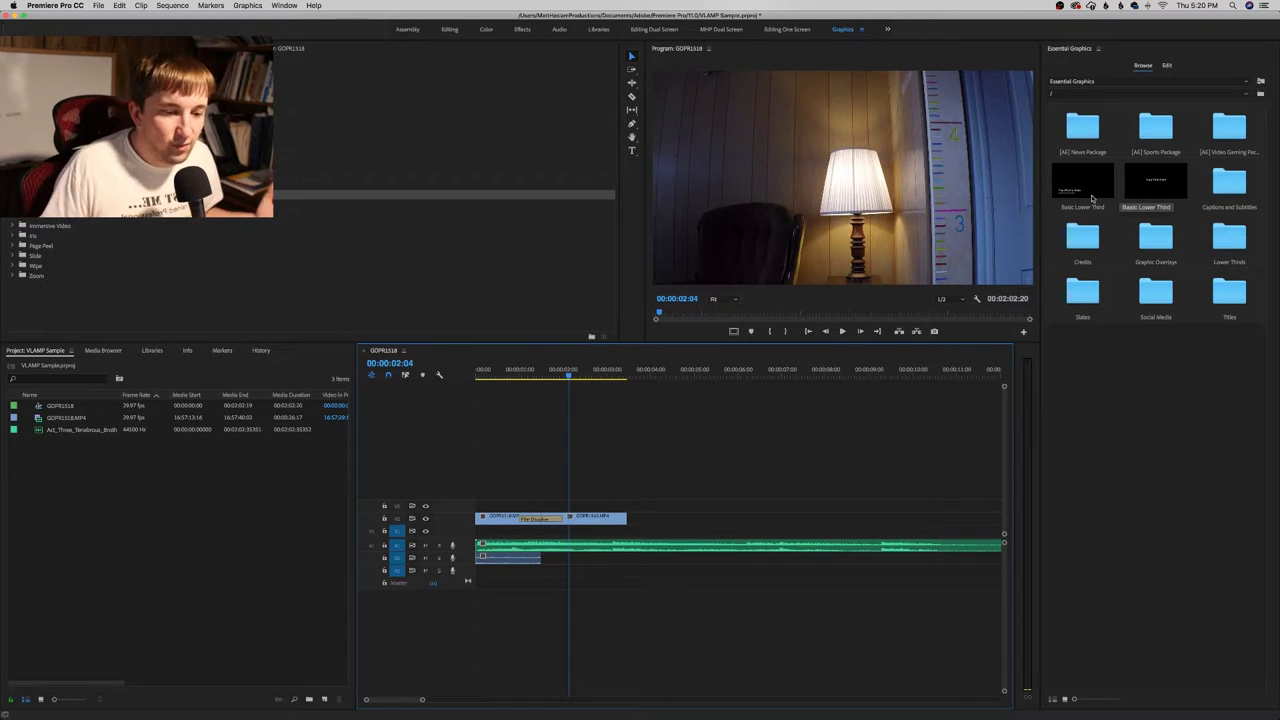
Add a Basic Lower Third and change its lines to the presenter's name and 'Founder, CEO'
drag(1092, 198, 600, 506)
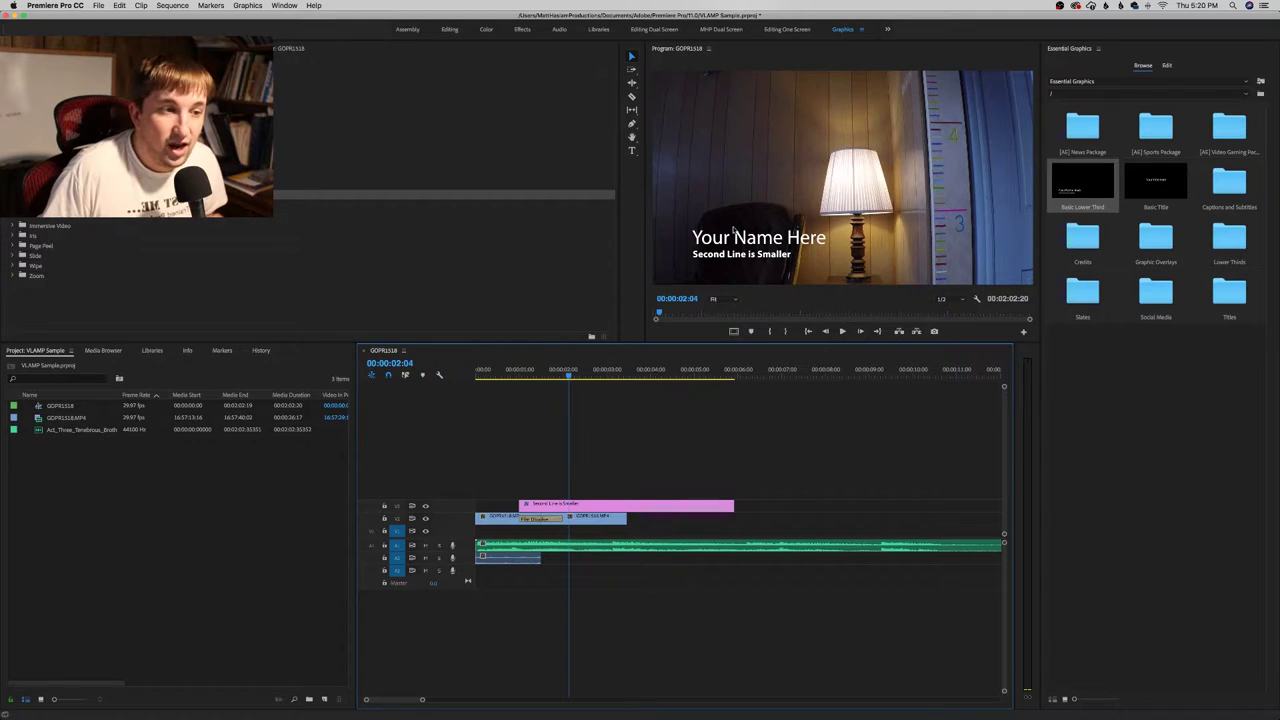
click(747, 248)
double_click(747, 246)
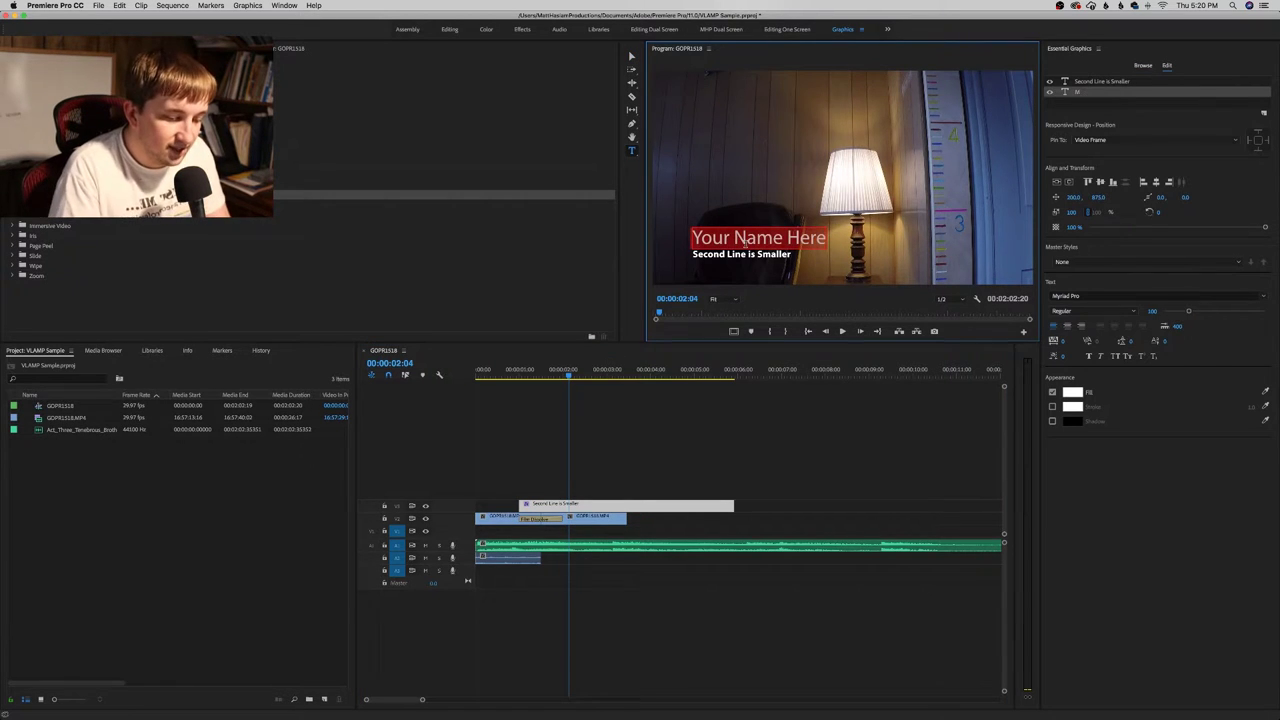
text(Matt Haslam)
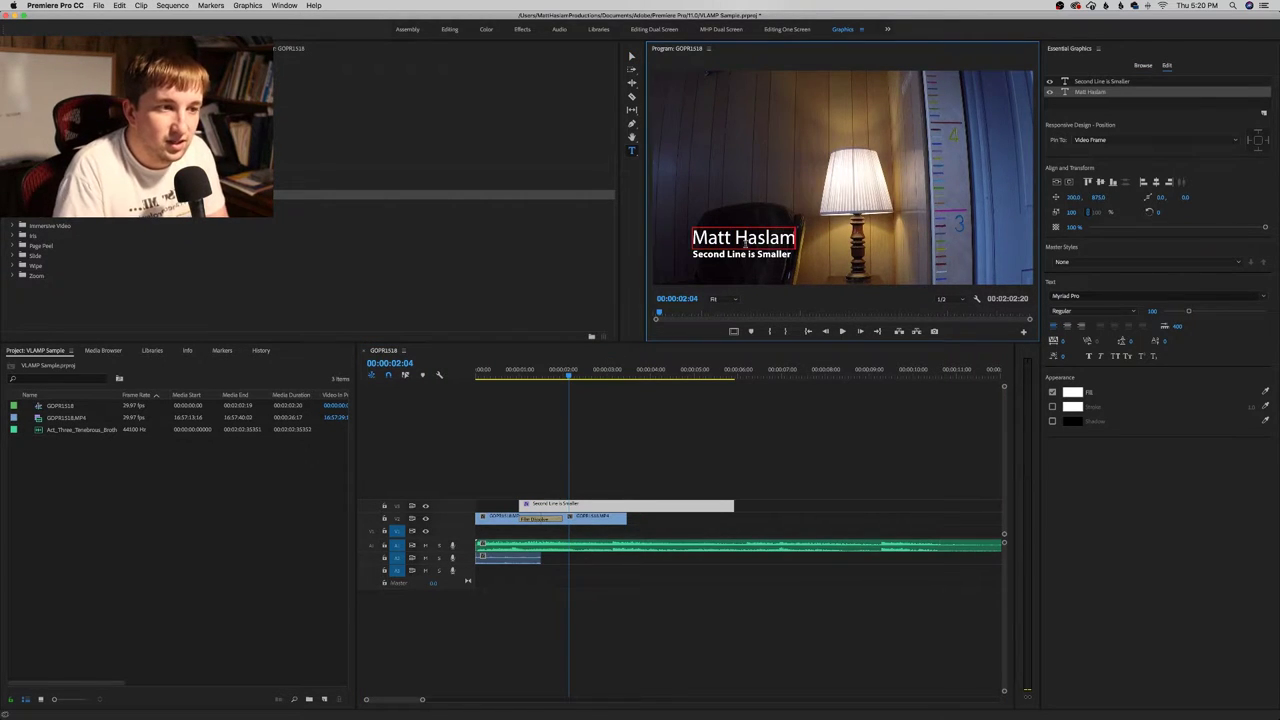
click(745, 253)
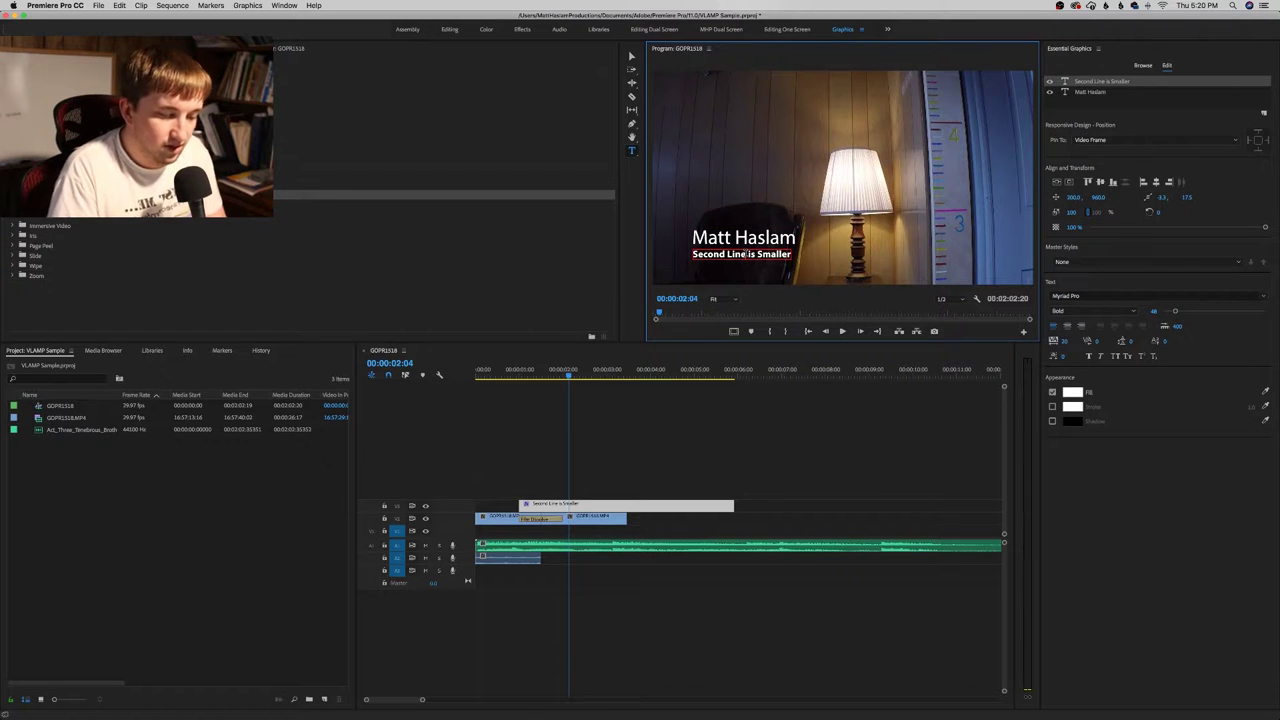
triple_click(745, 254)
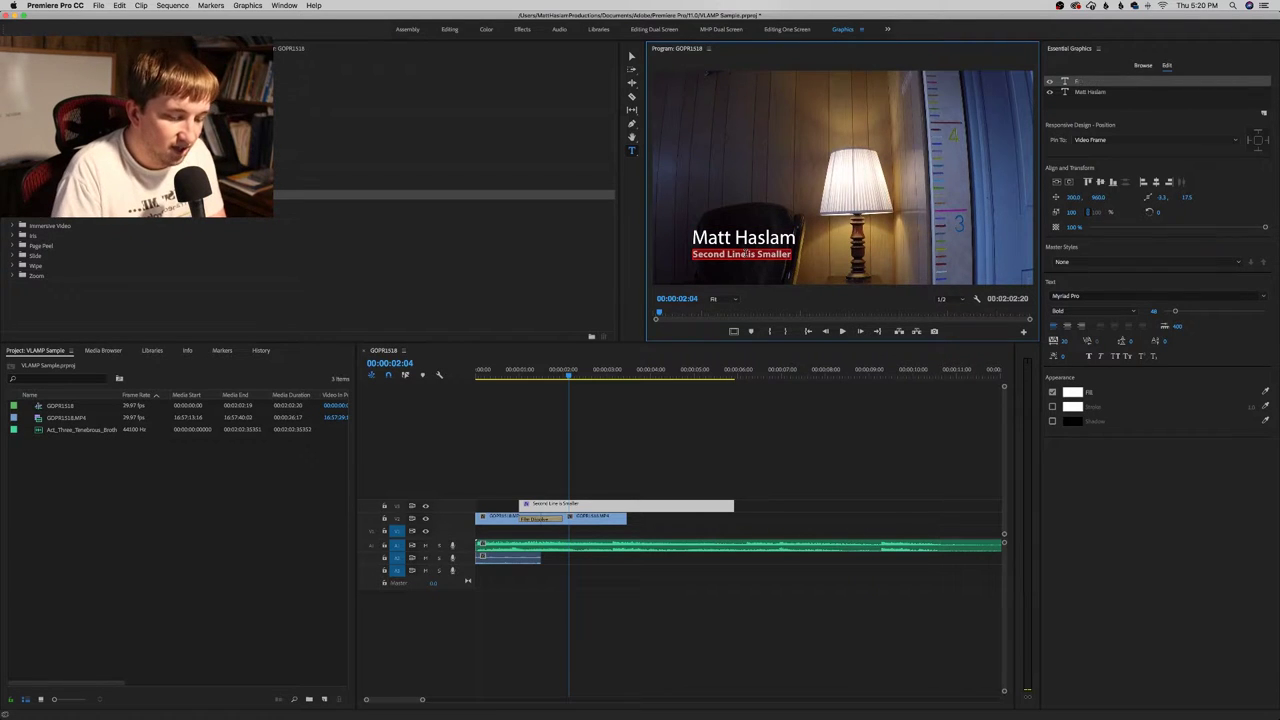
text(Founder, CEO)
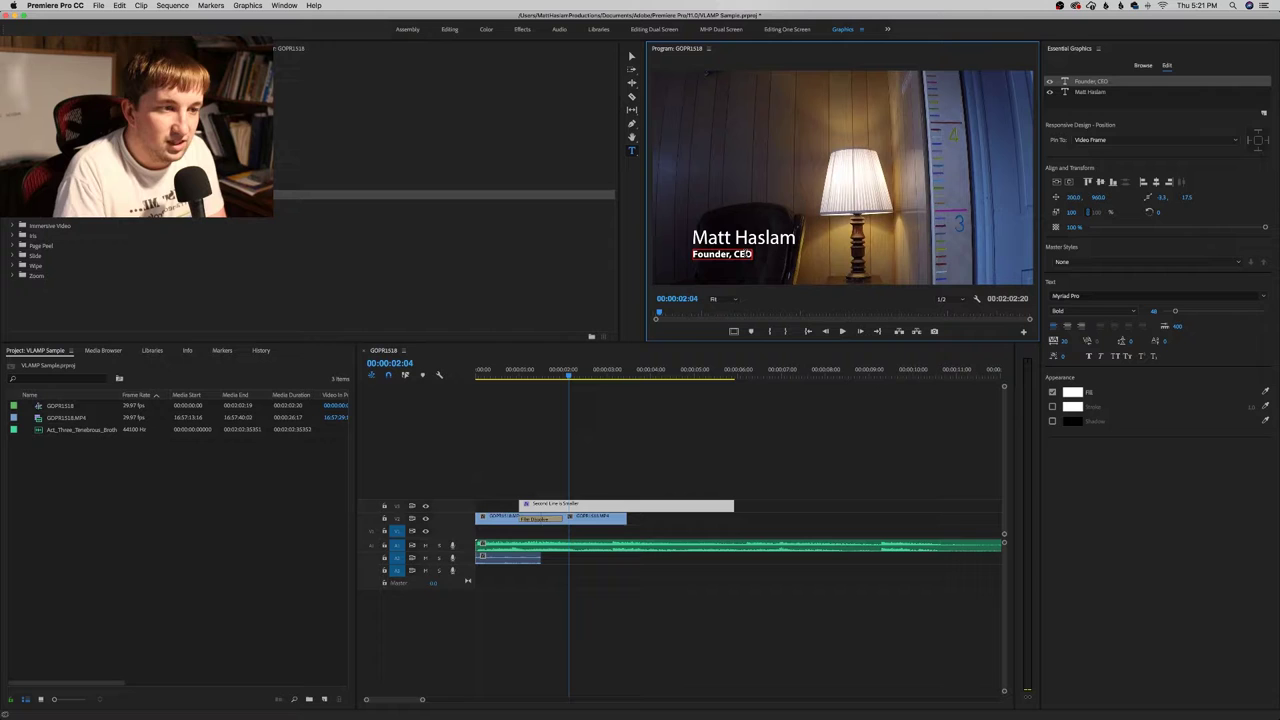
click(752, 471)
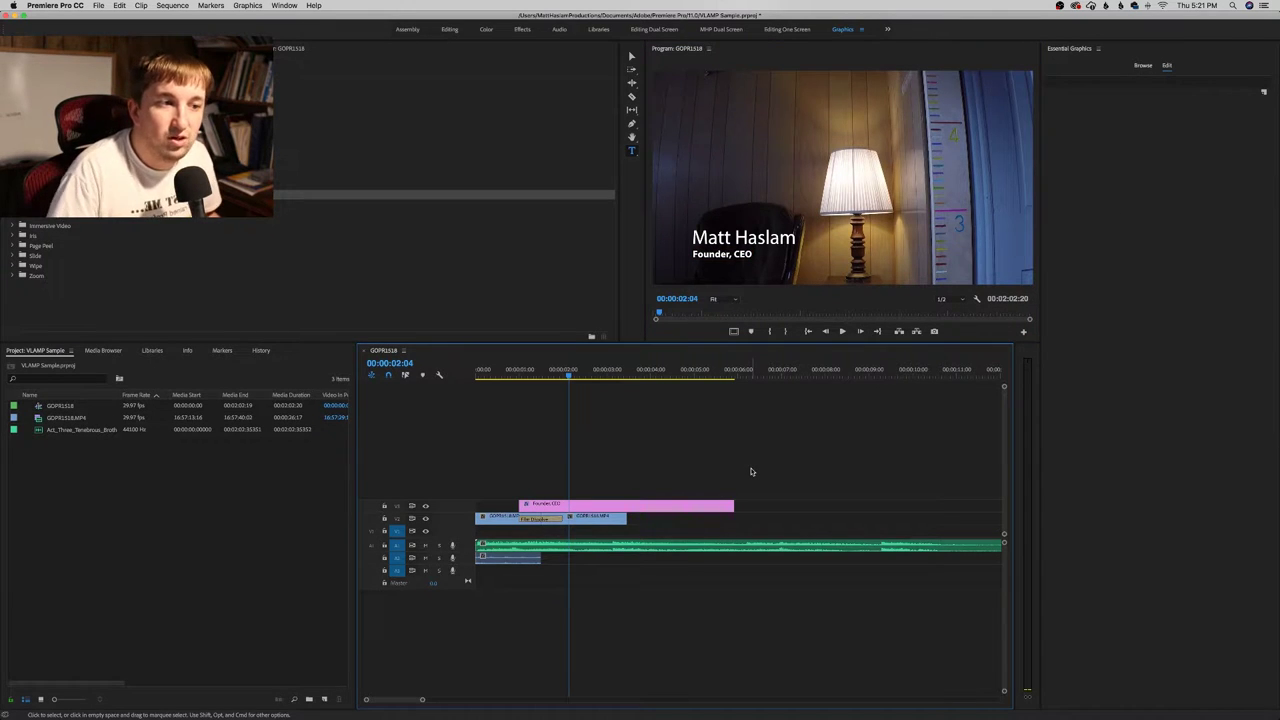
Preview the lower third title, then delete it from the sequence
click(513, 370)
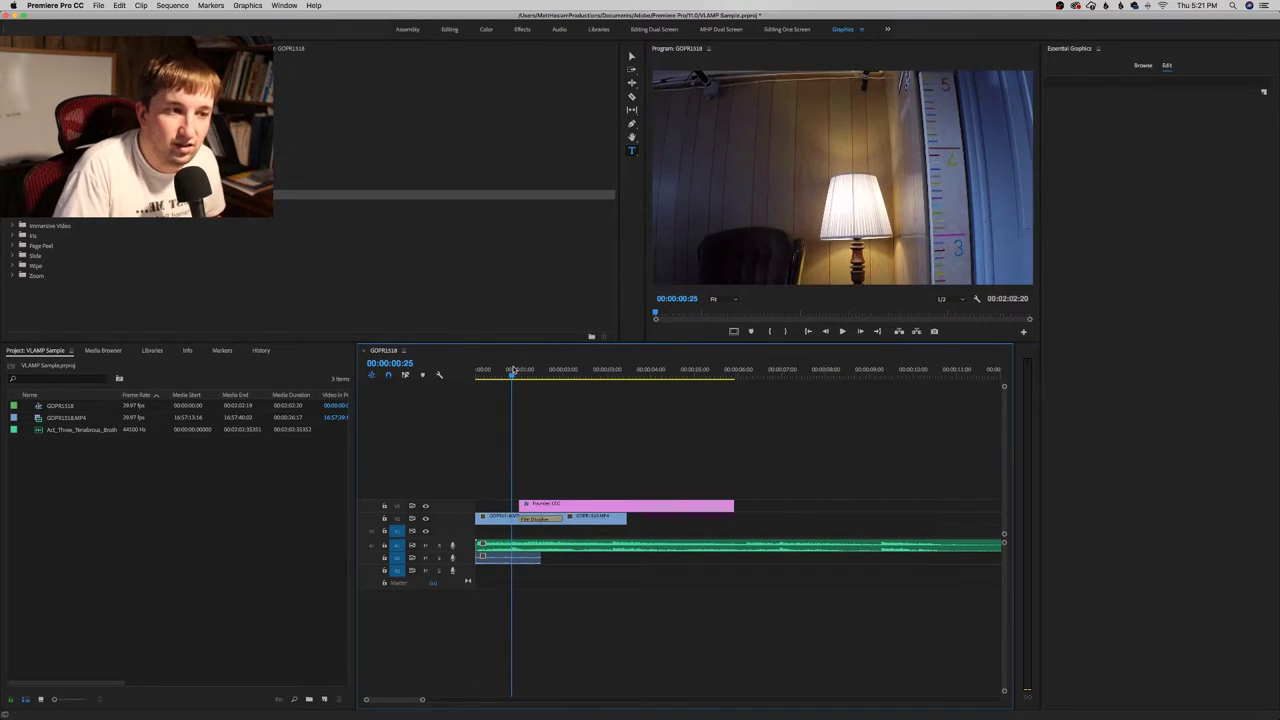
key(space)
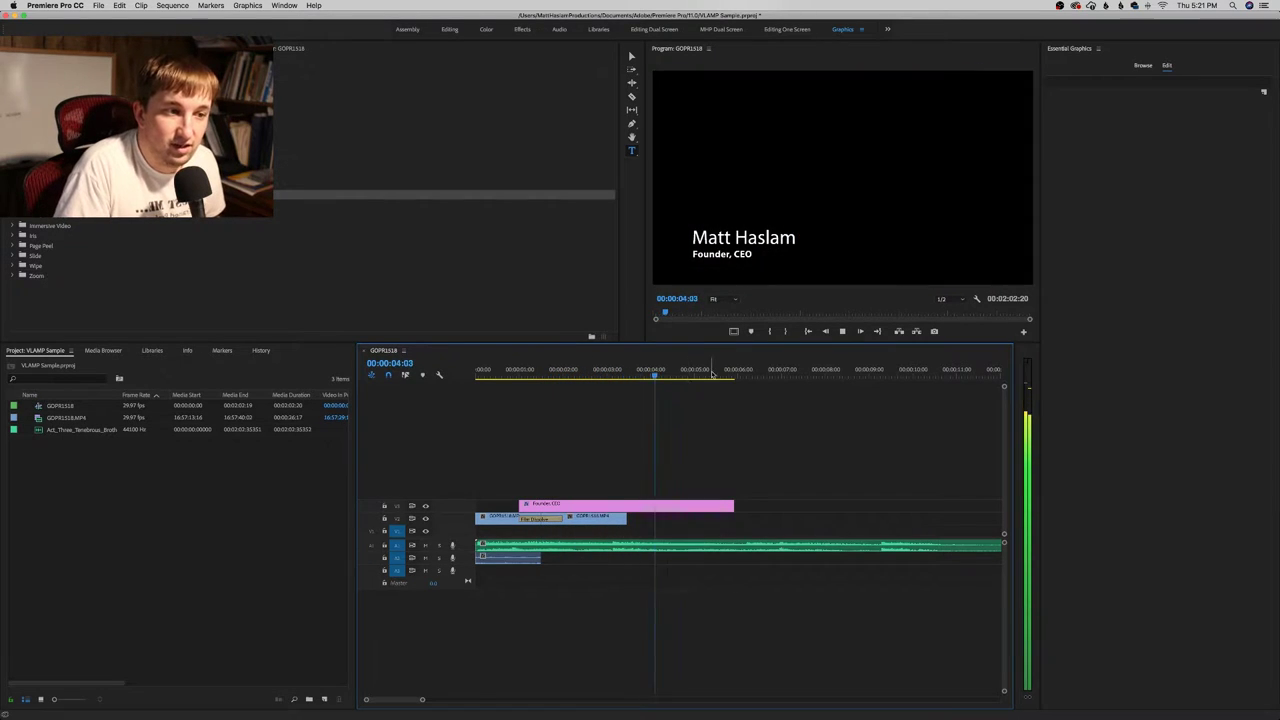
click(752, 372)
drag(752, 375, 730, 373)
click(709, 508)
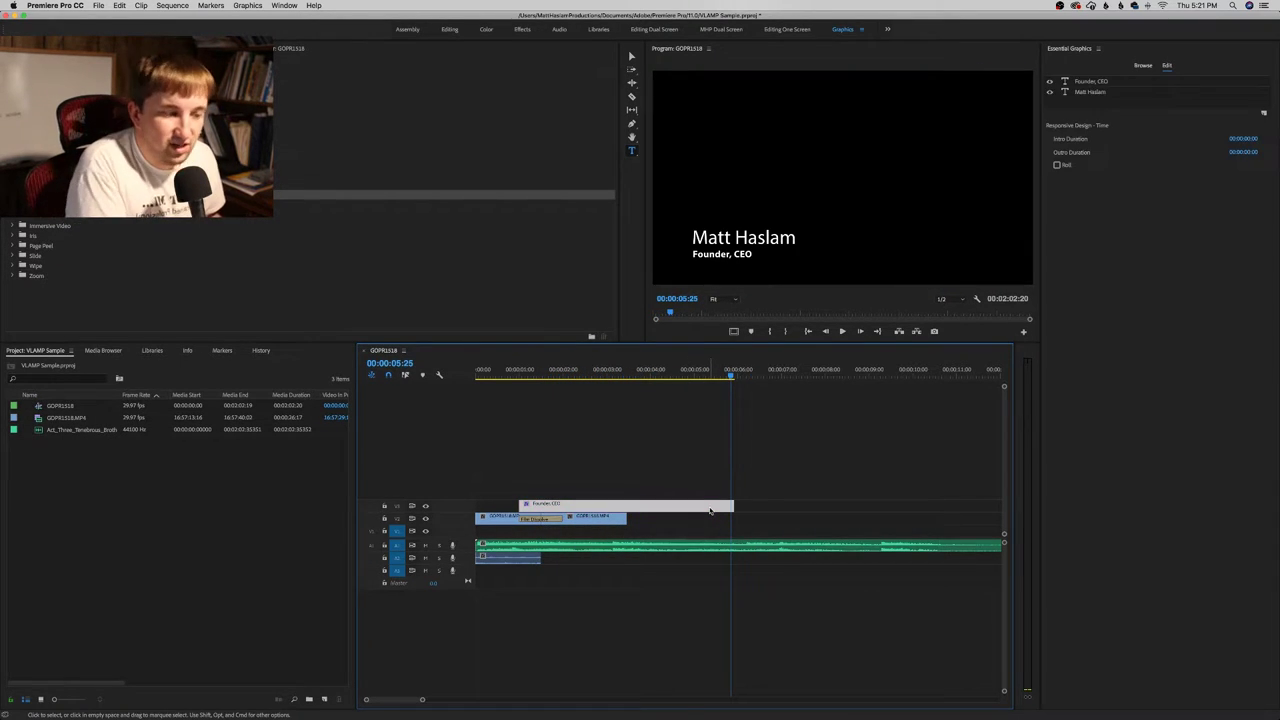
key(BackSpace)
Browse the [AE] Sports Package and its /Lower Thirds folder, then return to the top-level template folders
click(1143, 65)
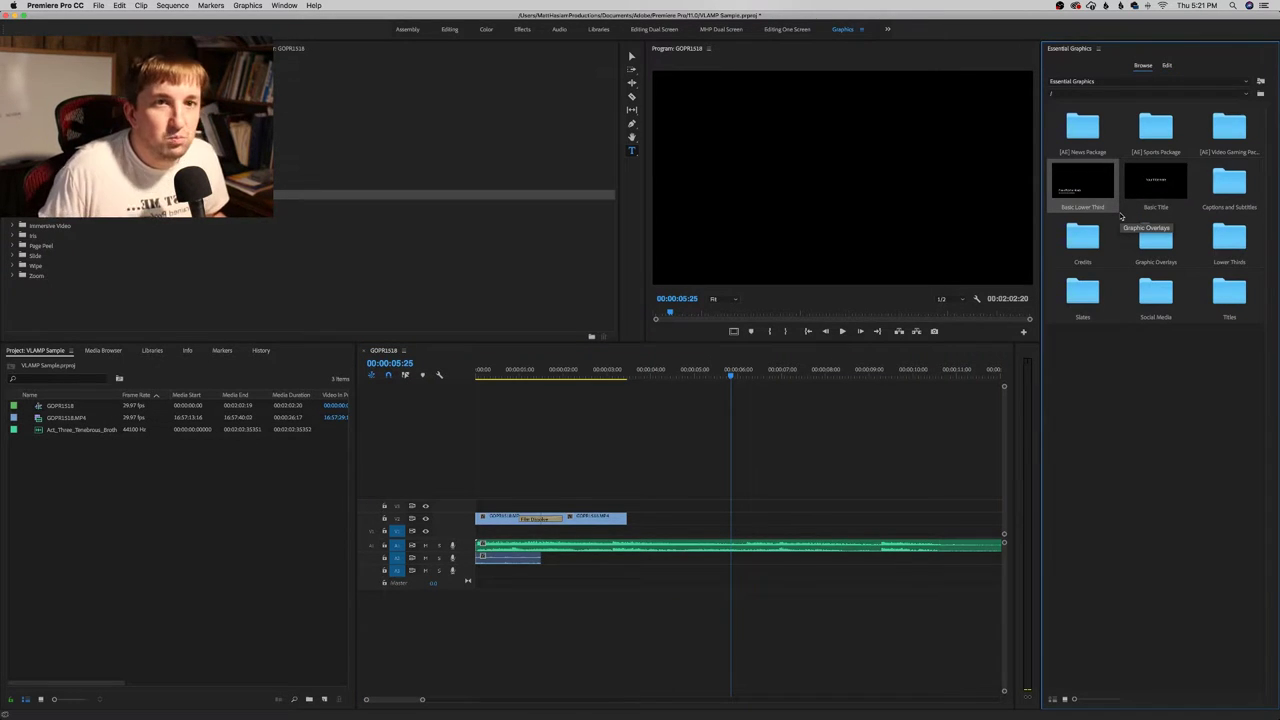
double_click(1153, 138)
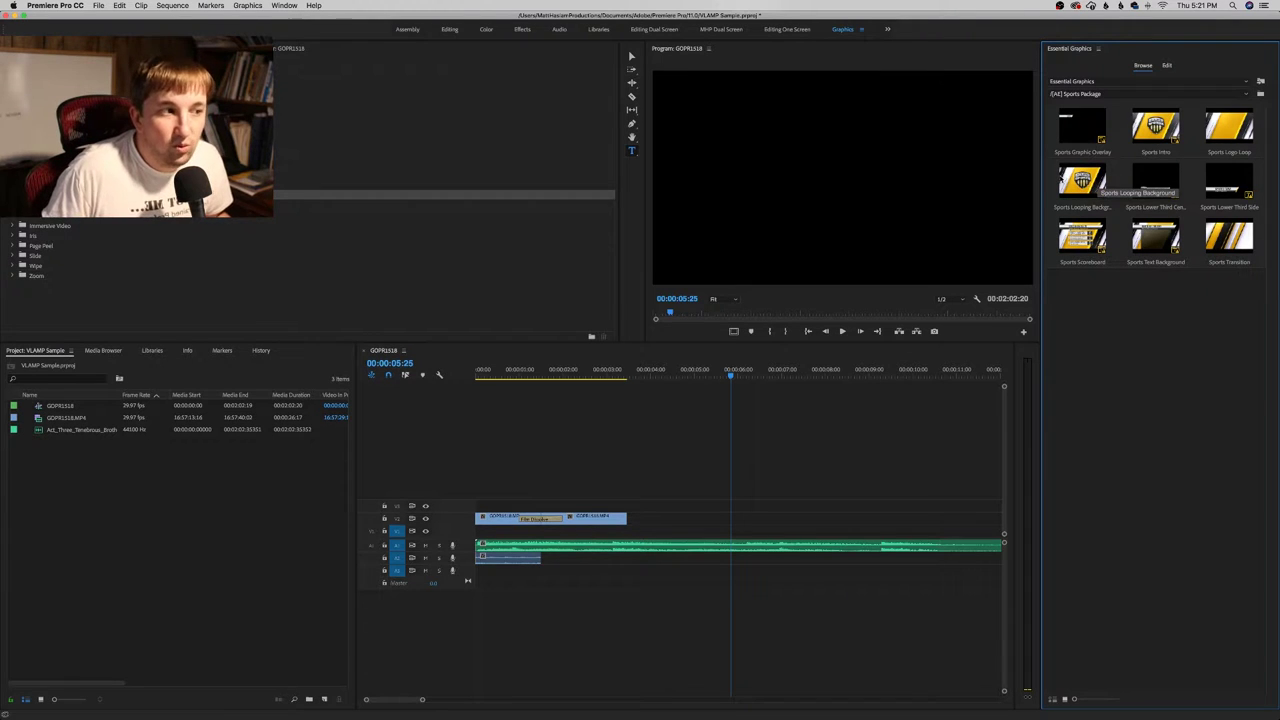
click(1107, 95)
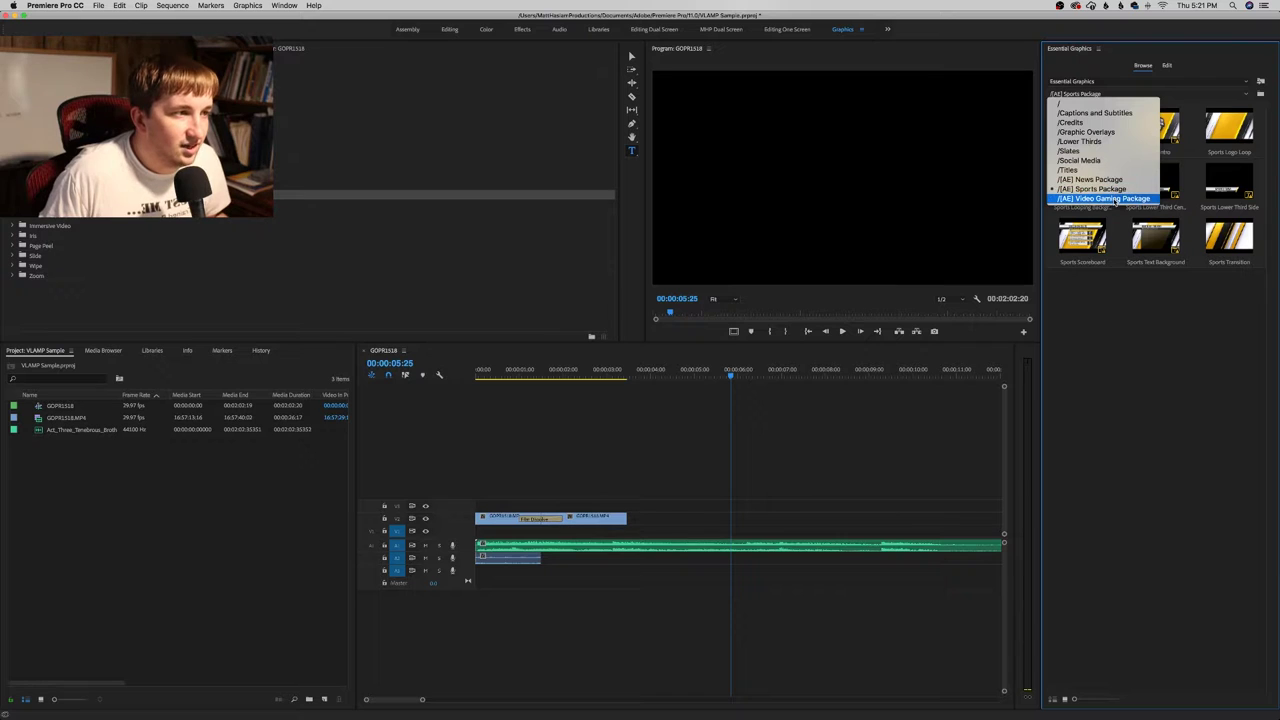
click(1120, 144)
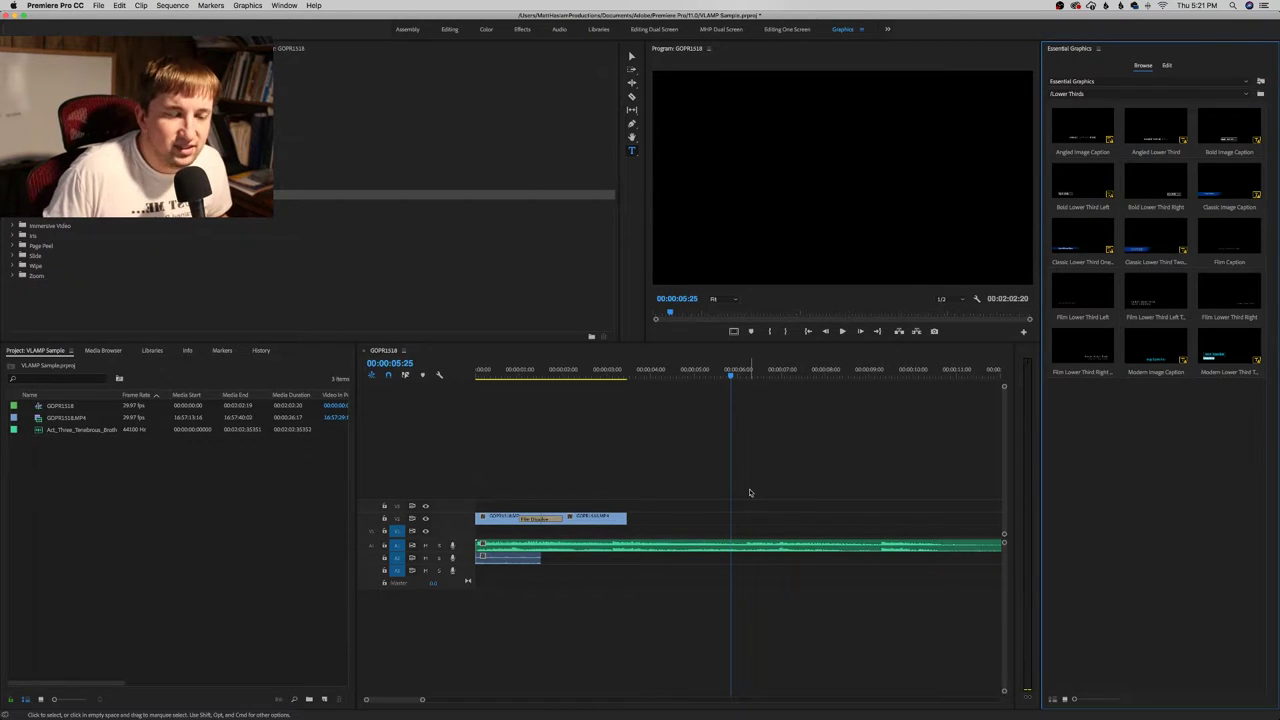
click(576, 371)
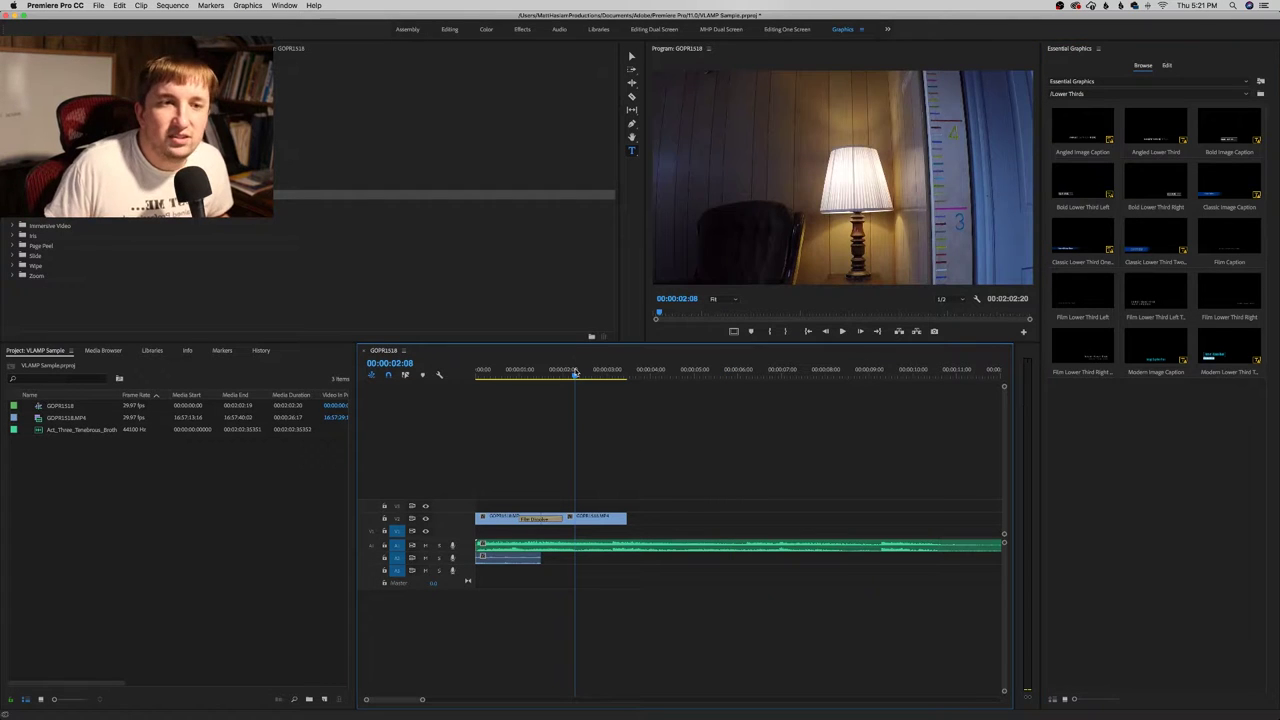
click(1118, 94)
click(1115, 103)
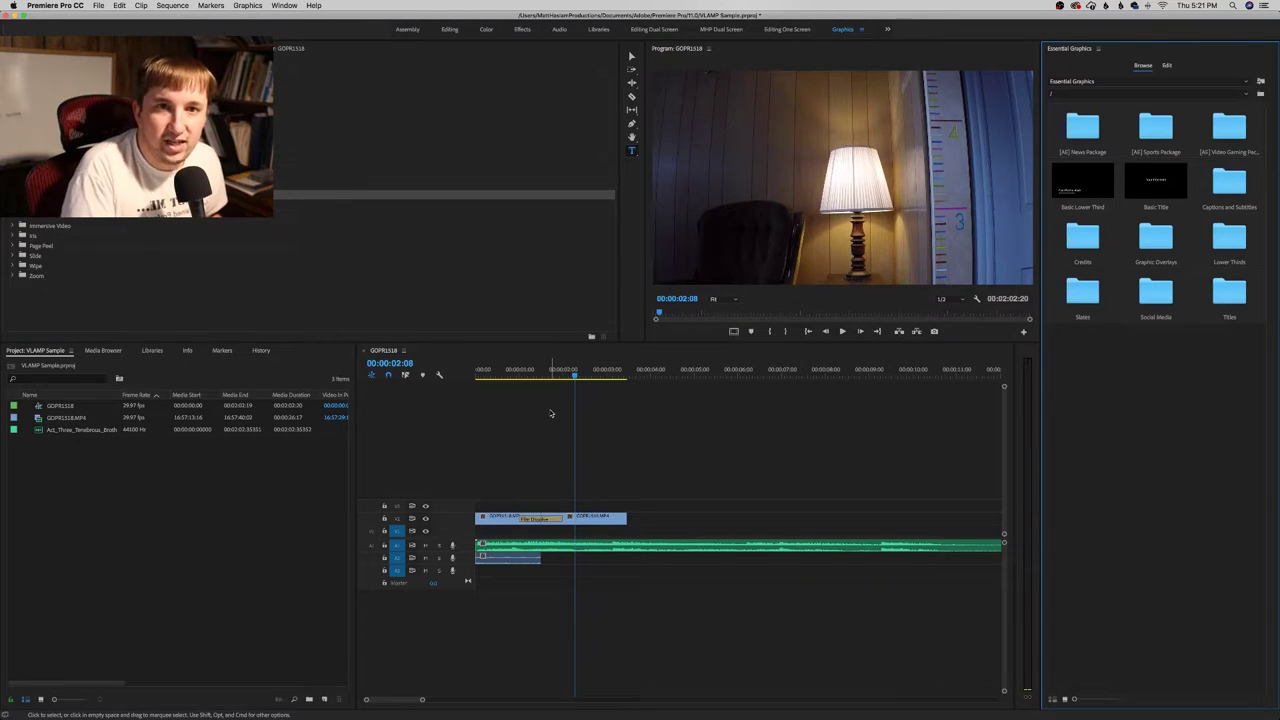
click(701, 108)
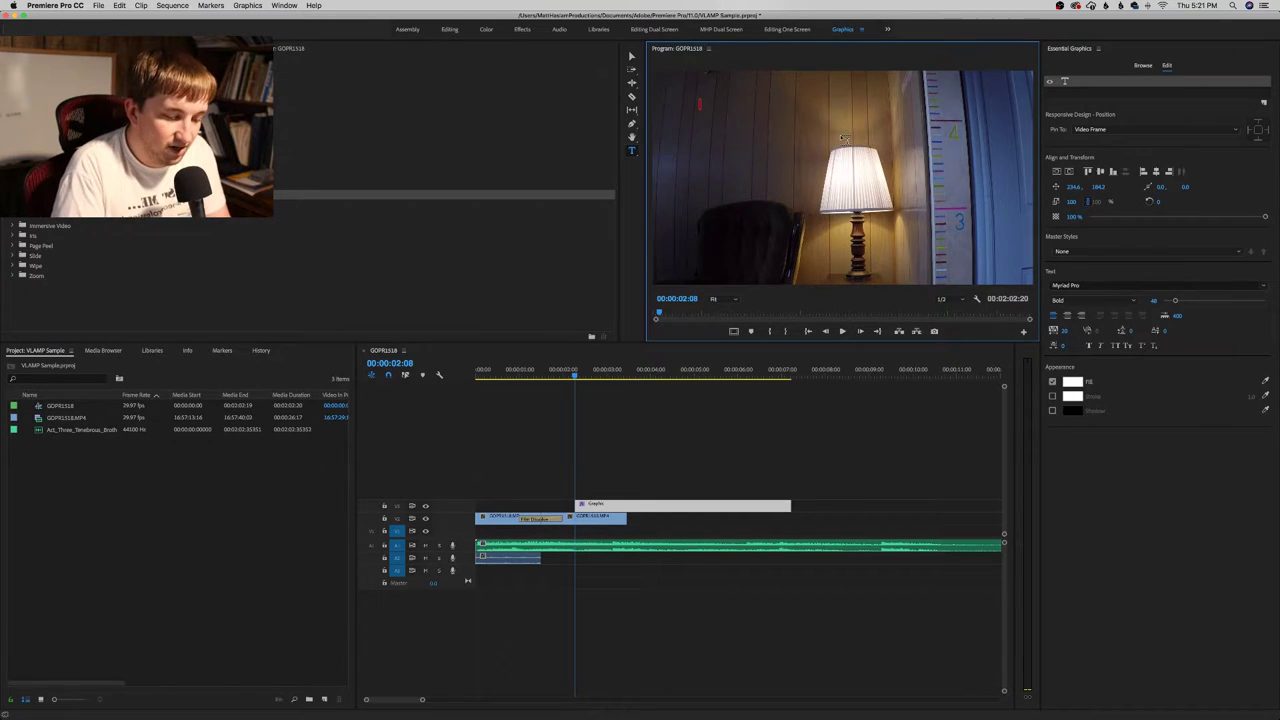
Type the title 'Hello, How are you', enlarge it to size 118 and move it to mid-frame
text(Hello,)
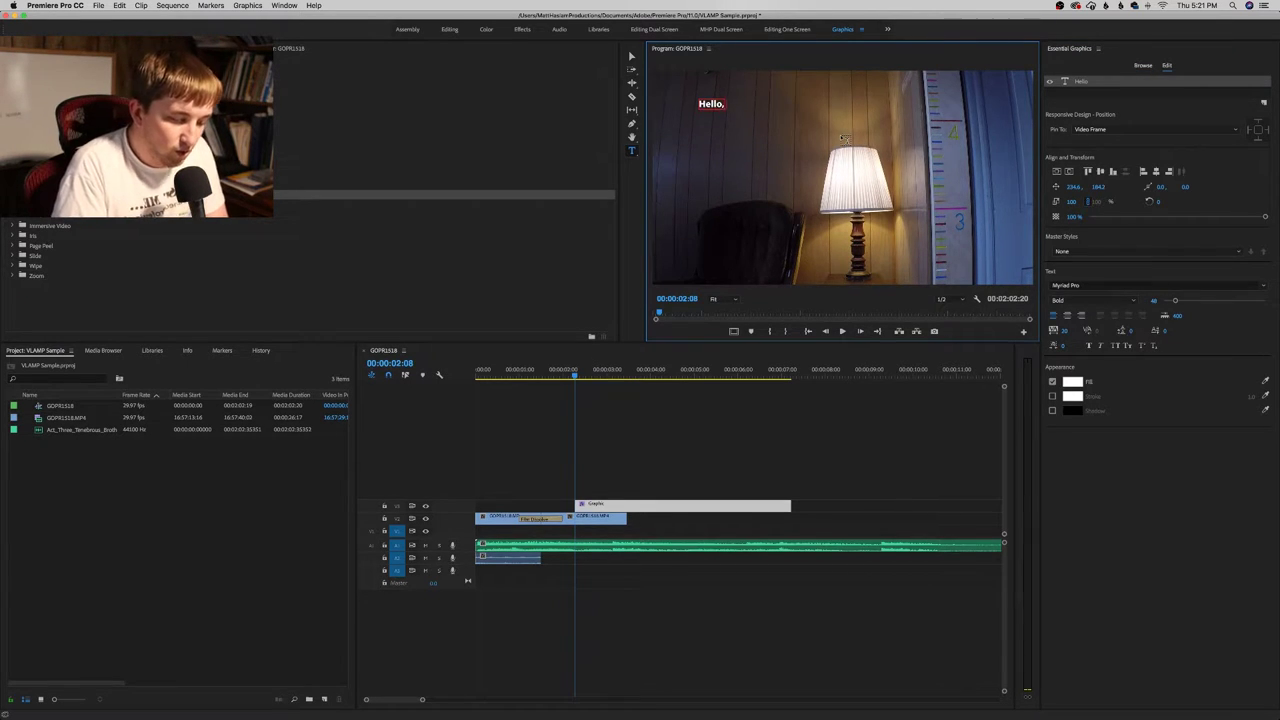
text( How are you?)
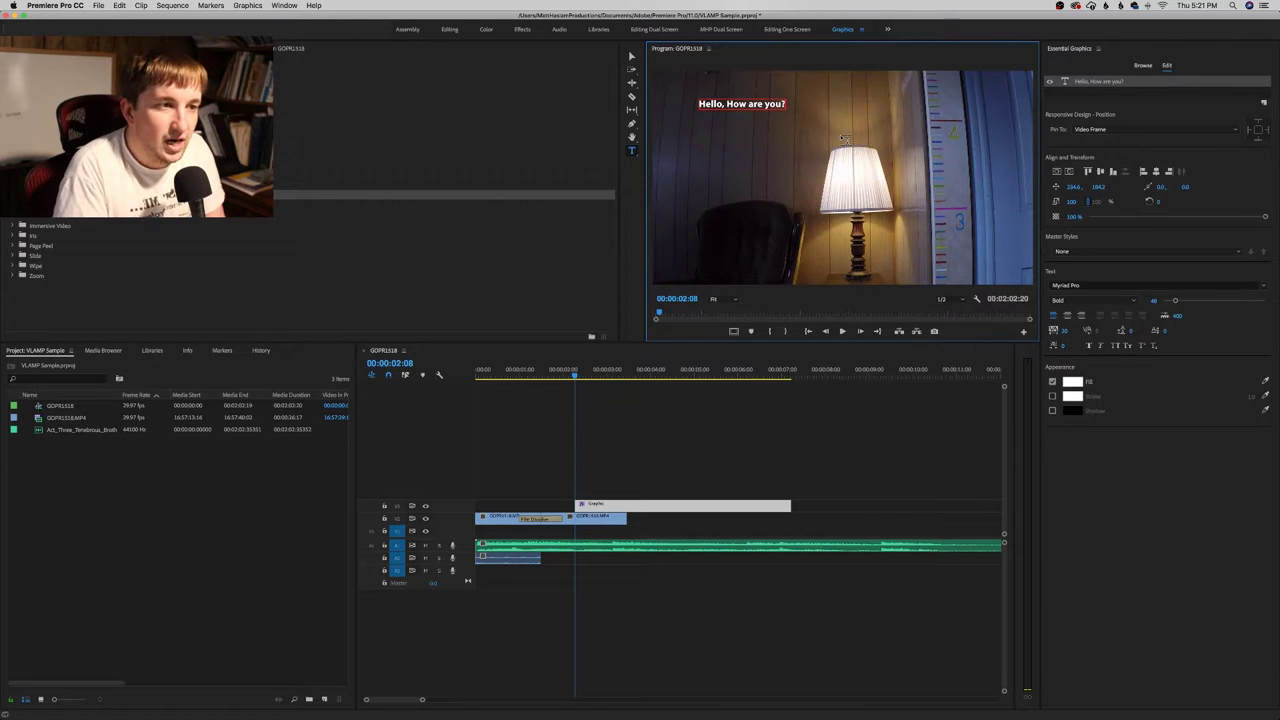
key(ctrl+a)
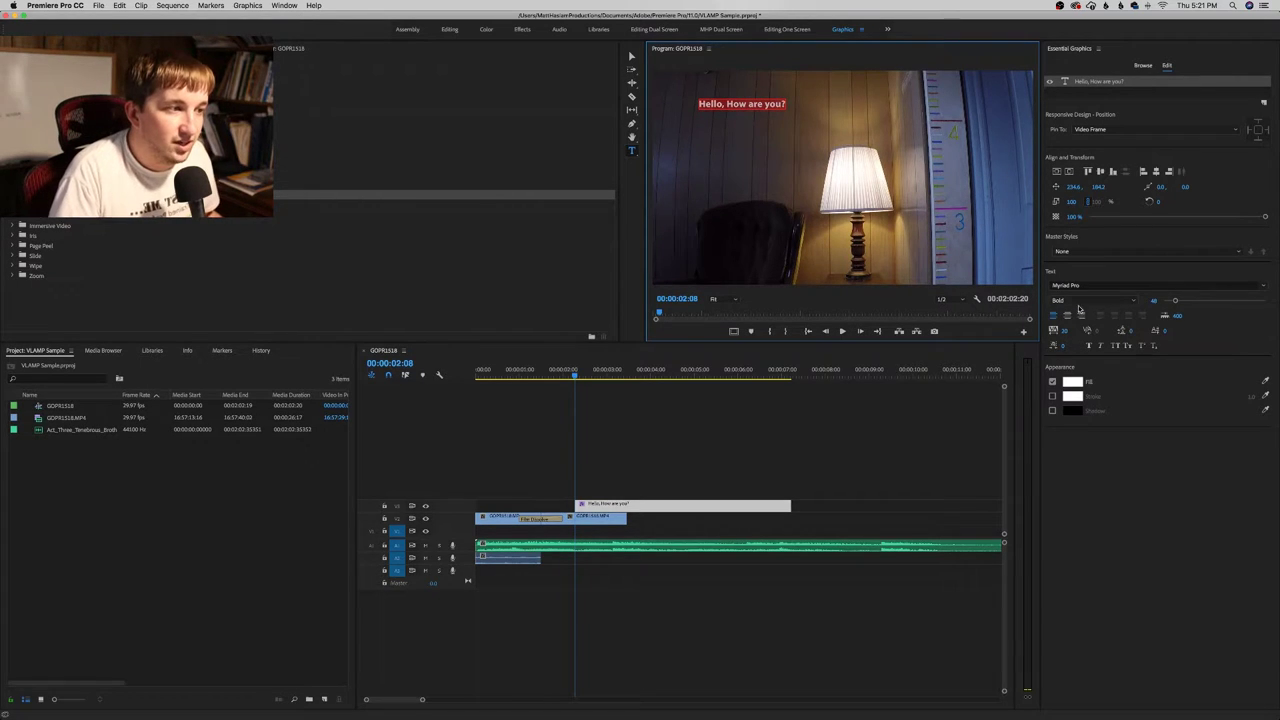
drag(1148, 302, 1146, 304)
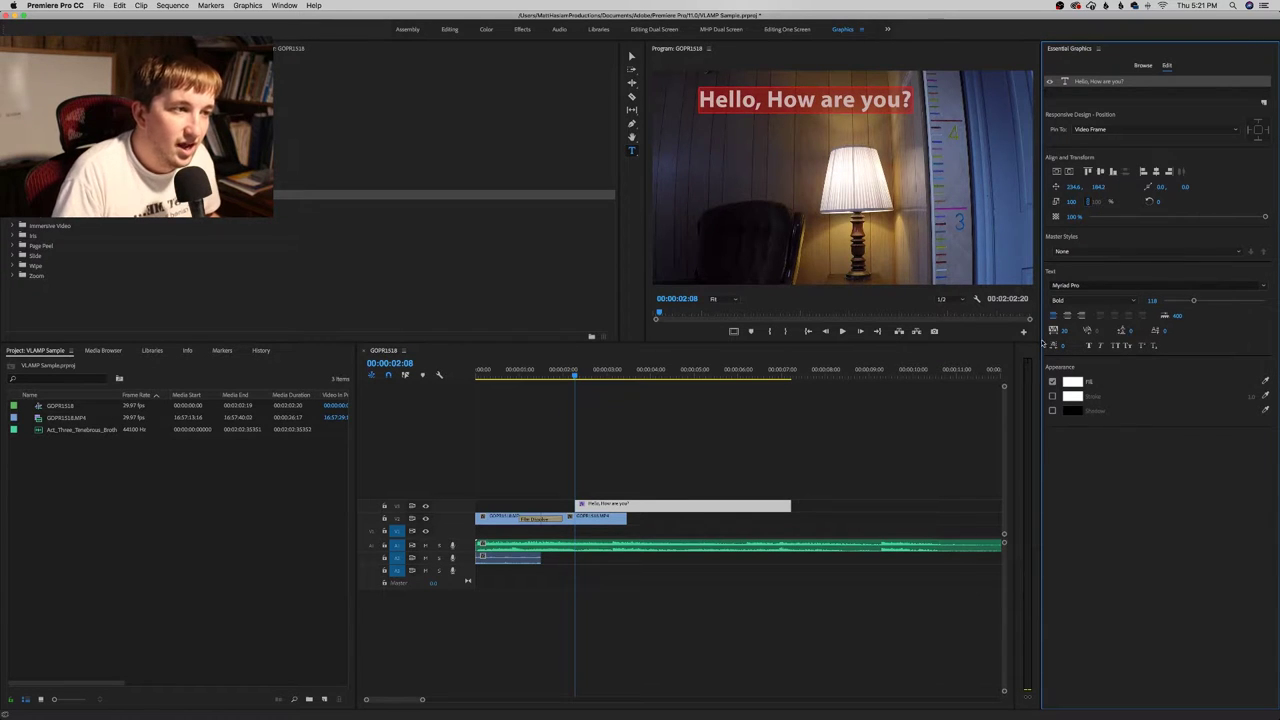
drag(1098, 187, 1131, 187)
click(634, 449)
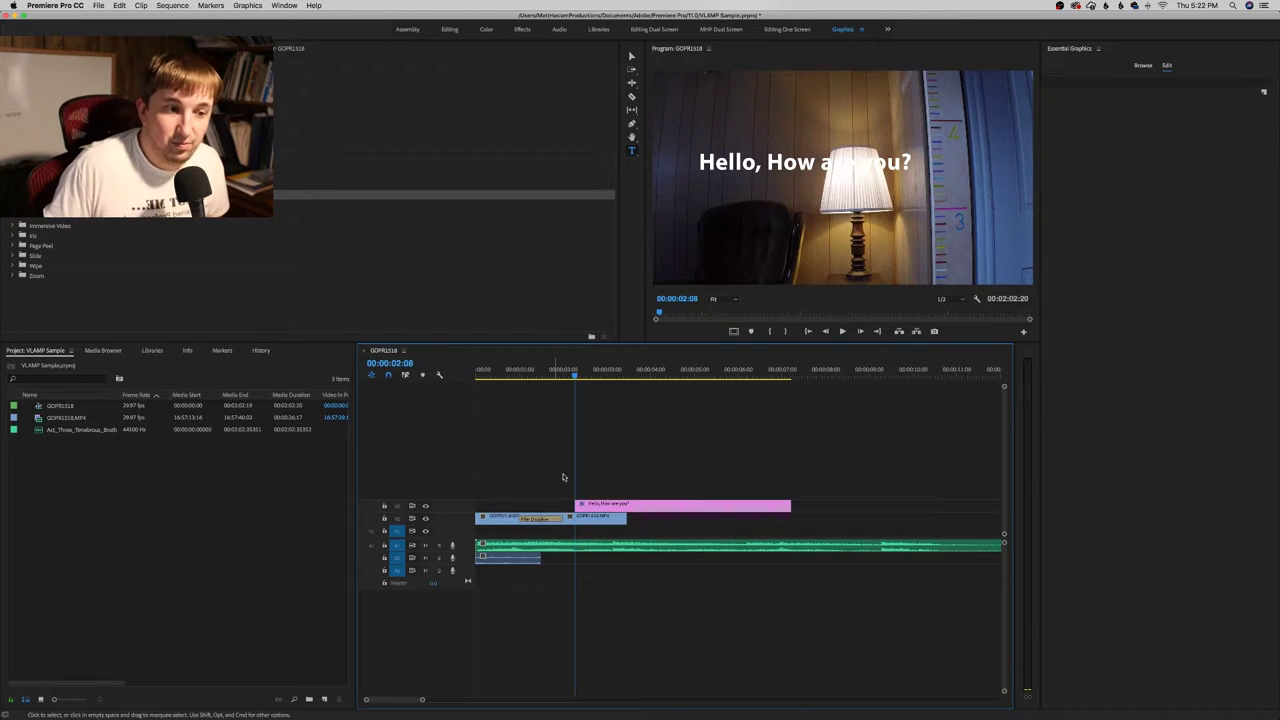
Keyframe the title's Position near its end and slide it off the left edge of the frame
click(648, 505)
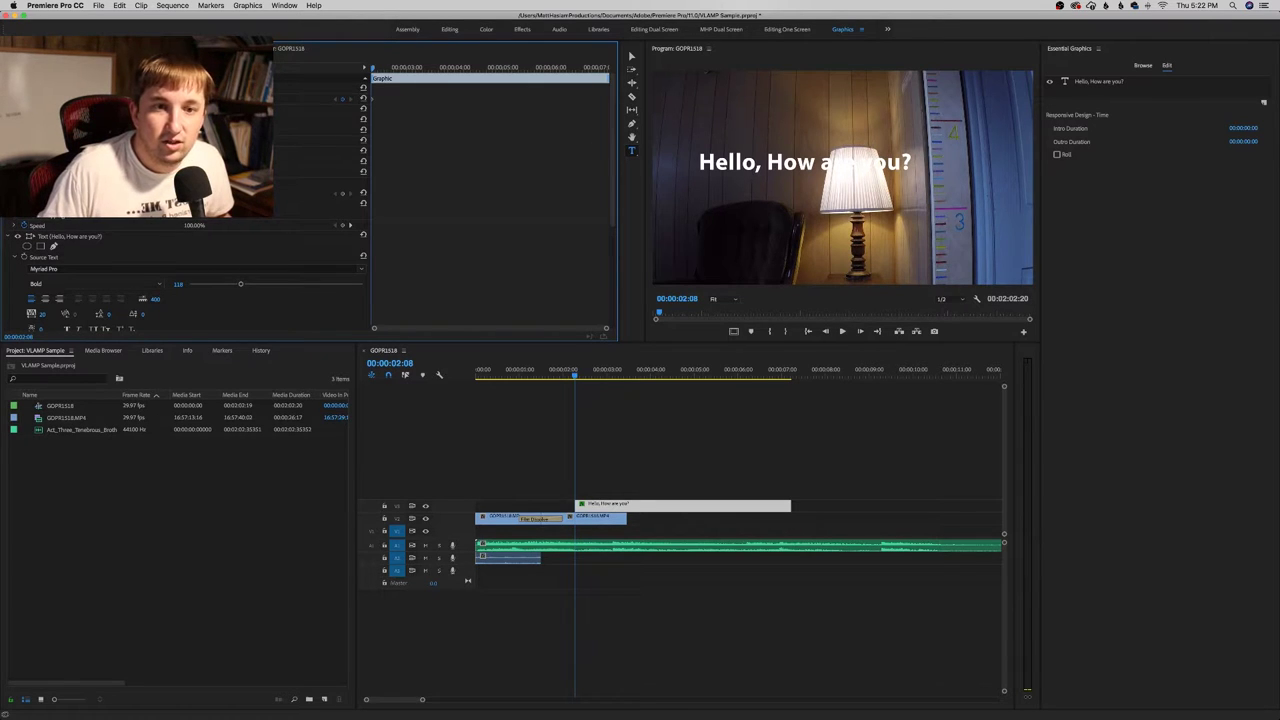
key(Right)
key(Right)
key(Right)
key(Right)
key(Right)
key(Right)
key(Right)
key(Right)
key(Right)
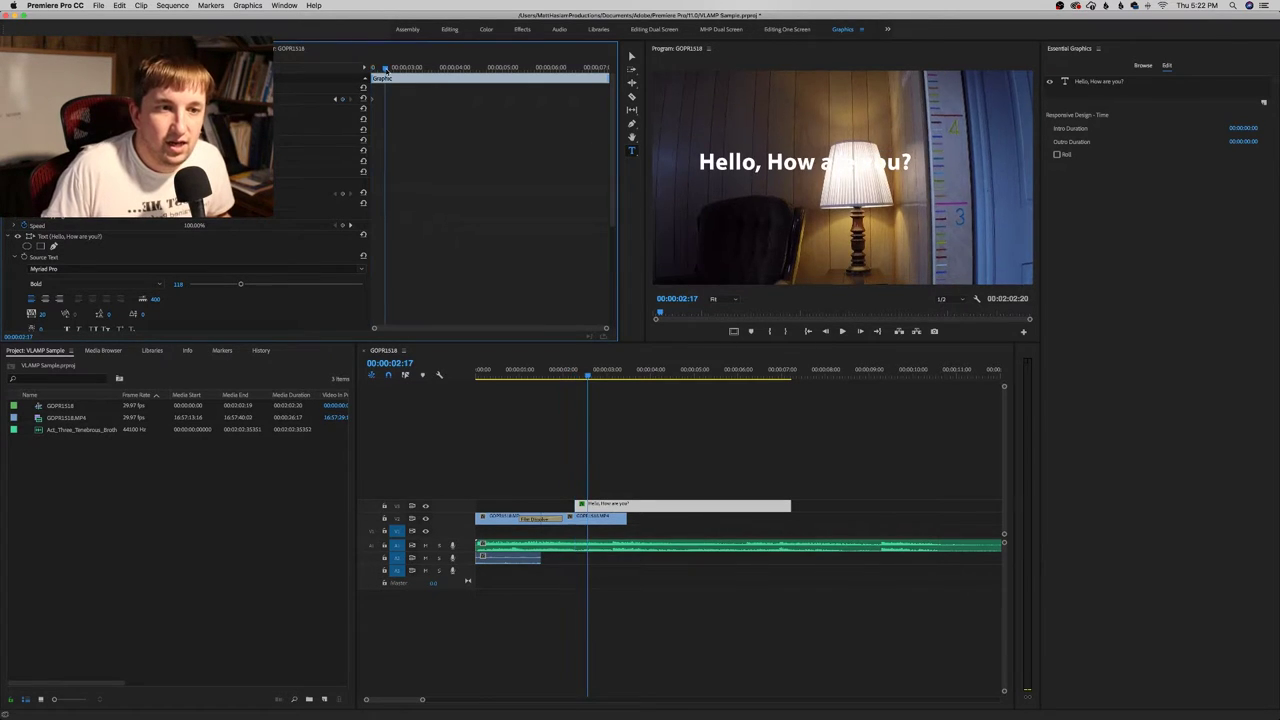
click(338, 100)
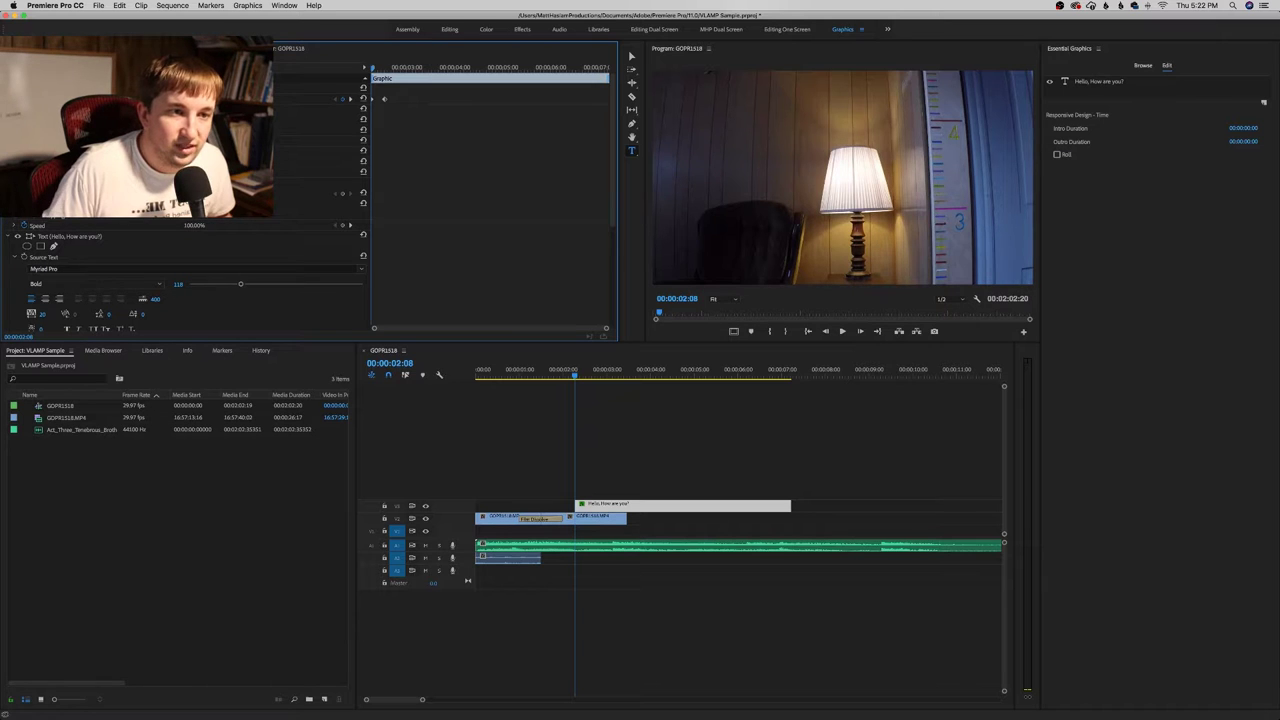
key(space)
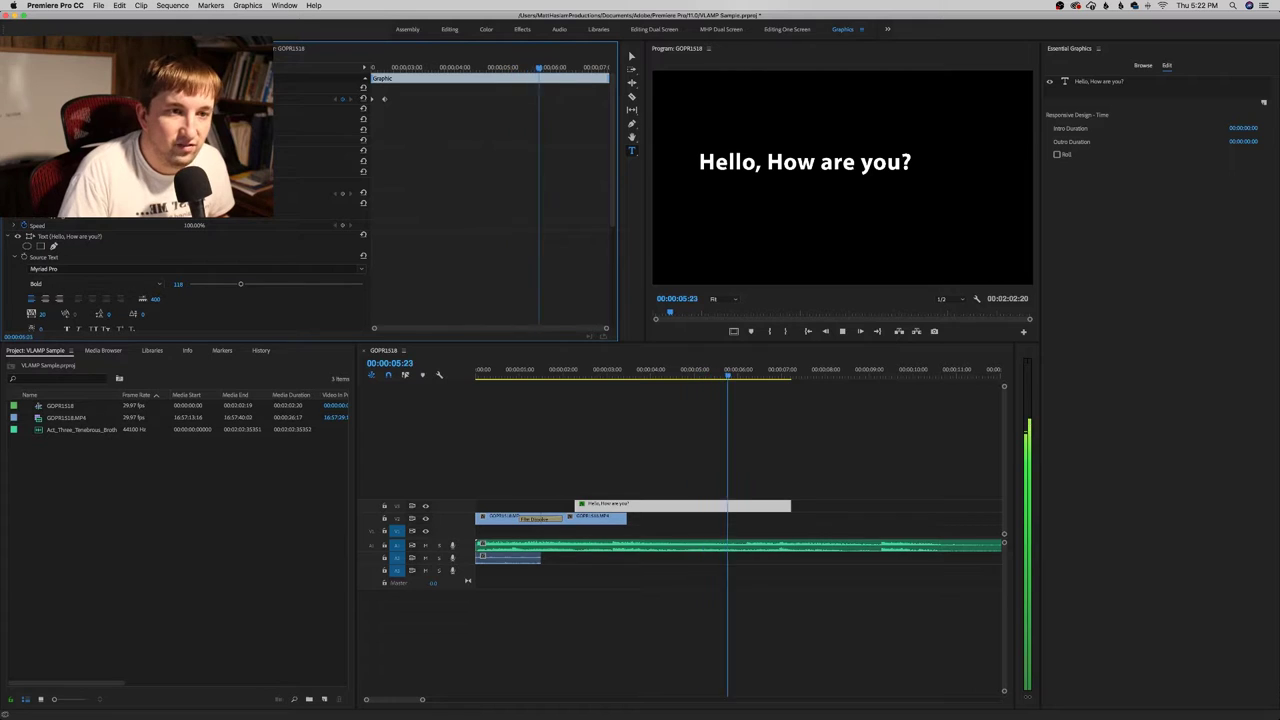
key(space)
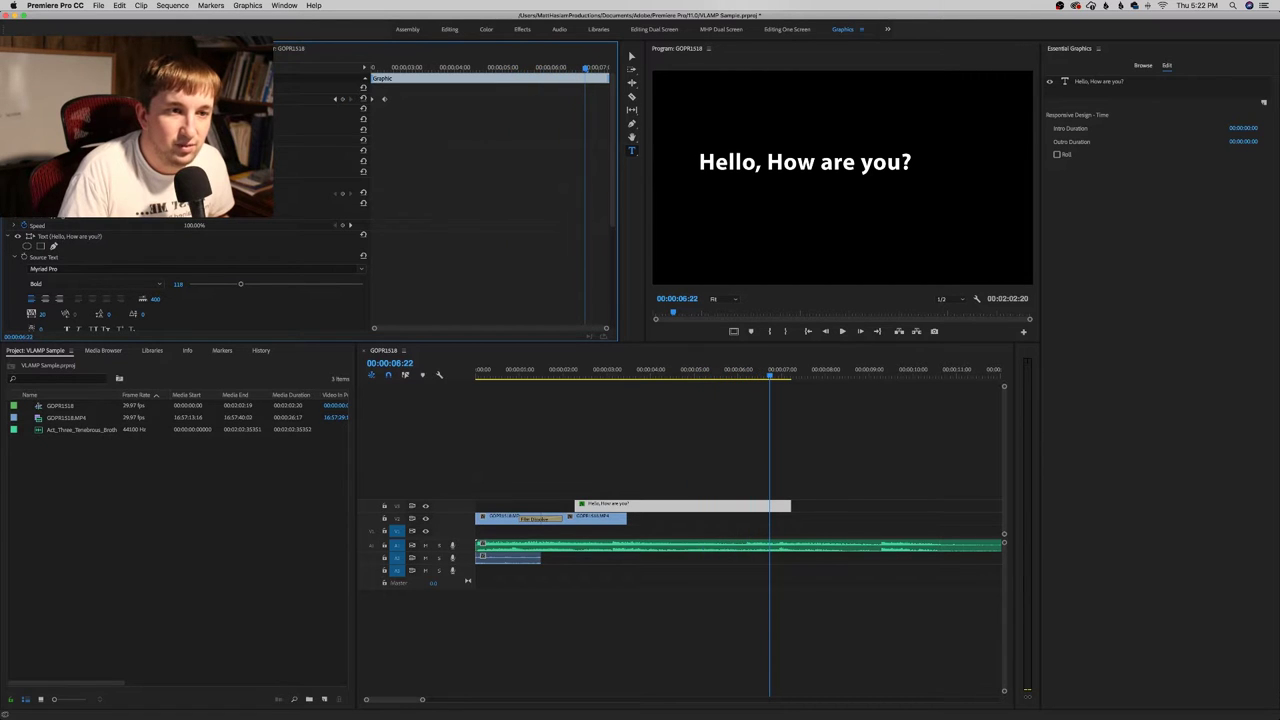
click(341, 99)
key(space)
key(space)
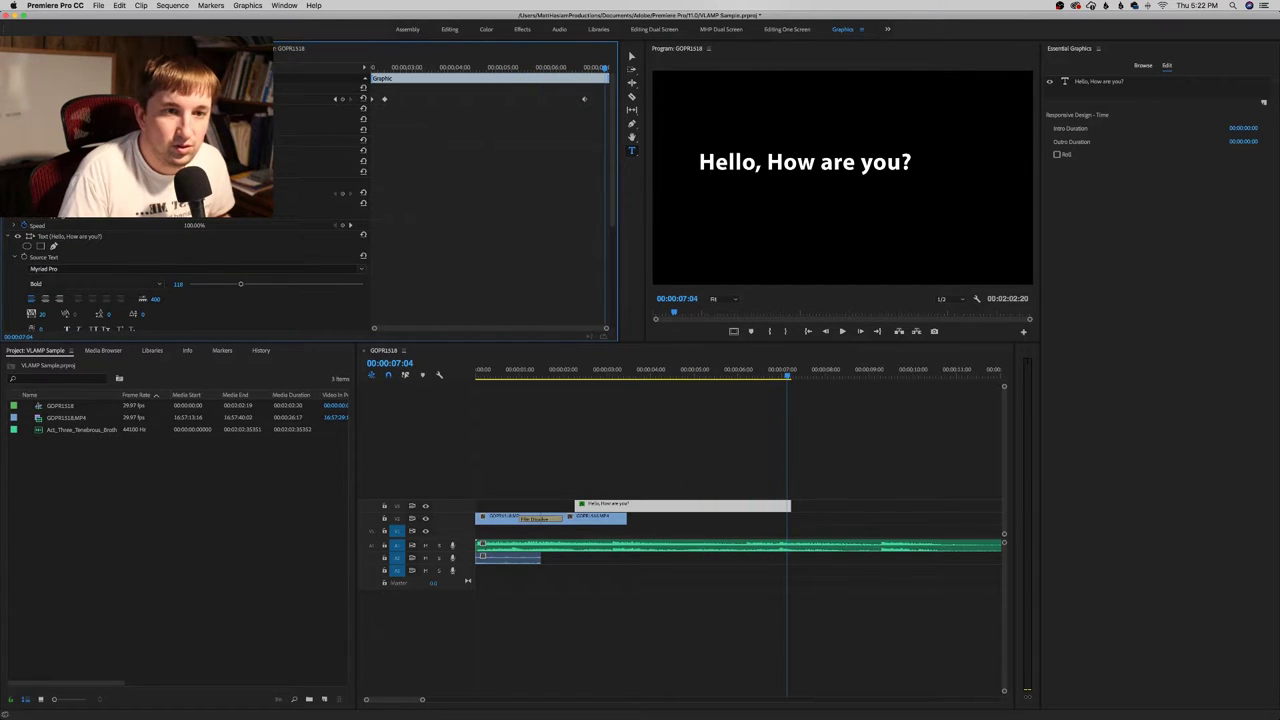
drag(250, 98, 185, 98)
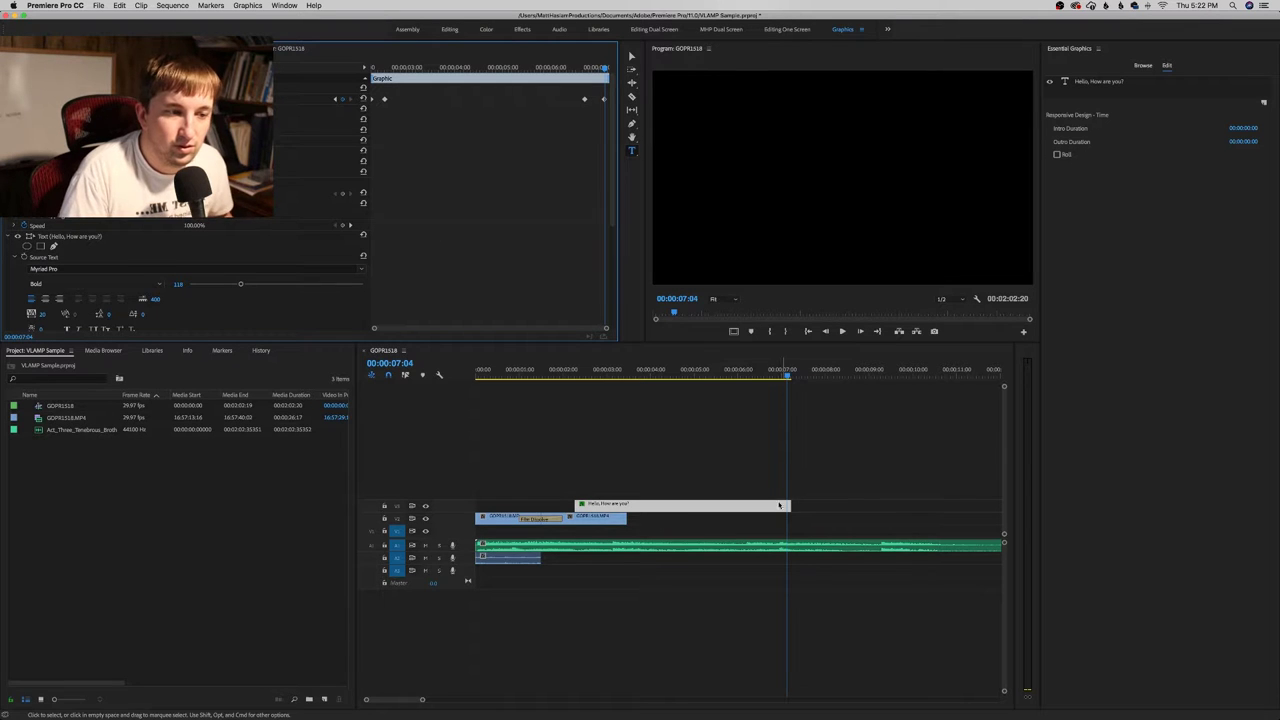
Play back the title's exit animation and mute audio tracks A1 and A2
click(608, 391)
key(Up)
key(space)
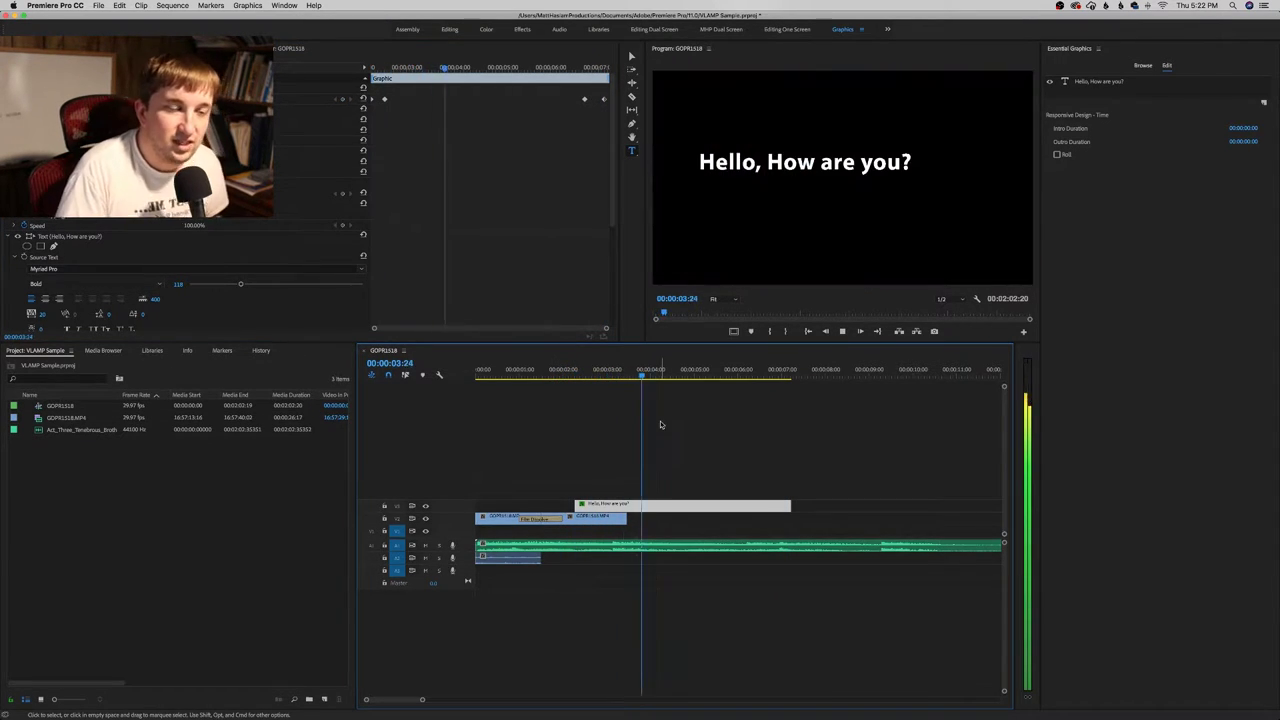
click(425, 546)
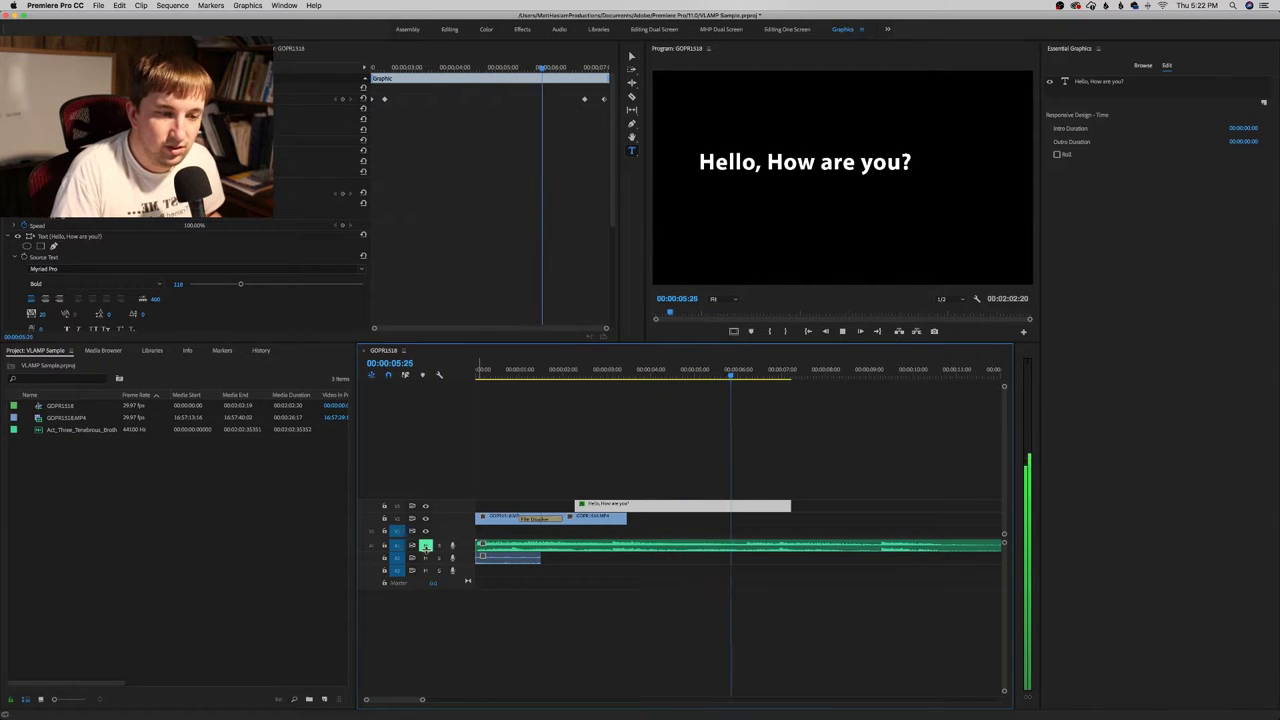
click(425, 557)
key(space)
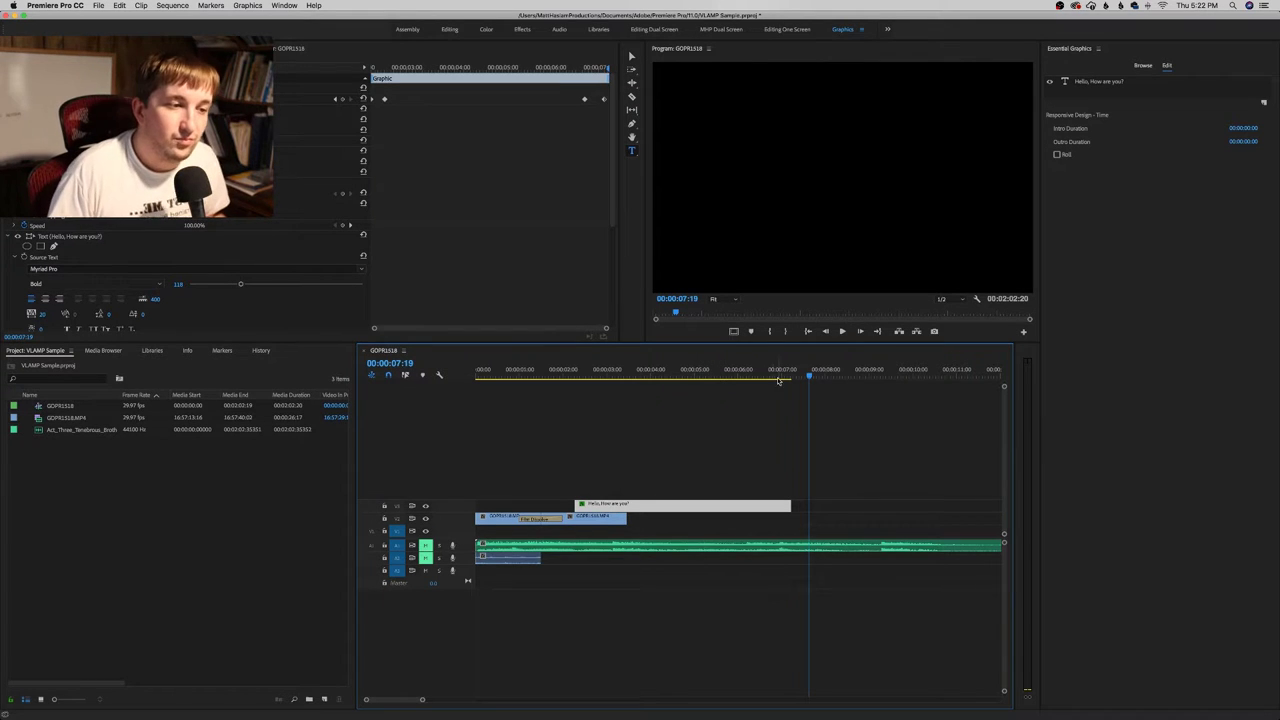
drag(772, 372, 754, 376)
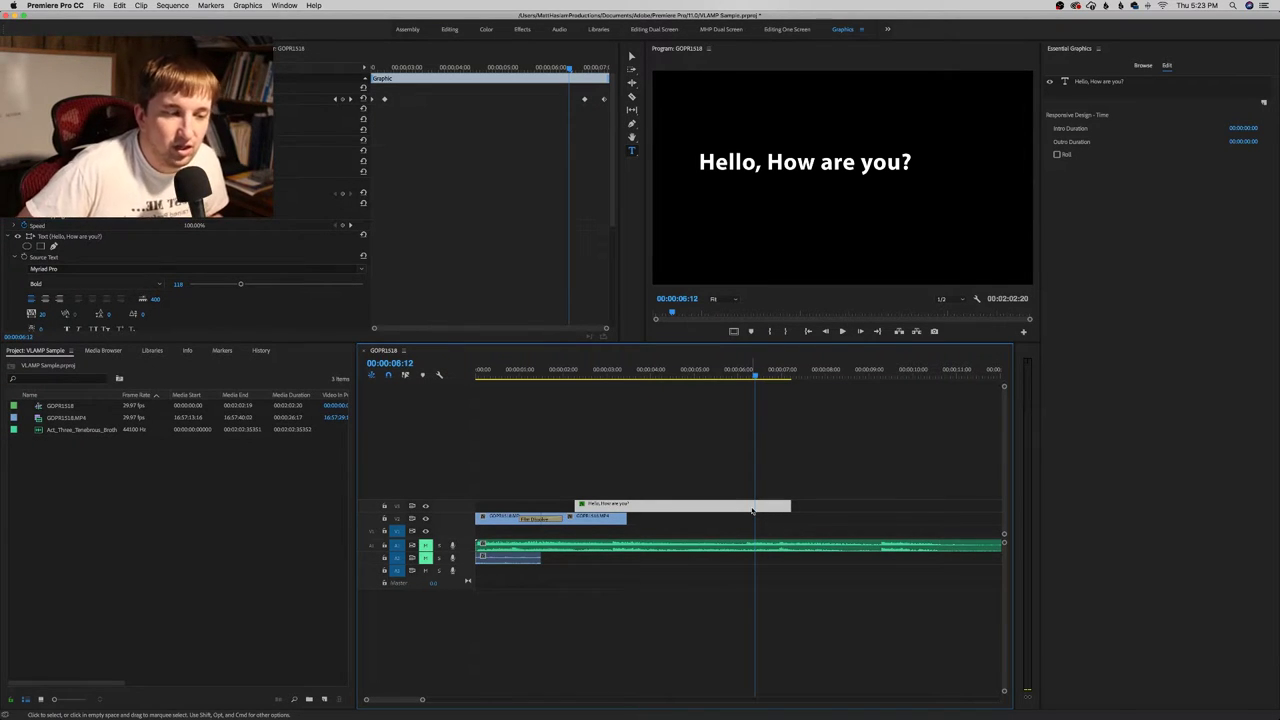
right_click(752, 511)
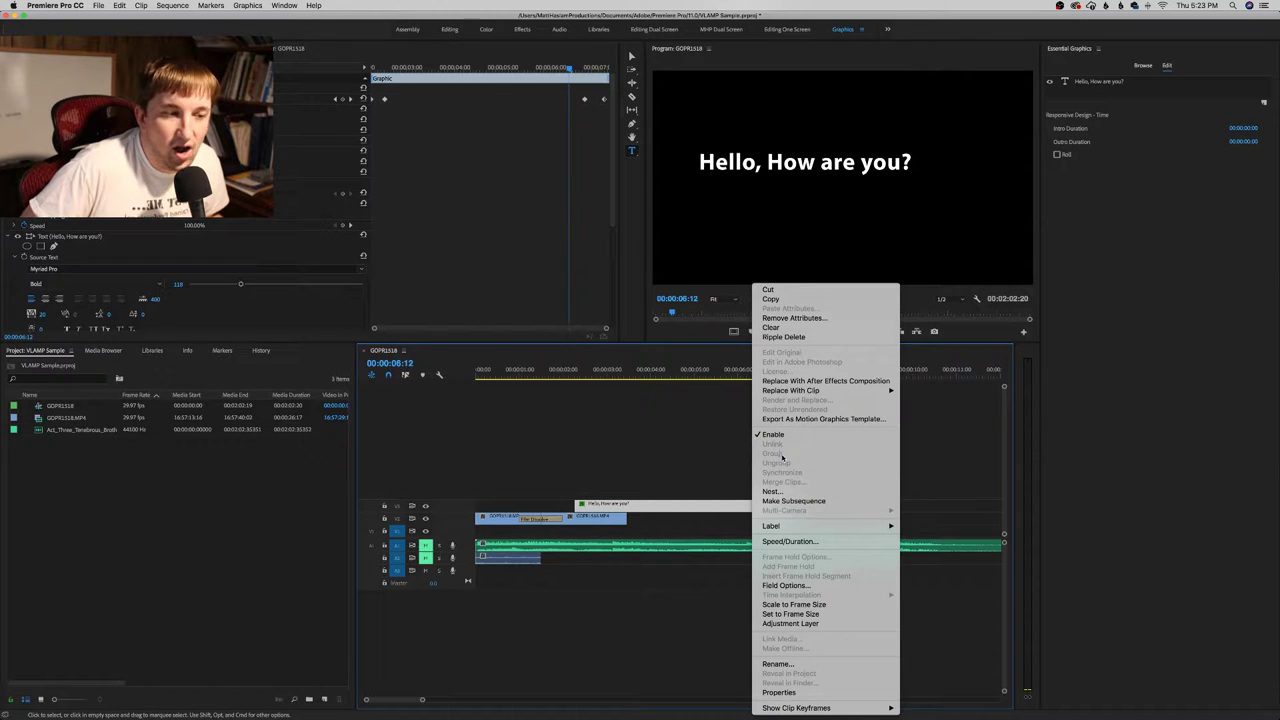
Paste a copy of the title after the first and retype it to introduce the presenter by name
click(710, 492)
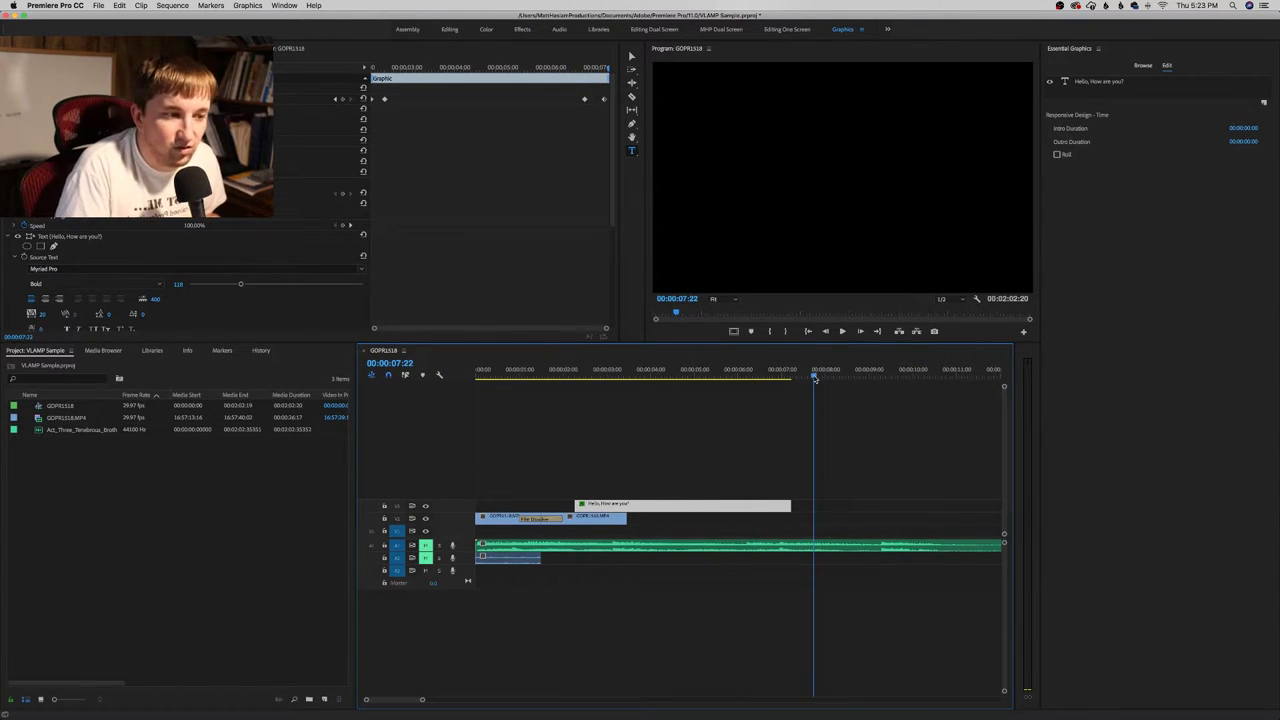
key(super+v)
click(609, 372)
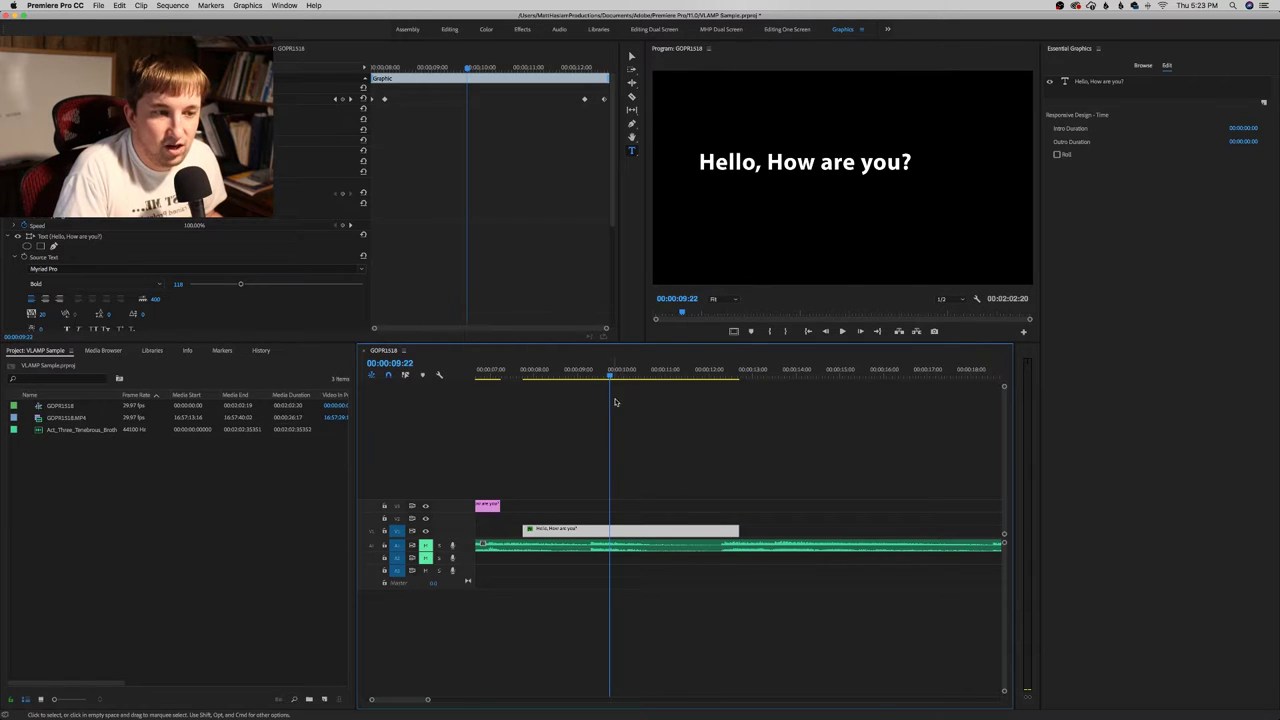
click(771, 166)
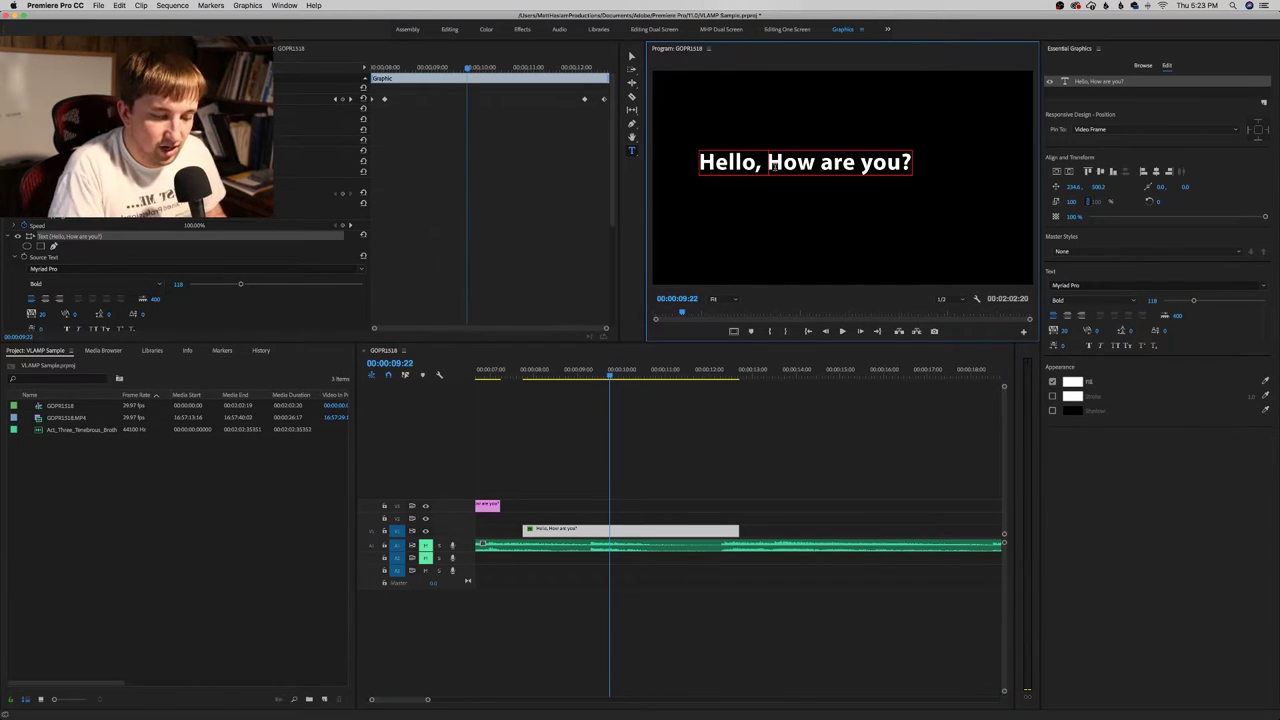
key(super+a)
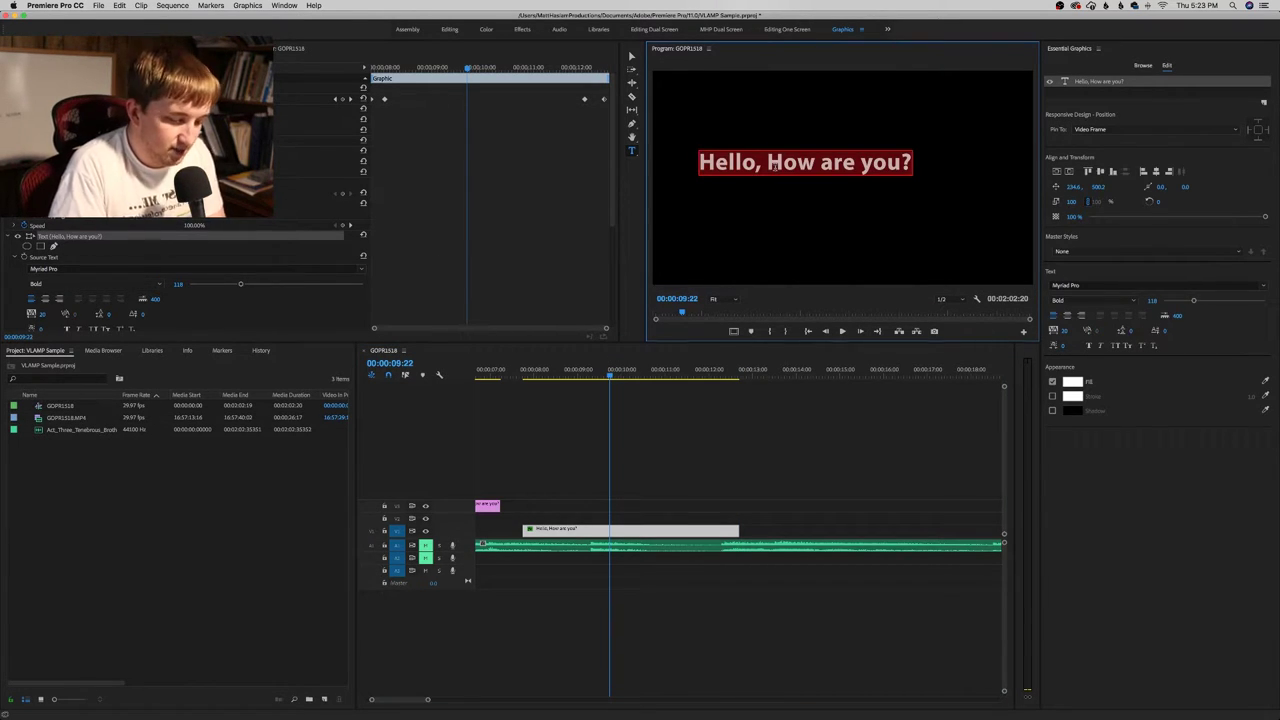
text(My n)
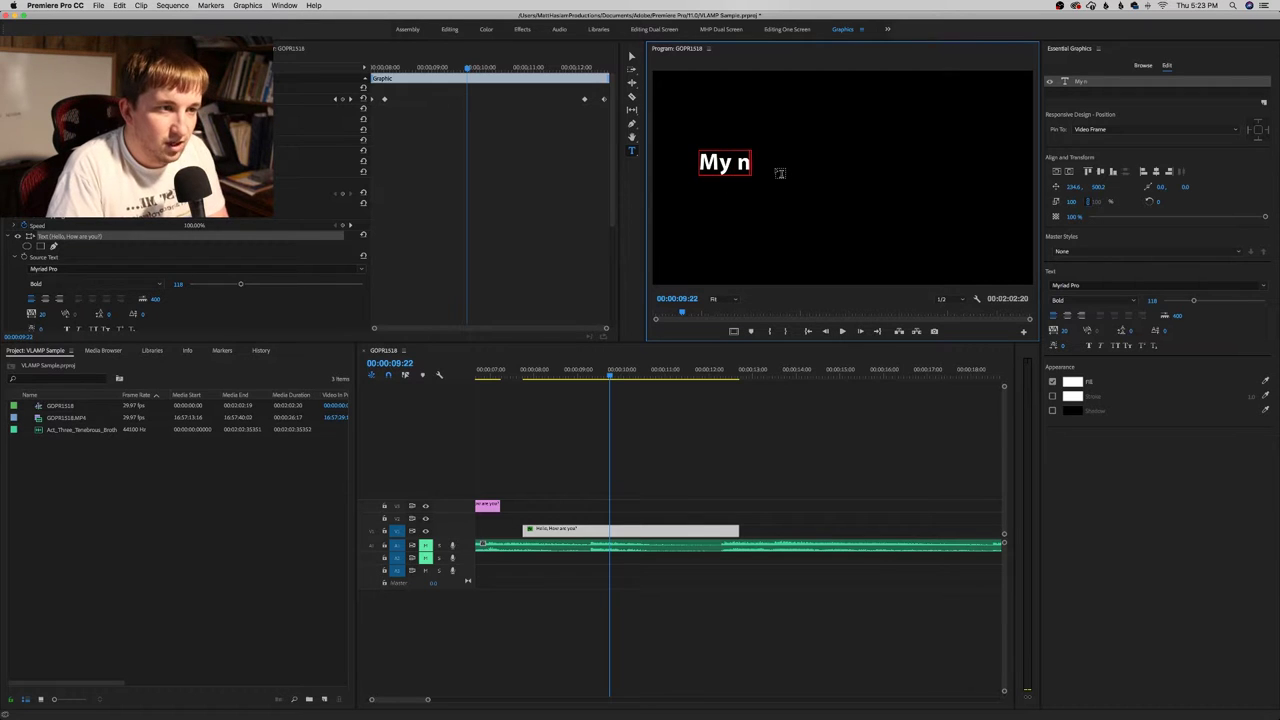
text(ame is Matt)
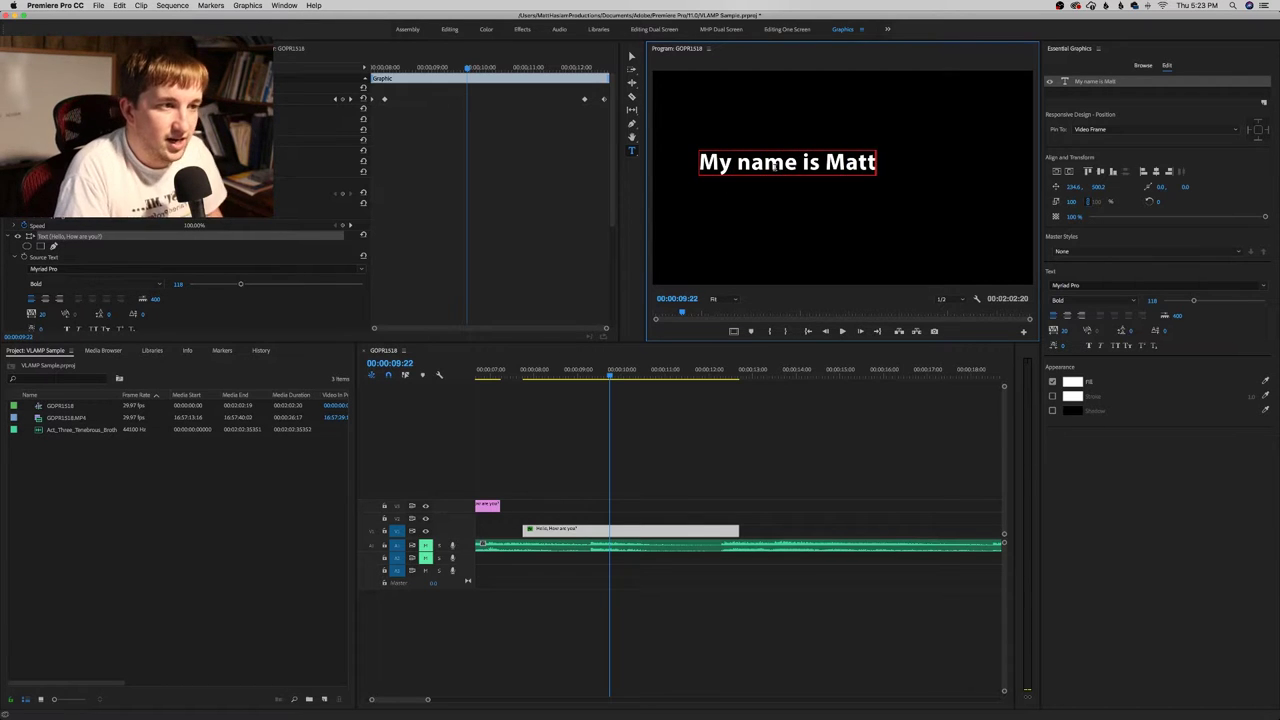
text(.)
click(745, 420)
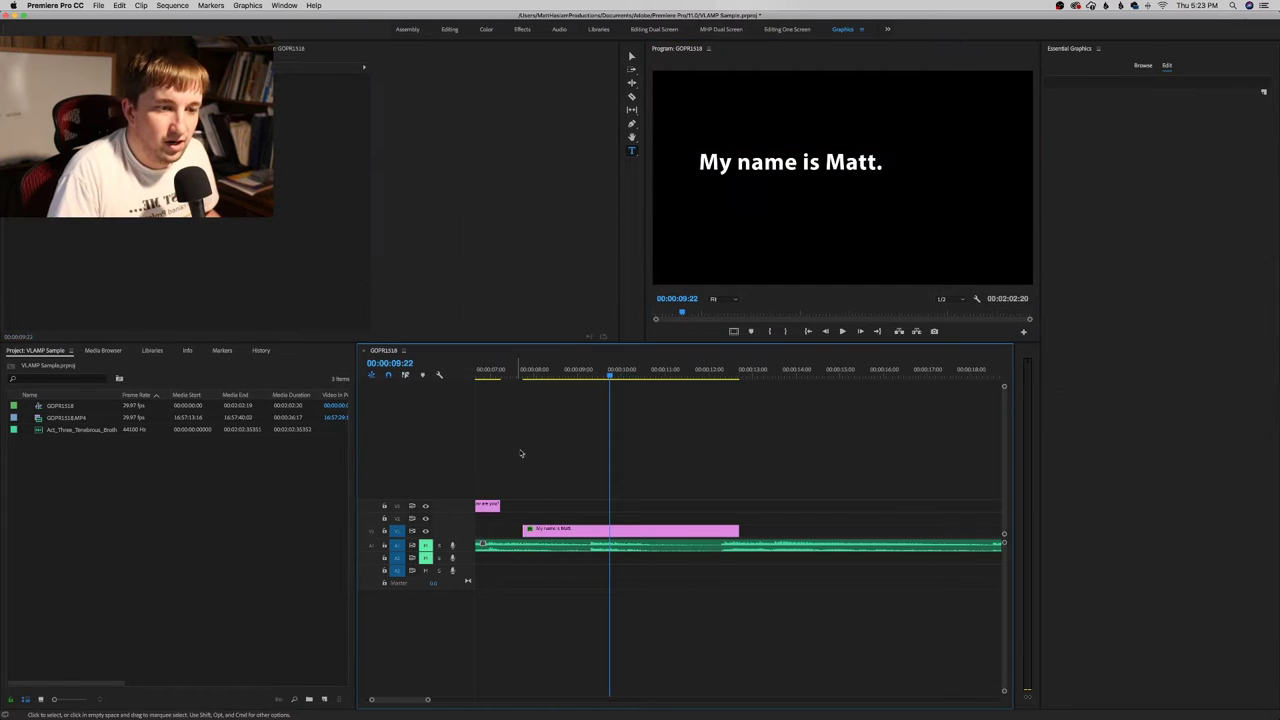
Scrub between the first and second titles to preview them
drag(407, 702, 402, 702)
click(725, 373)
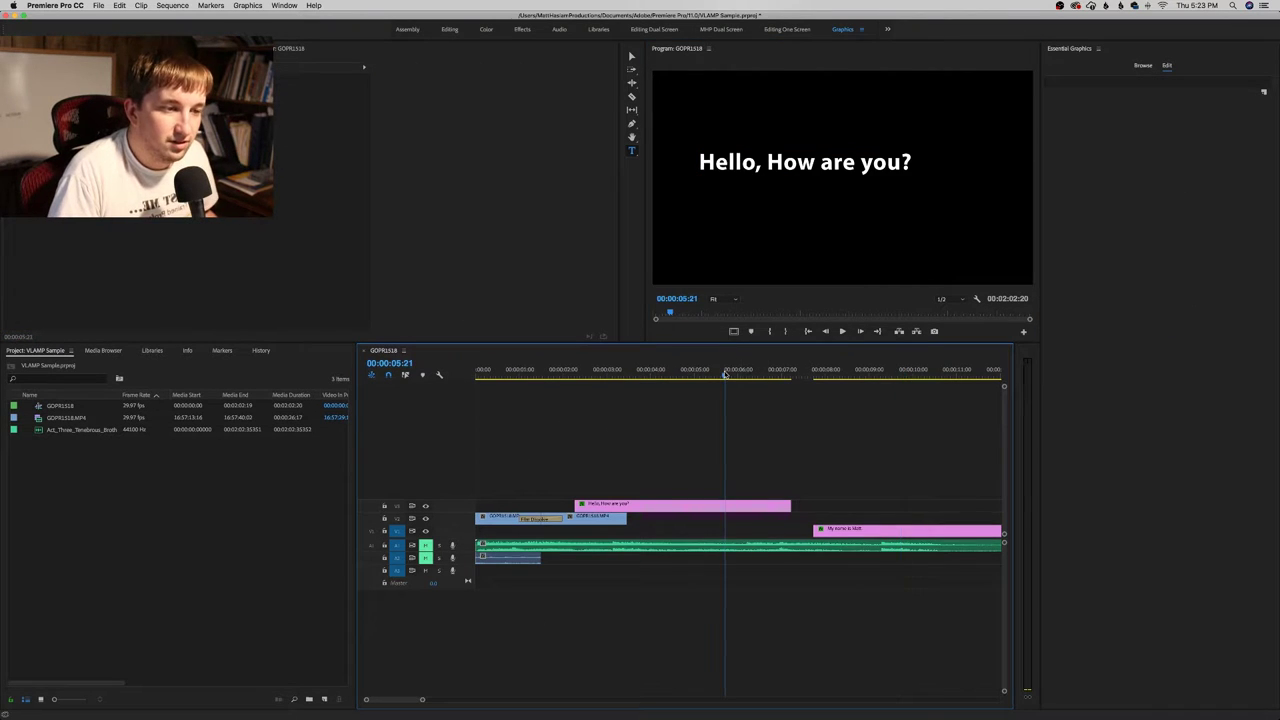
drag(725, 373, 831, 383)
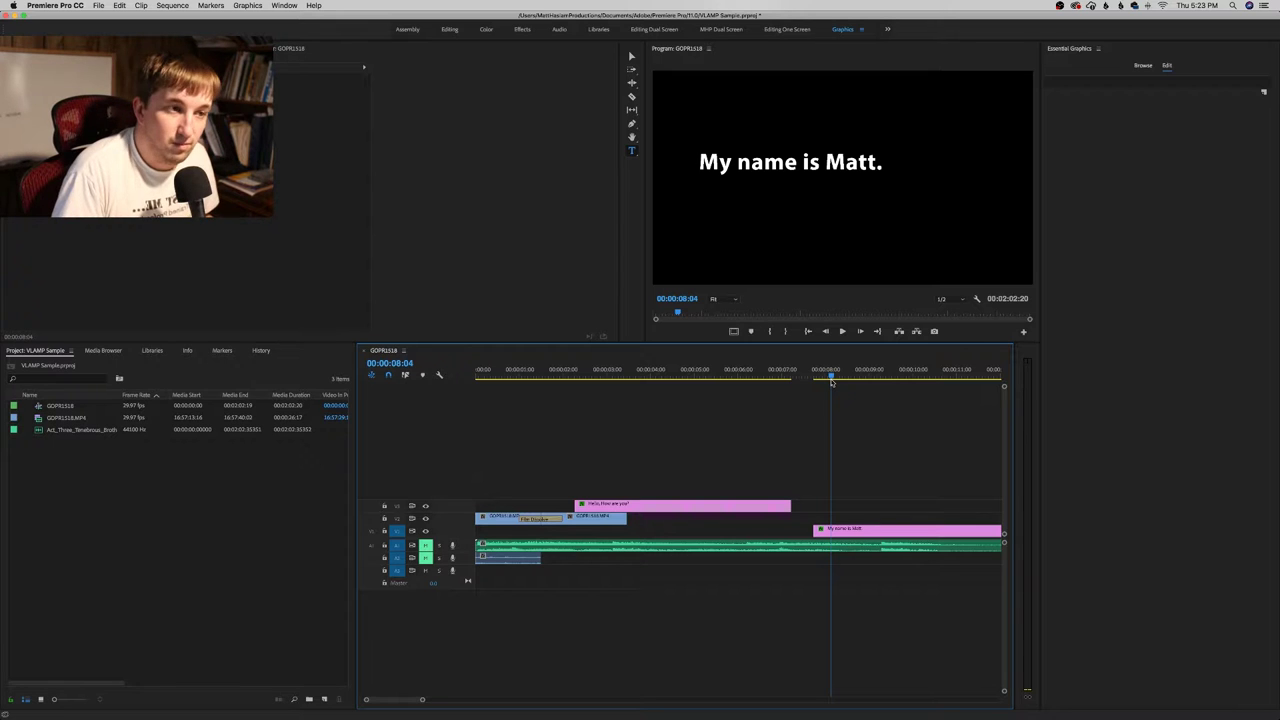
drag(831, 383, 738, 376)
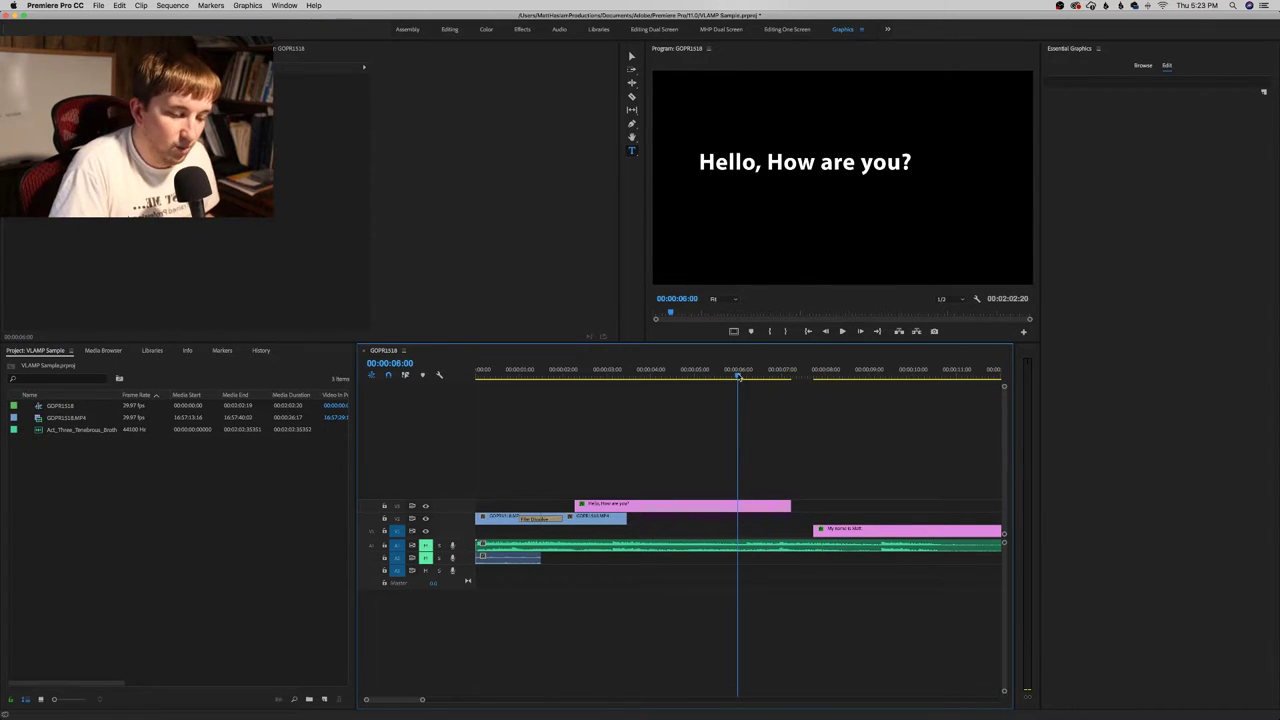
Create legacy title Title 01 with default settings and close its editor
key(super+t)
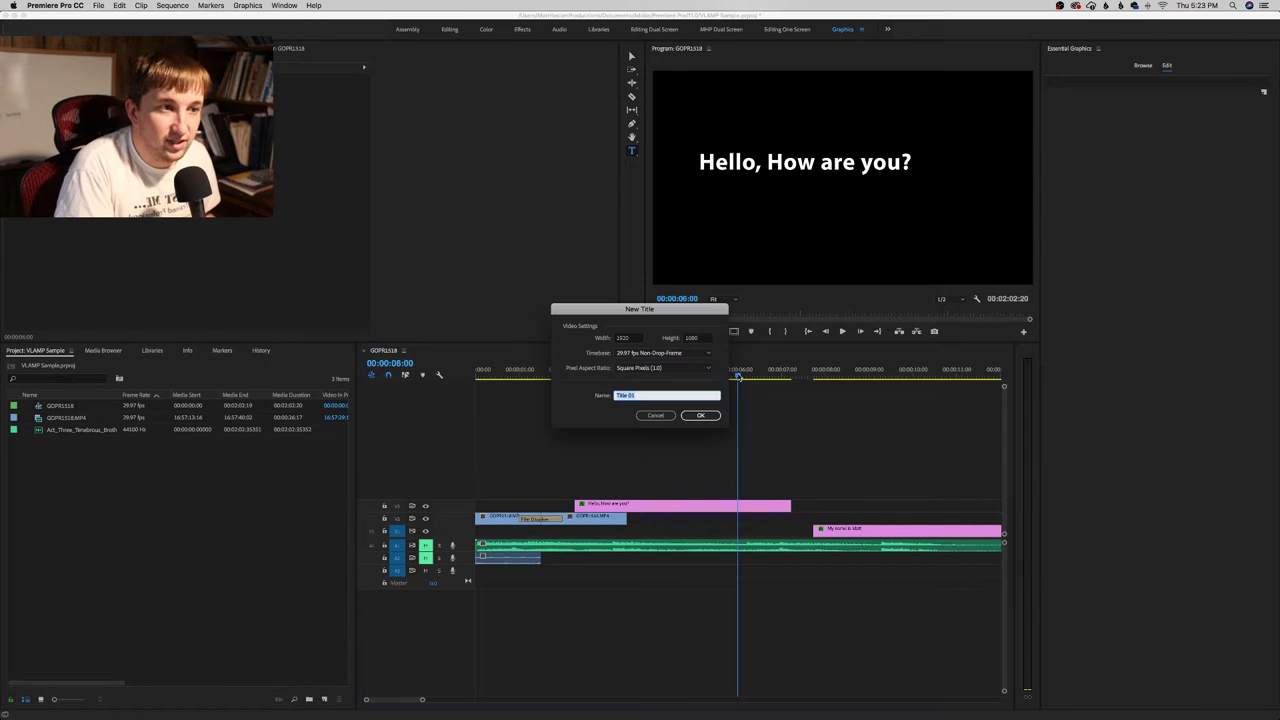
click(710, 416)
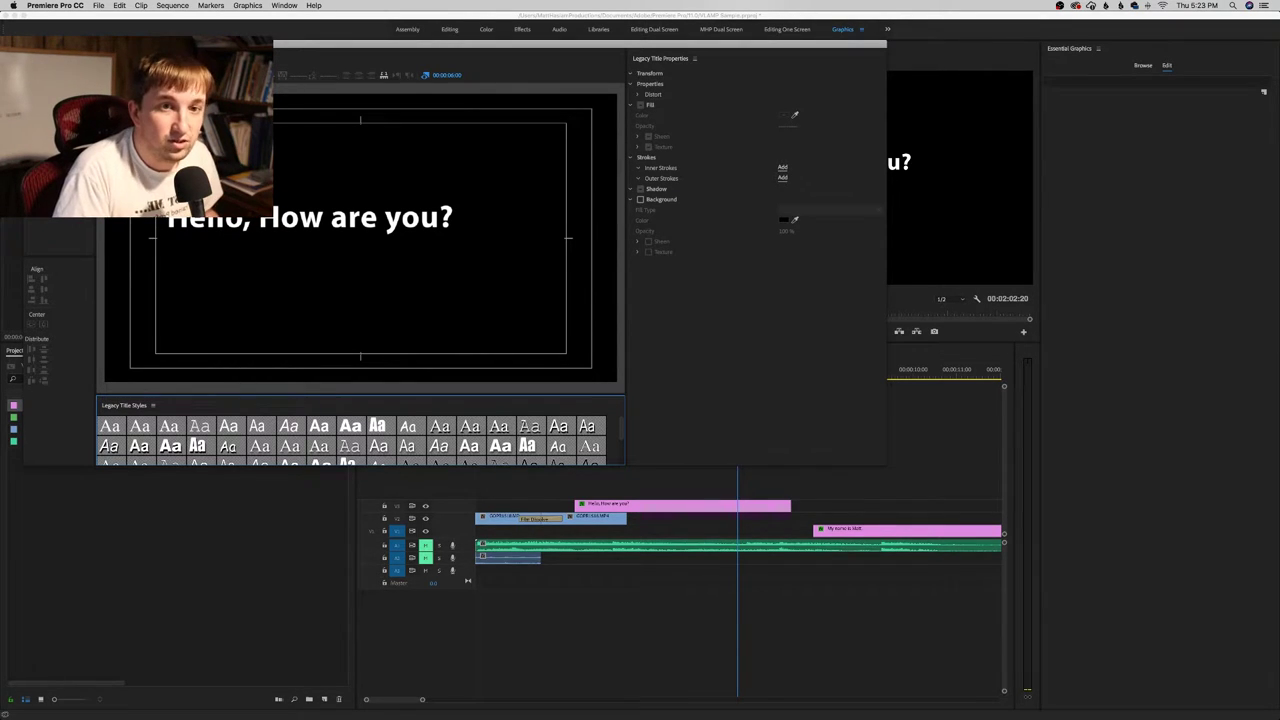
key(super+w)
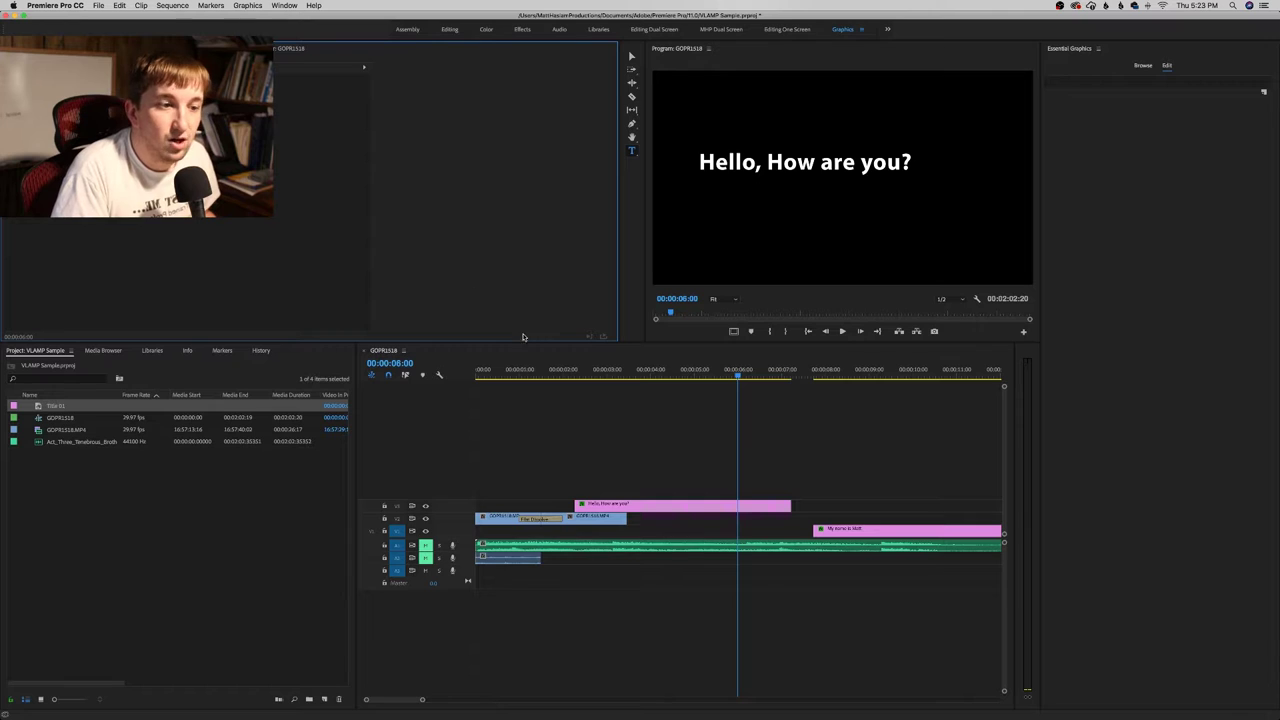
click(745, 371)
drag(745, 371, 851, 385)
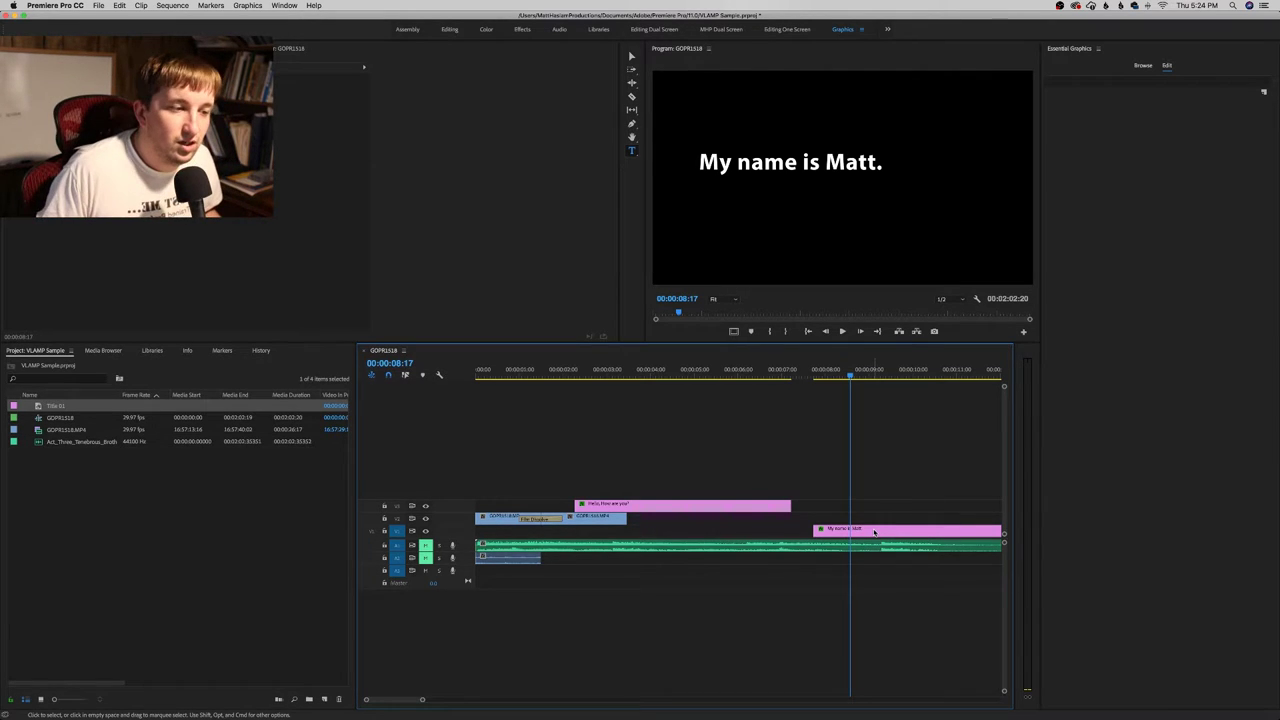
Export the second title as the 'VLAMP Sample' Motion Graphics template to Essential Graphics and browse the templates
right_click(845, 531)
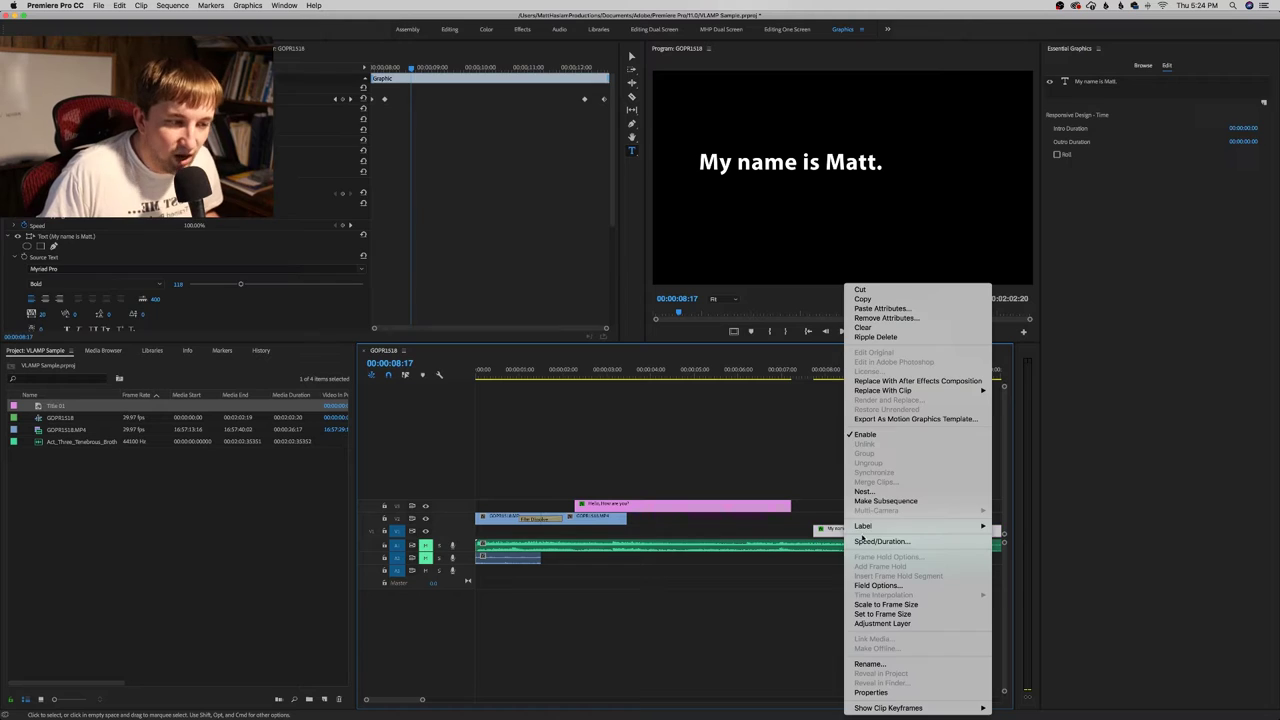
click(884, 419)
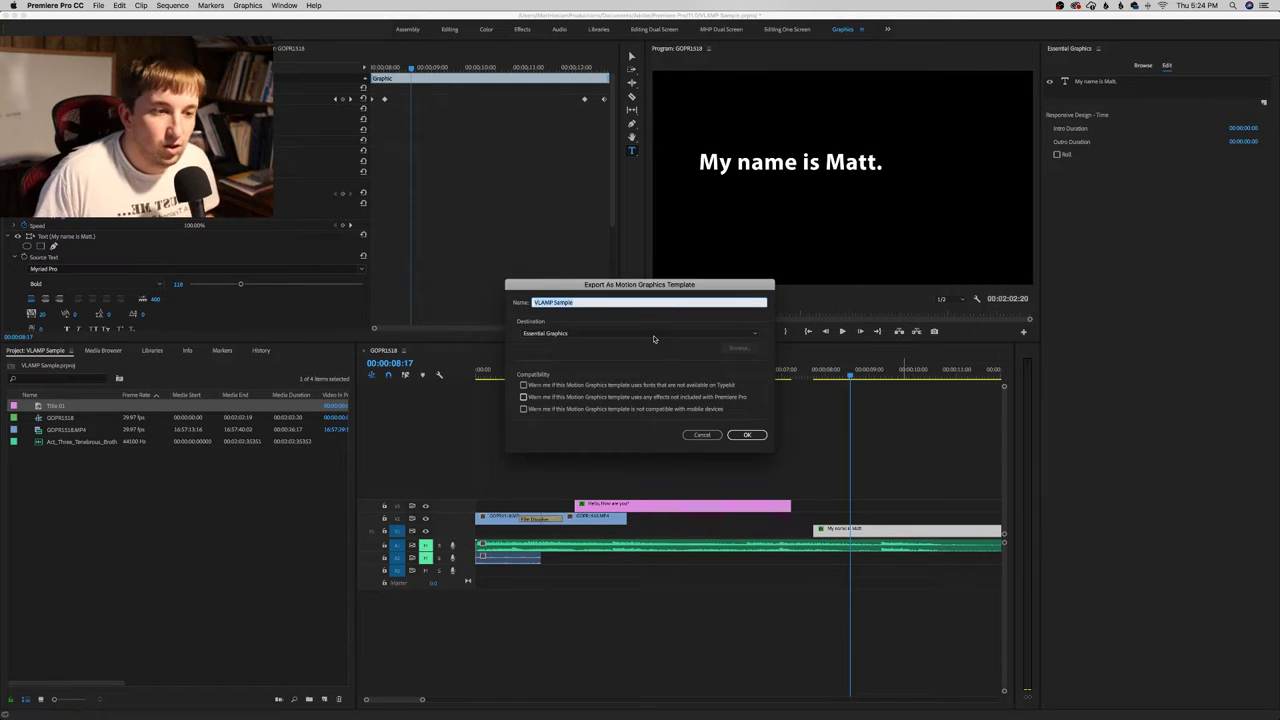
click(581, 333)
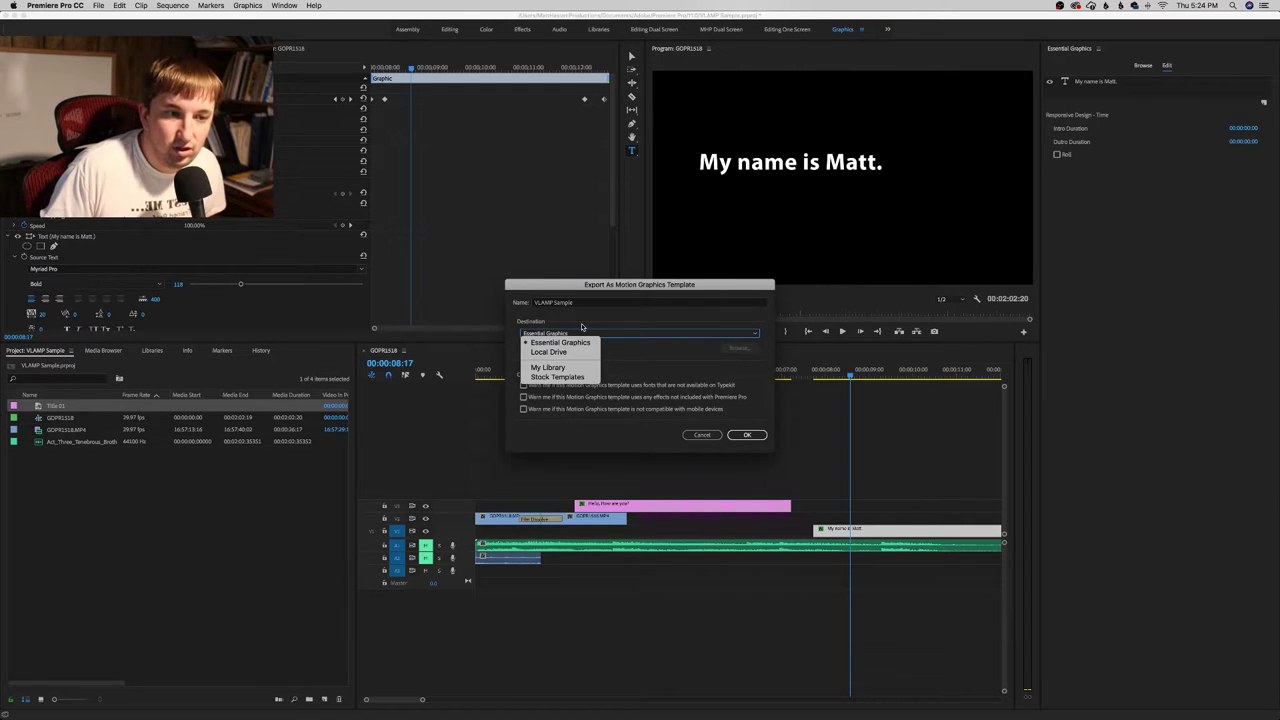
click(560, 342)
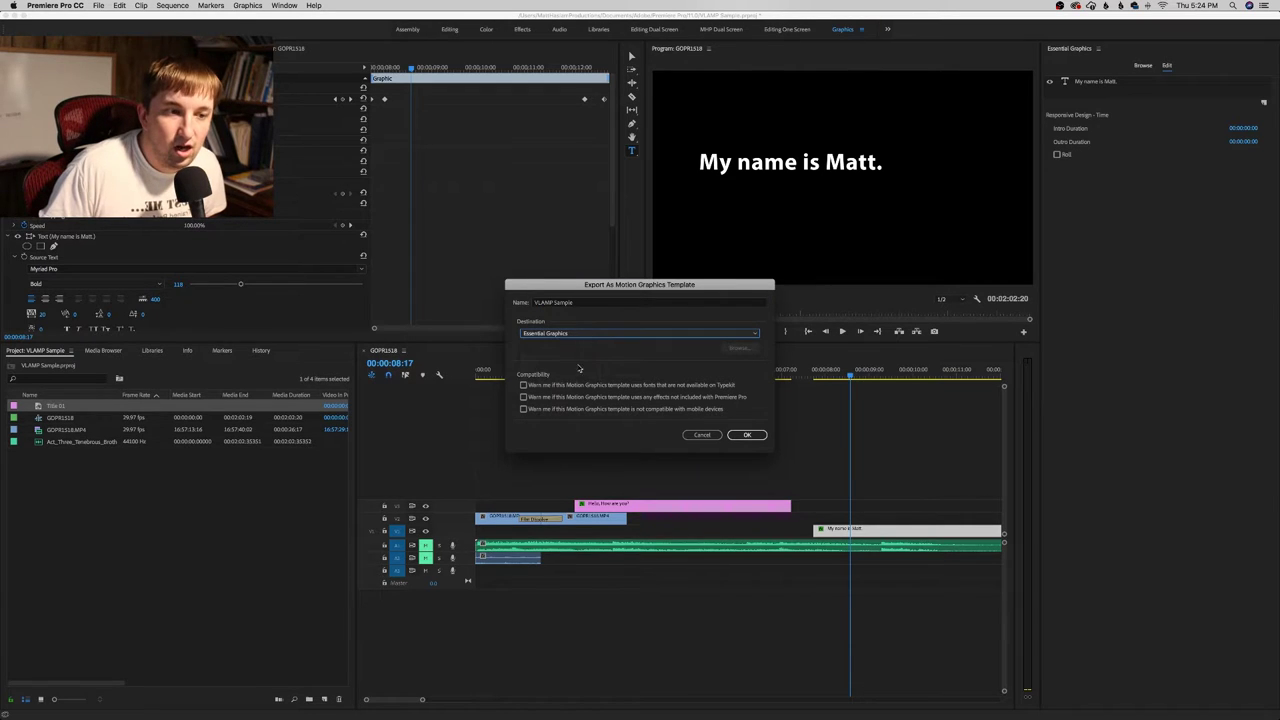
click(740, 436)
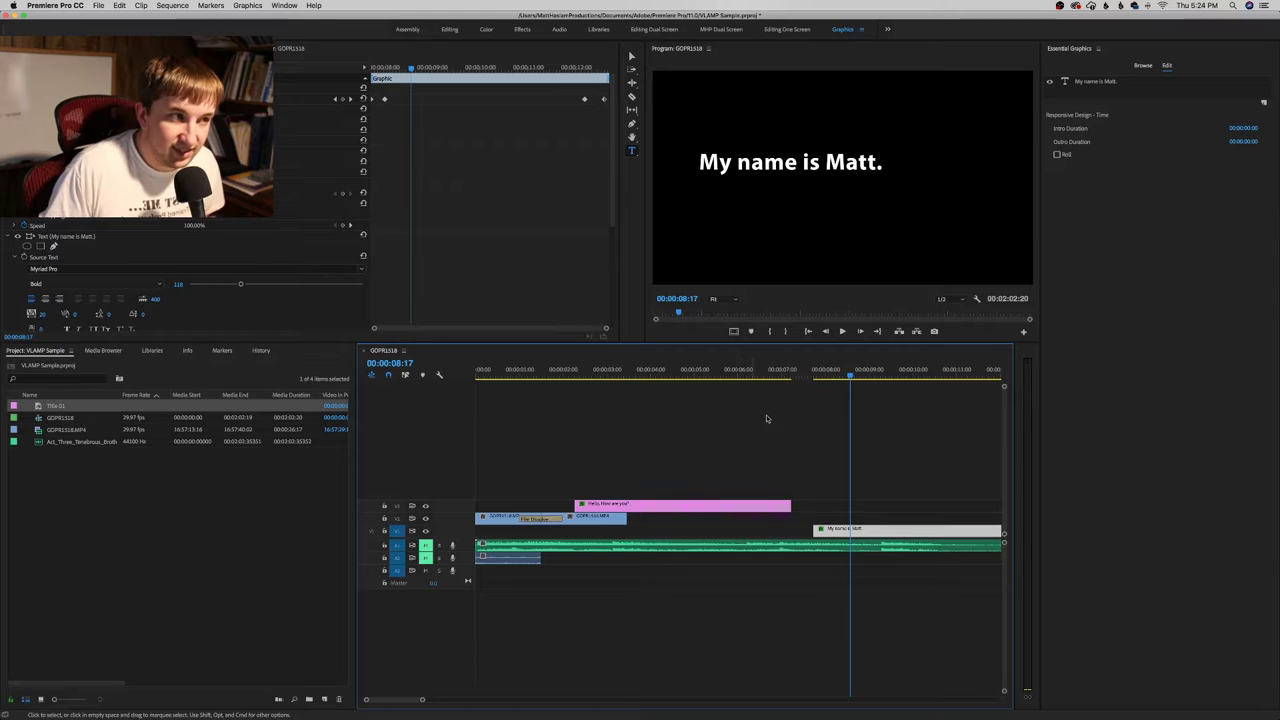
click(1143, 66)
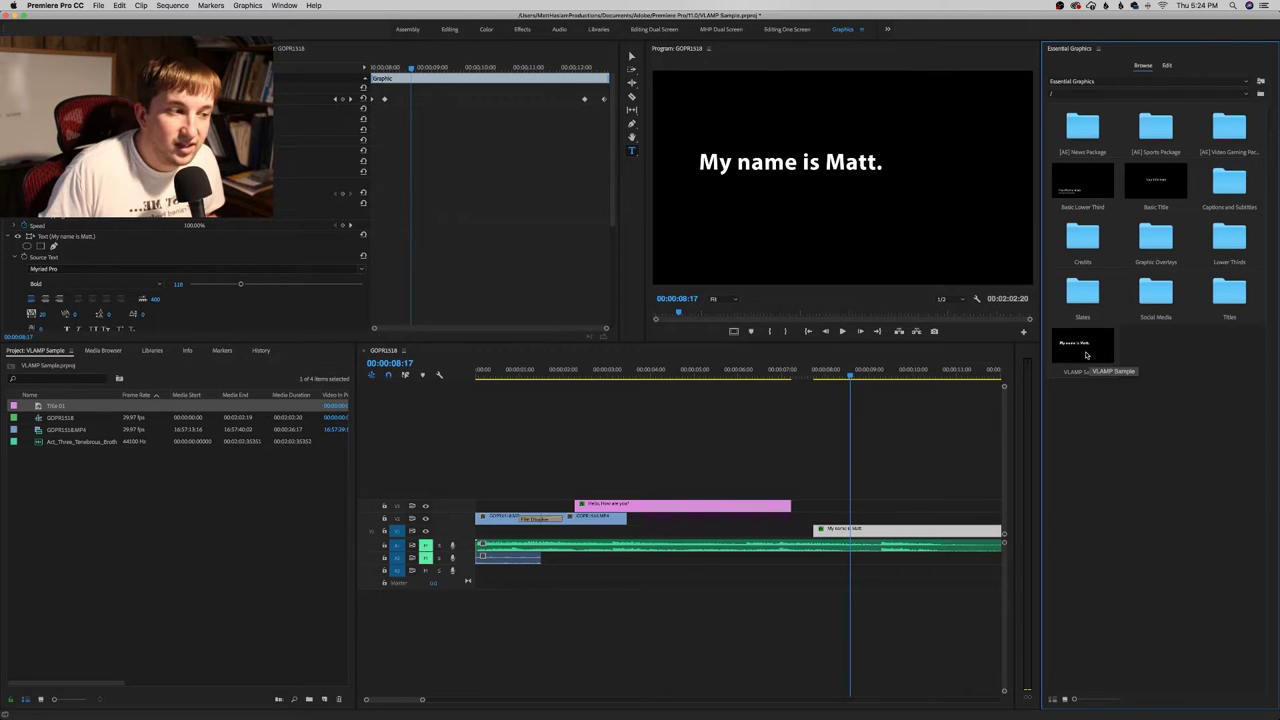
Delete both pink title clips, including 'My name is Matt', from the timeline
click(895, 524)
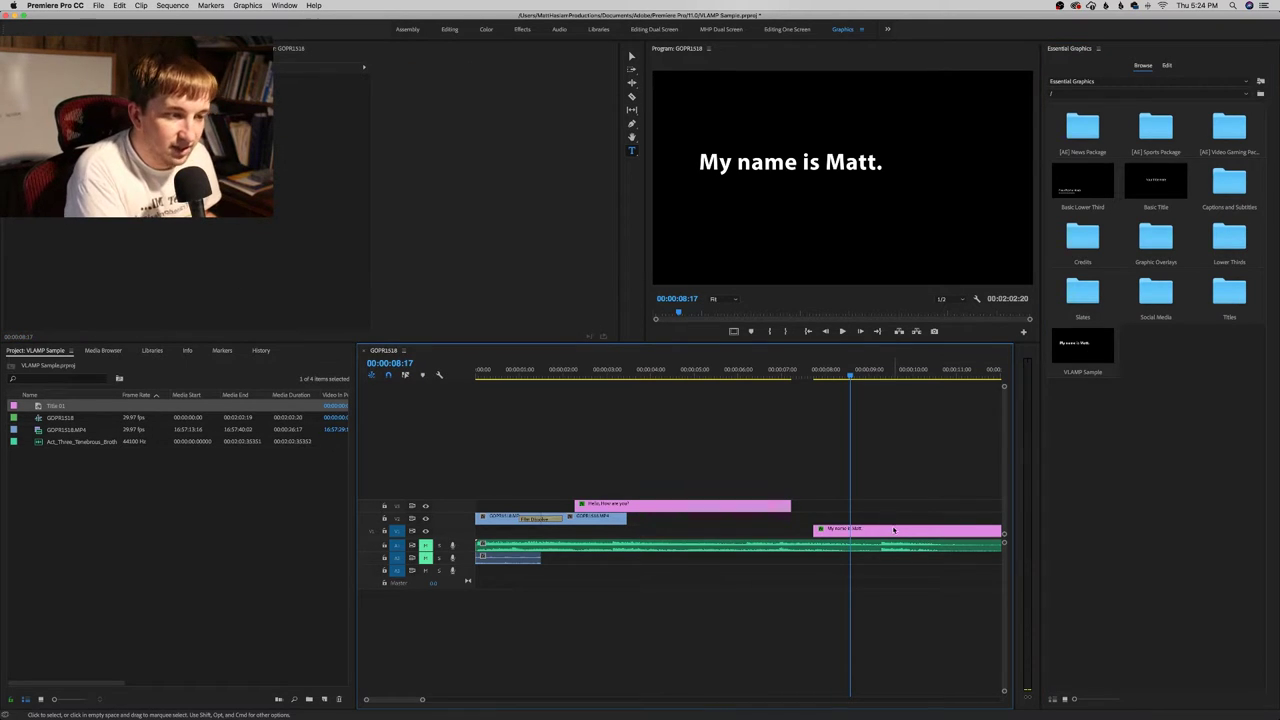
click(895, 526)
key(Delete)
click(736, 507)
key(Delete)
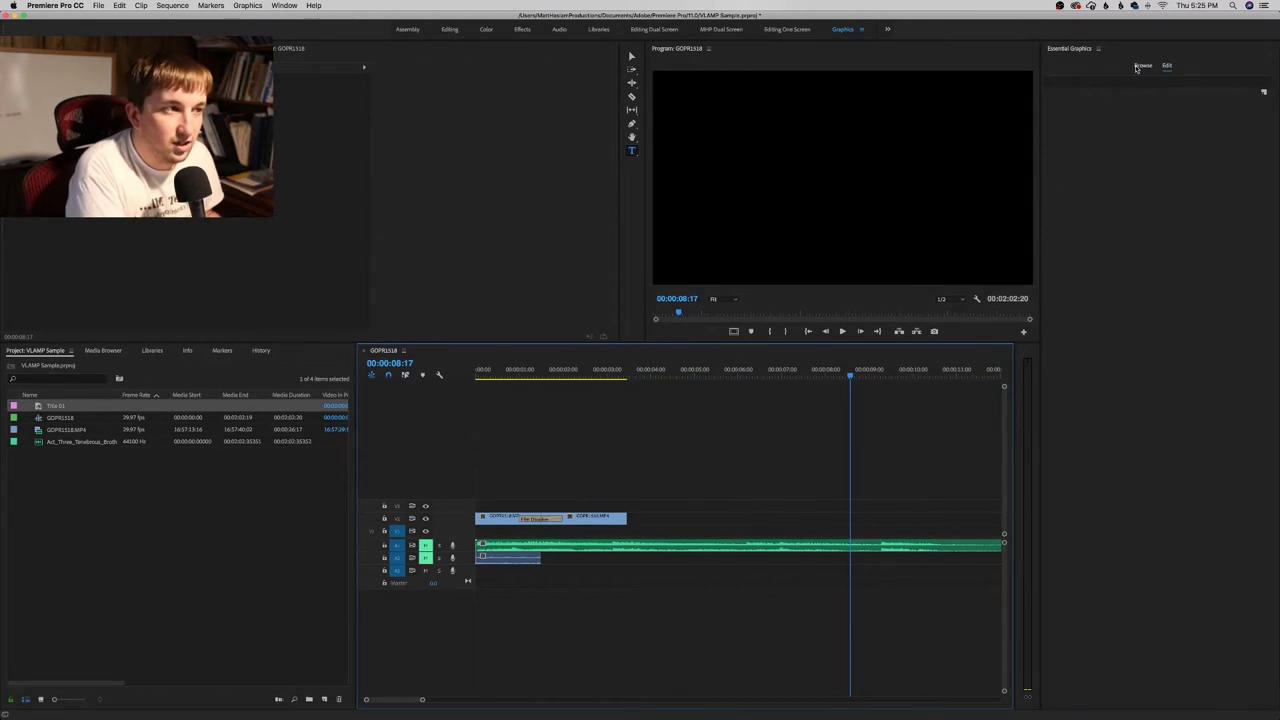
Drag the VLAMP Sample template onto the timeline, preview its title, then delete it
click(1143, 65)
drag(1082, 345, 755, 528)
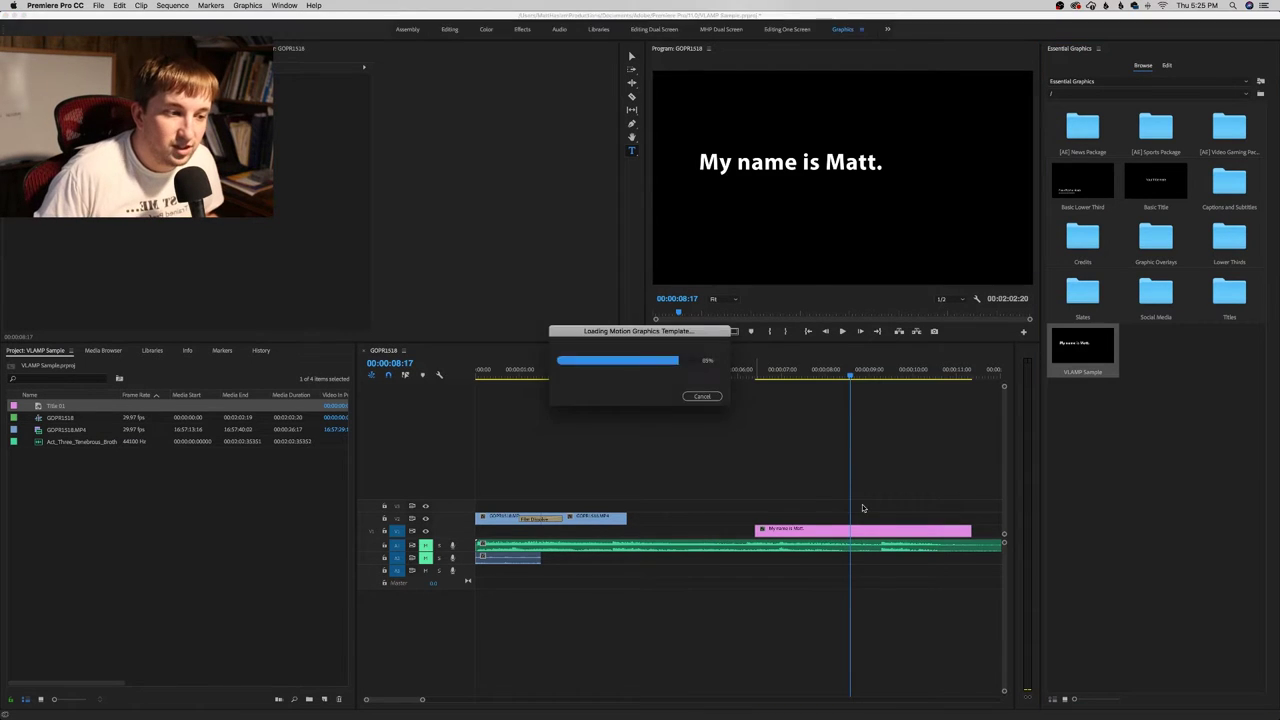
click(775, 160)
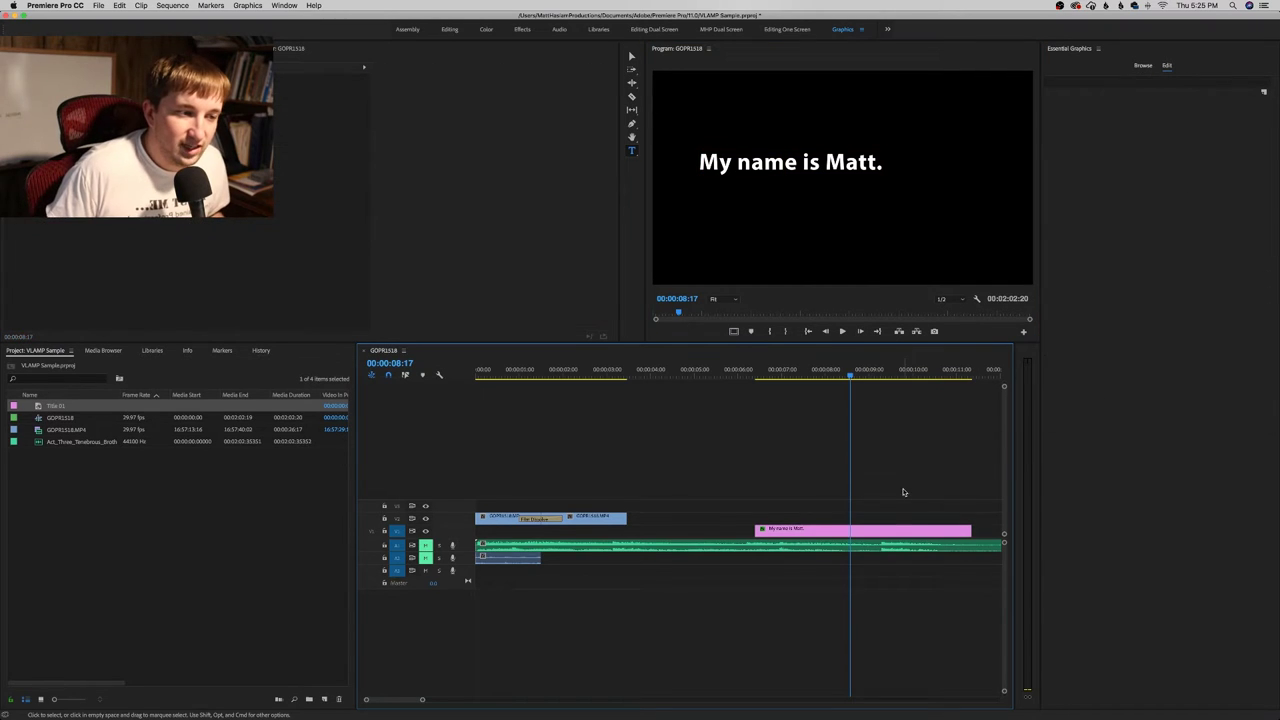
click(990, 445)
click(873, 532)
key(Delete)
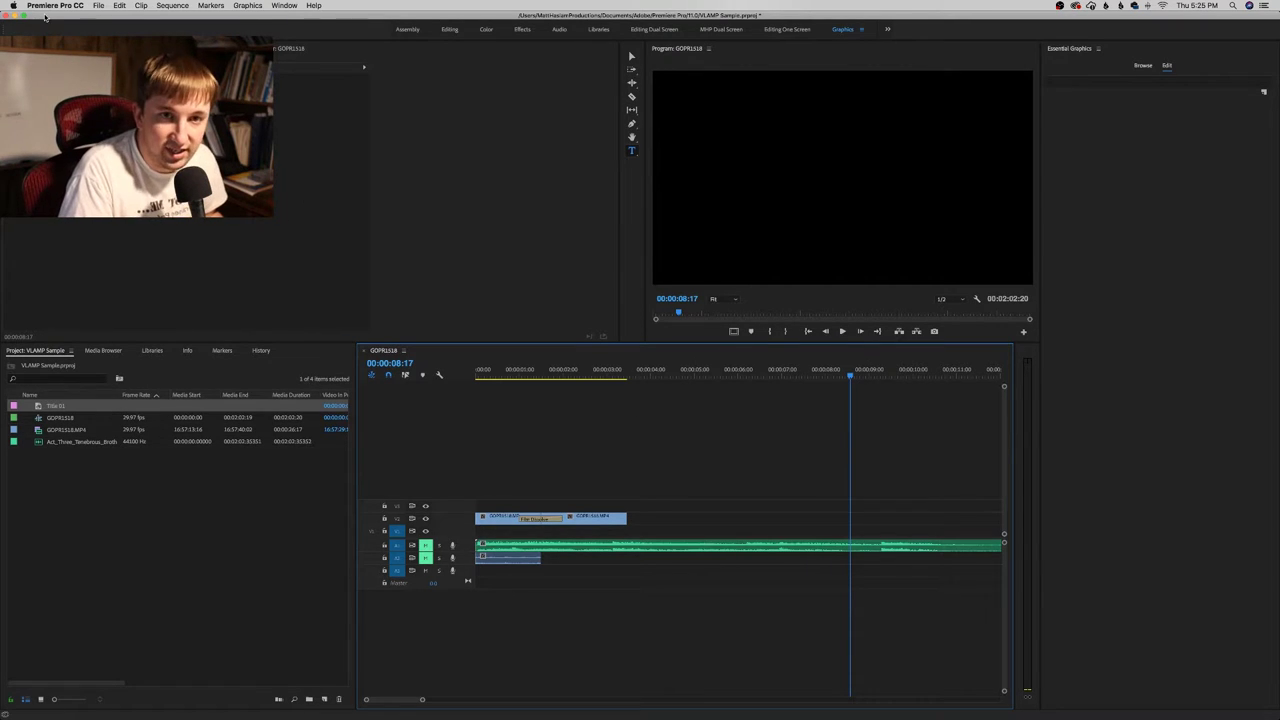
click(98, 6)
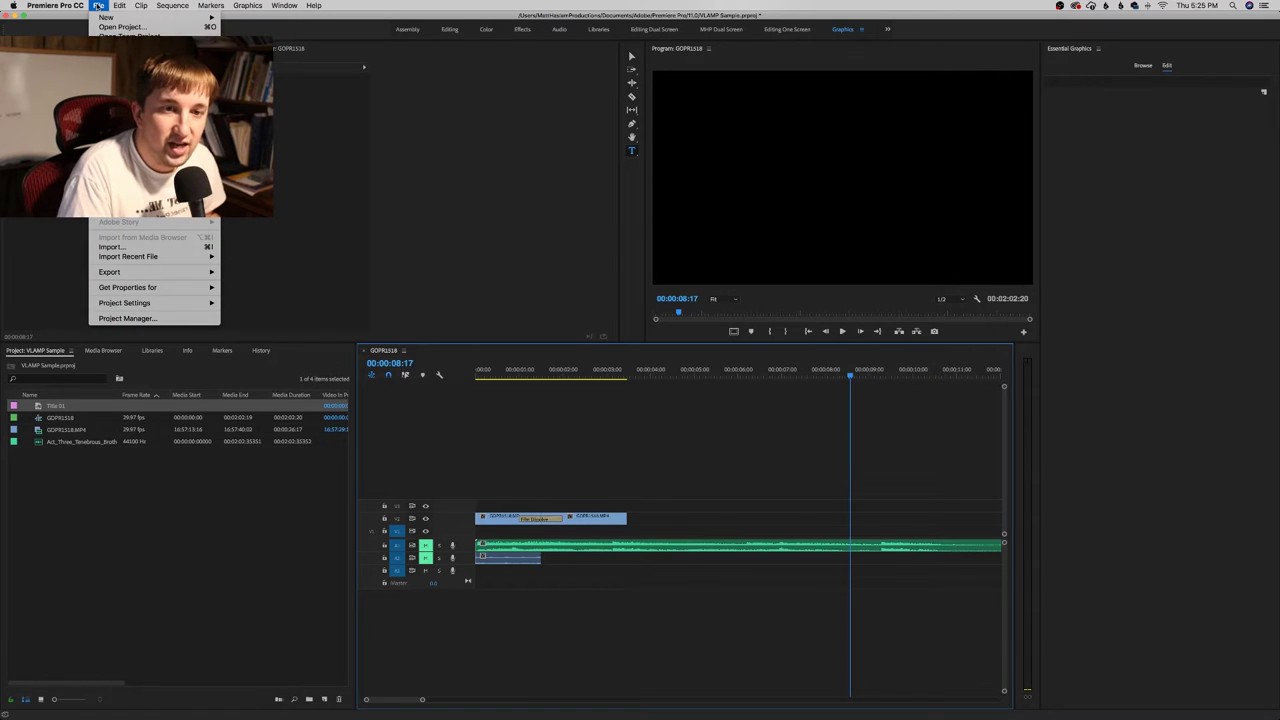
Bring up Export Settings for the GOPR1518 sequence, cancelling an accidental New Sequence dialog
mouse_move(150, 272)
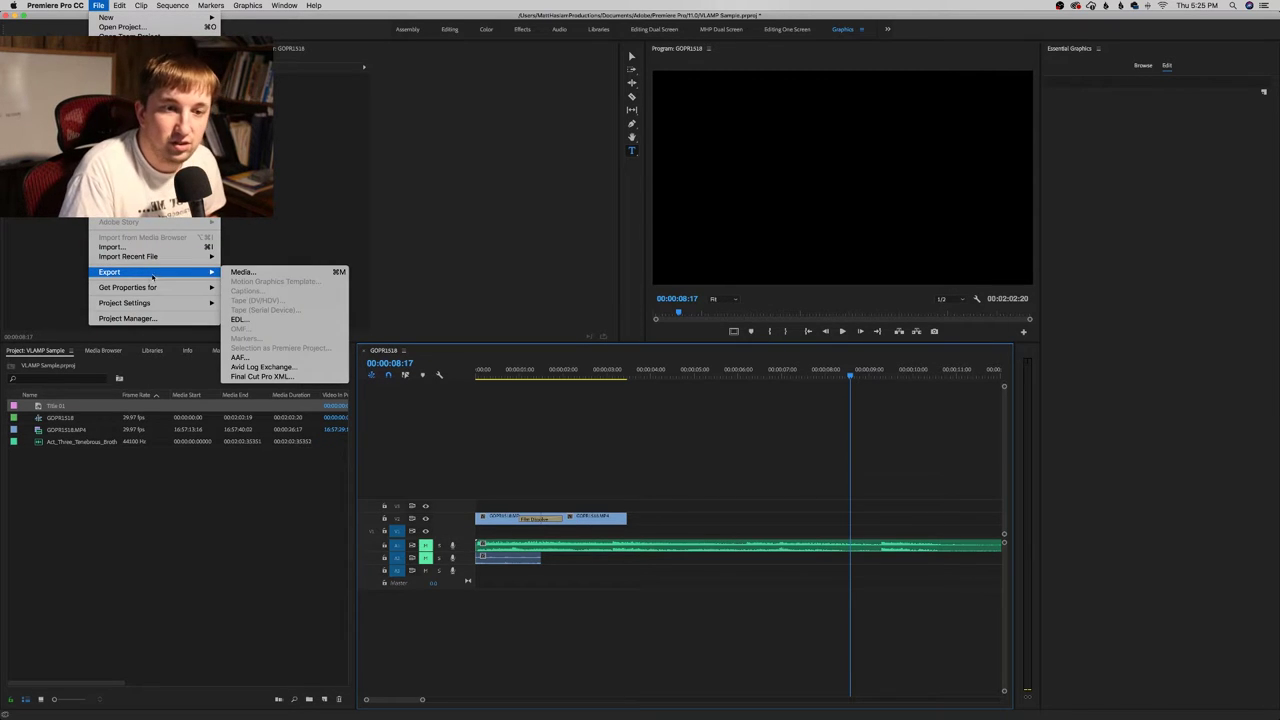
click(240, 272)
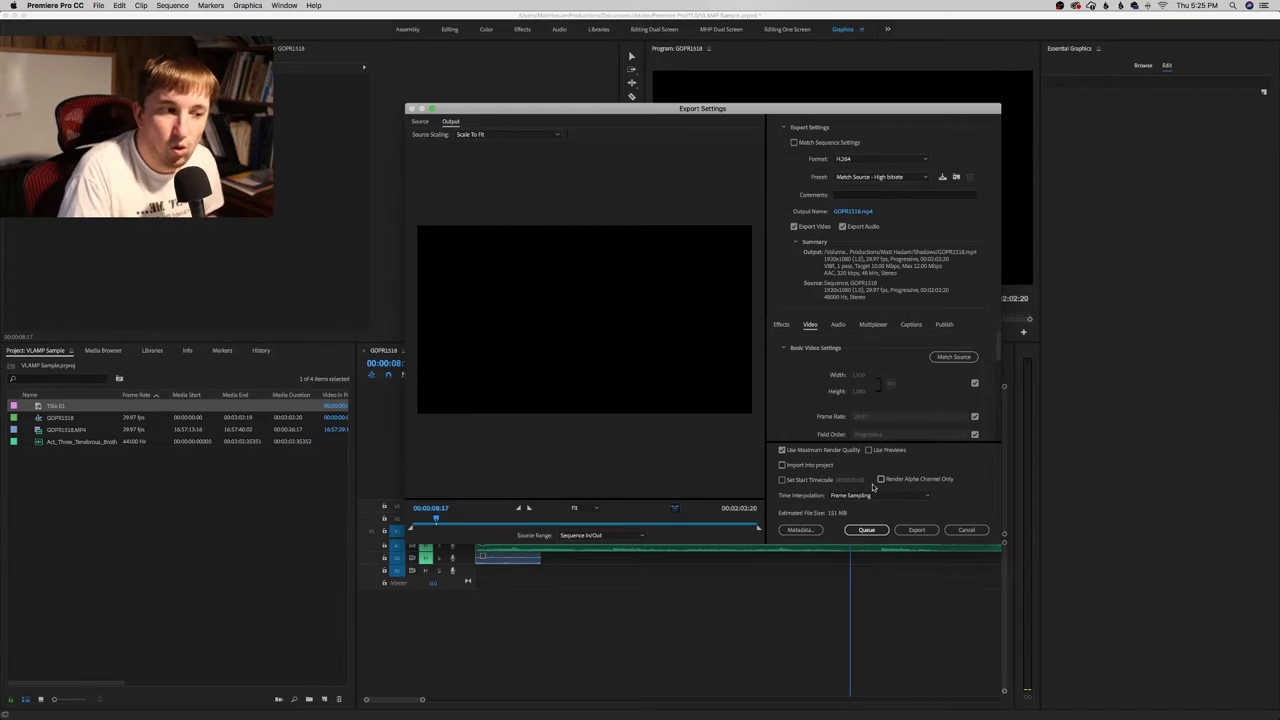
click(966, 530)
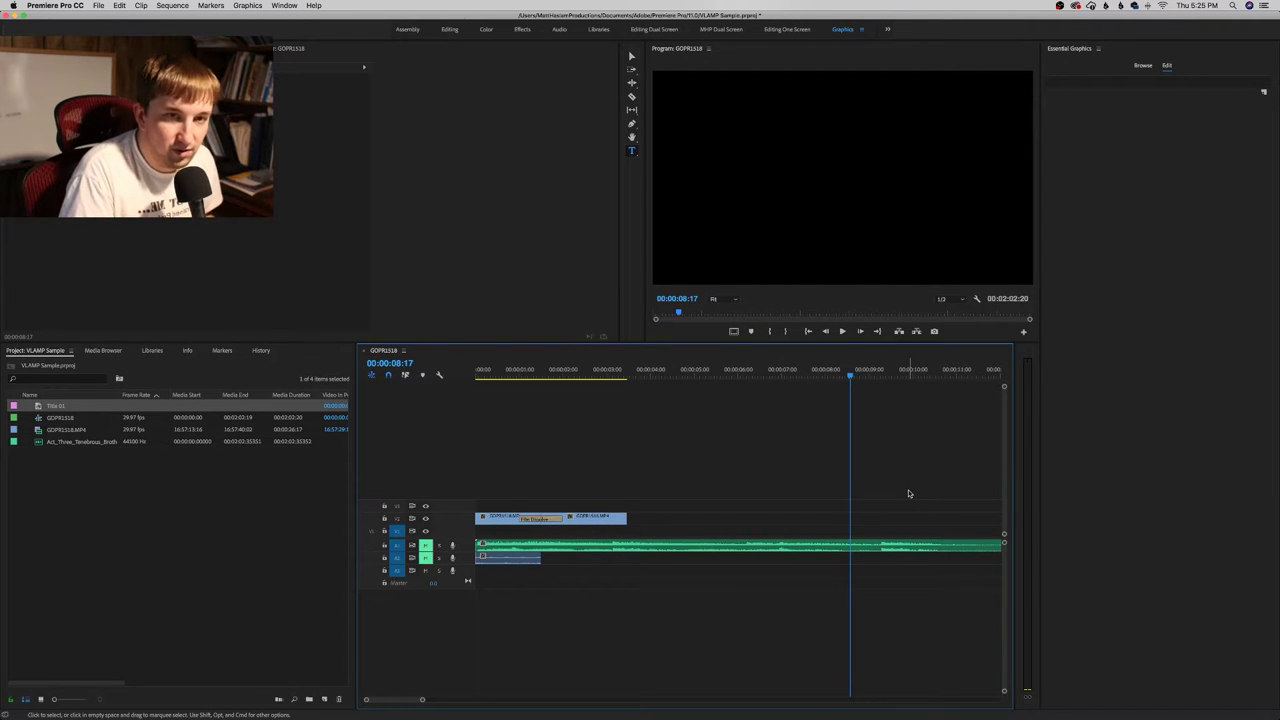
key(super+n)
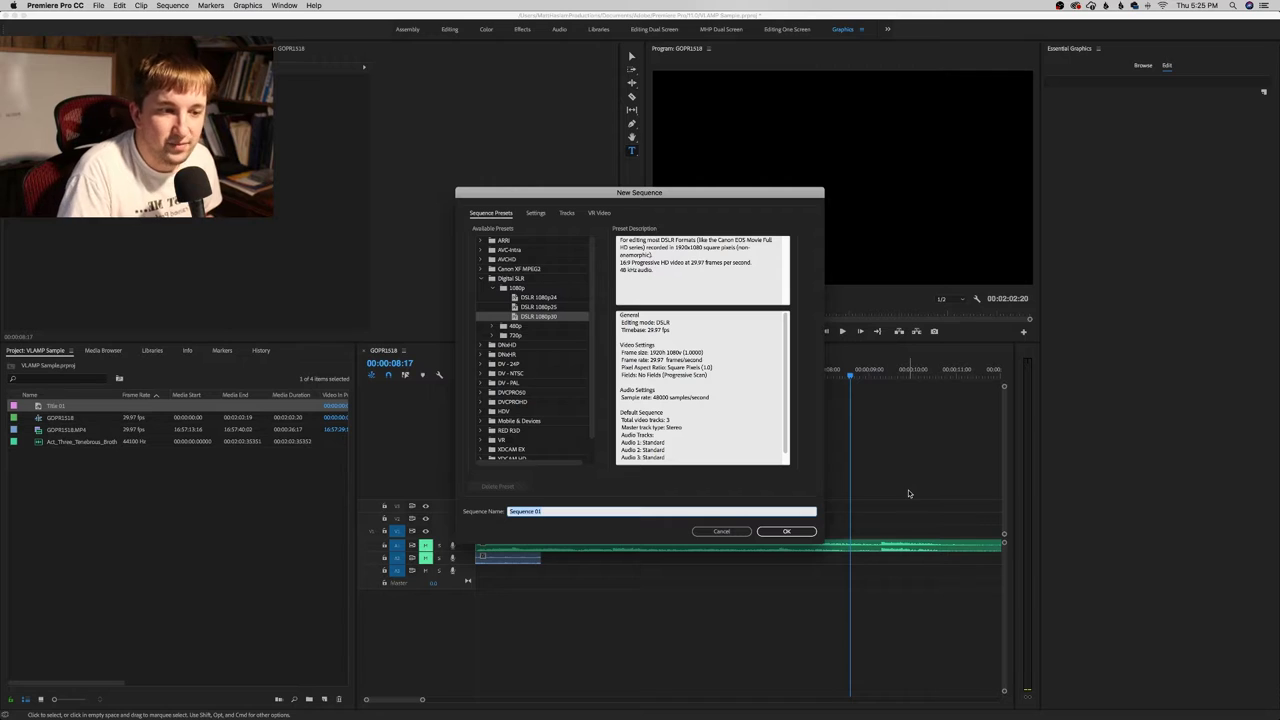
click(747, 531)
key(super+m)
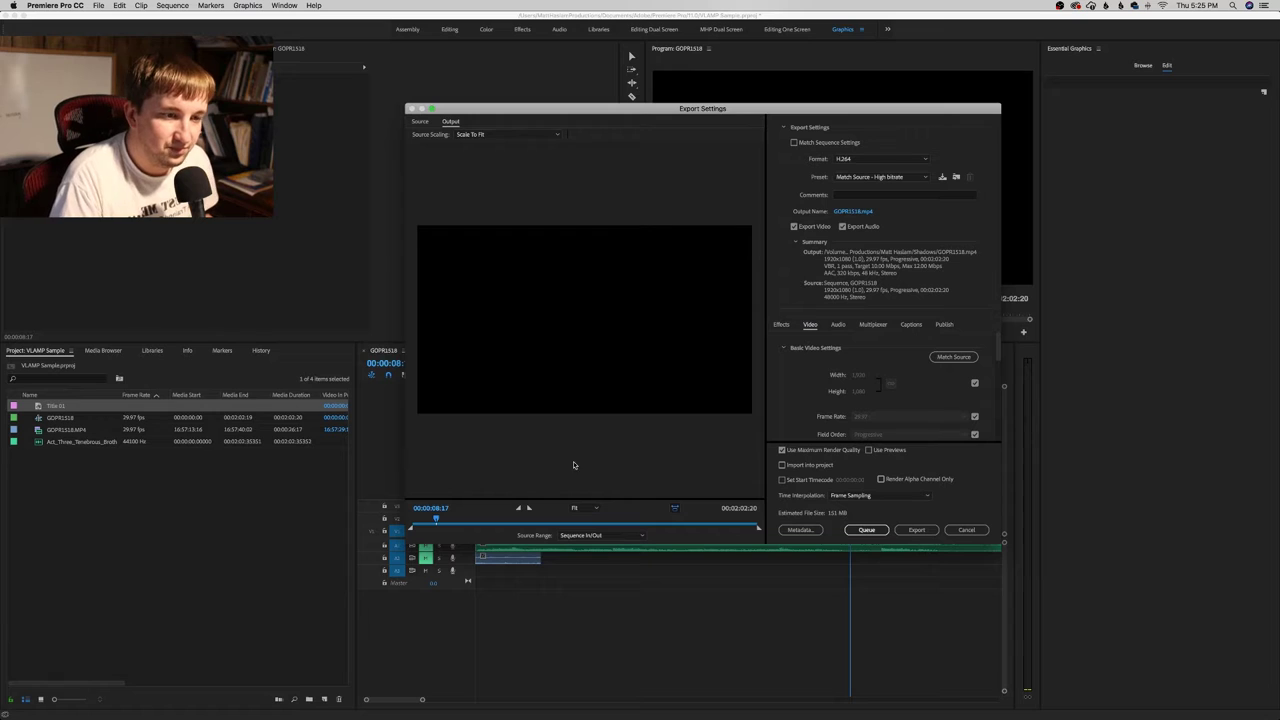
click(600, 535)
Export the entire sequence as H.264 with the Match Source - High bitrate preset
click(602, 550)
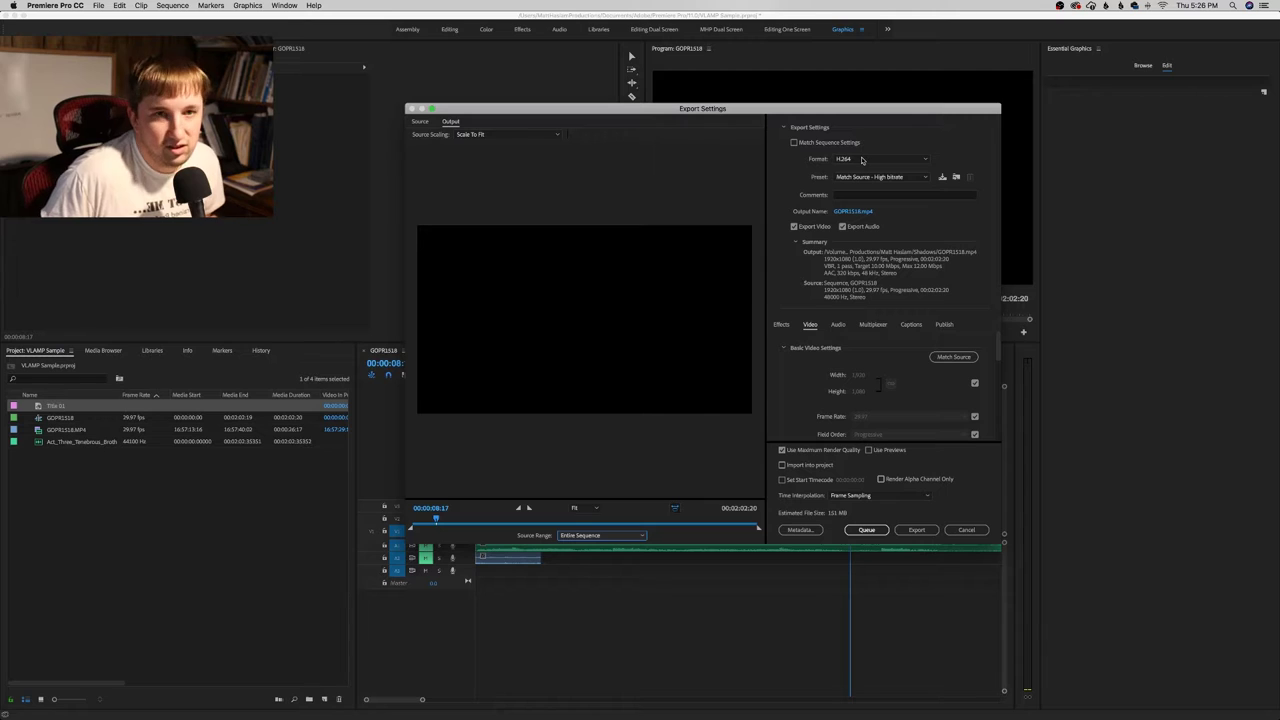
click(862, 160)
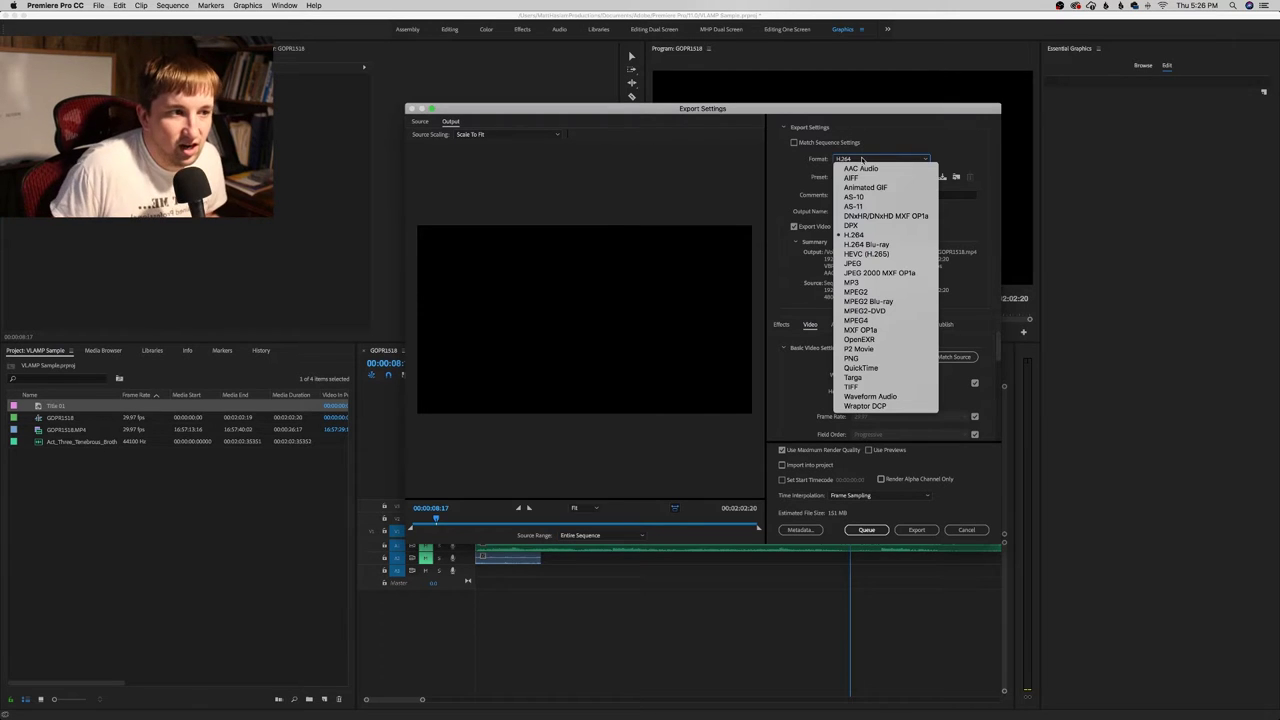
click(877, 236)
click(880, 177)
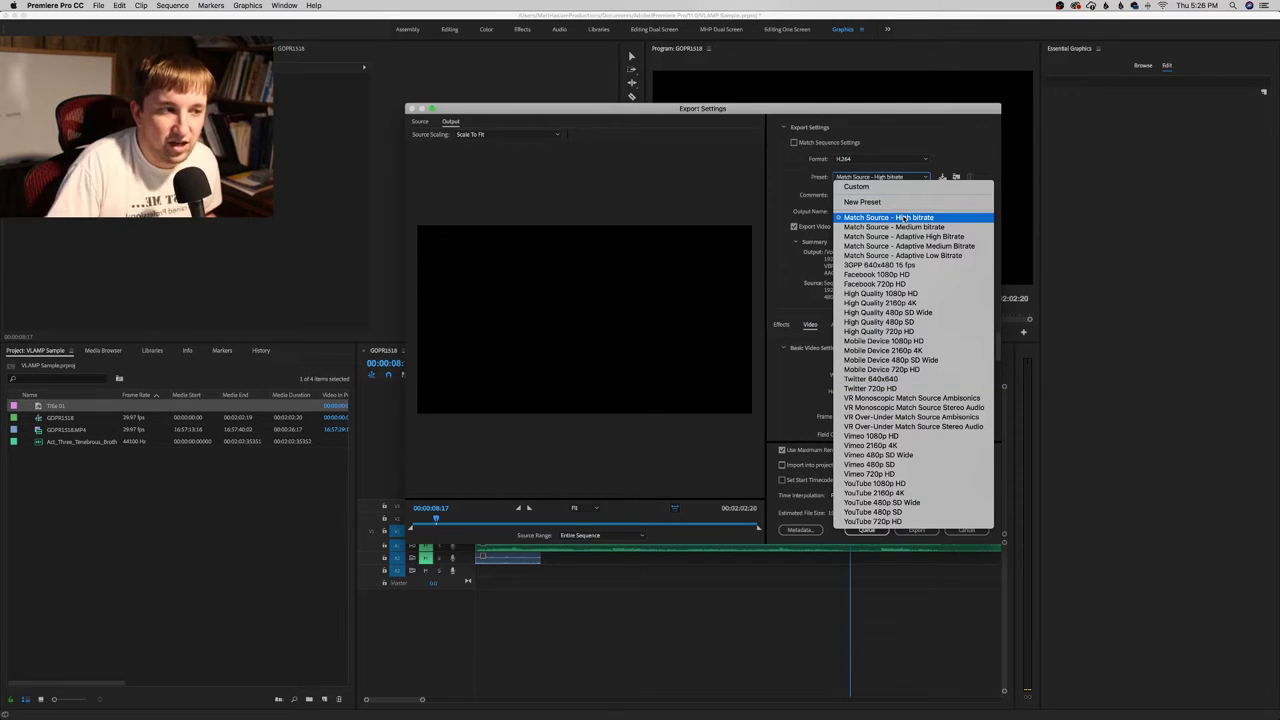
click(948, 162)
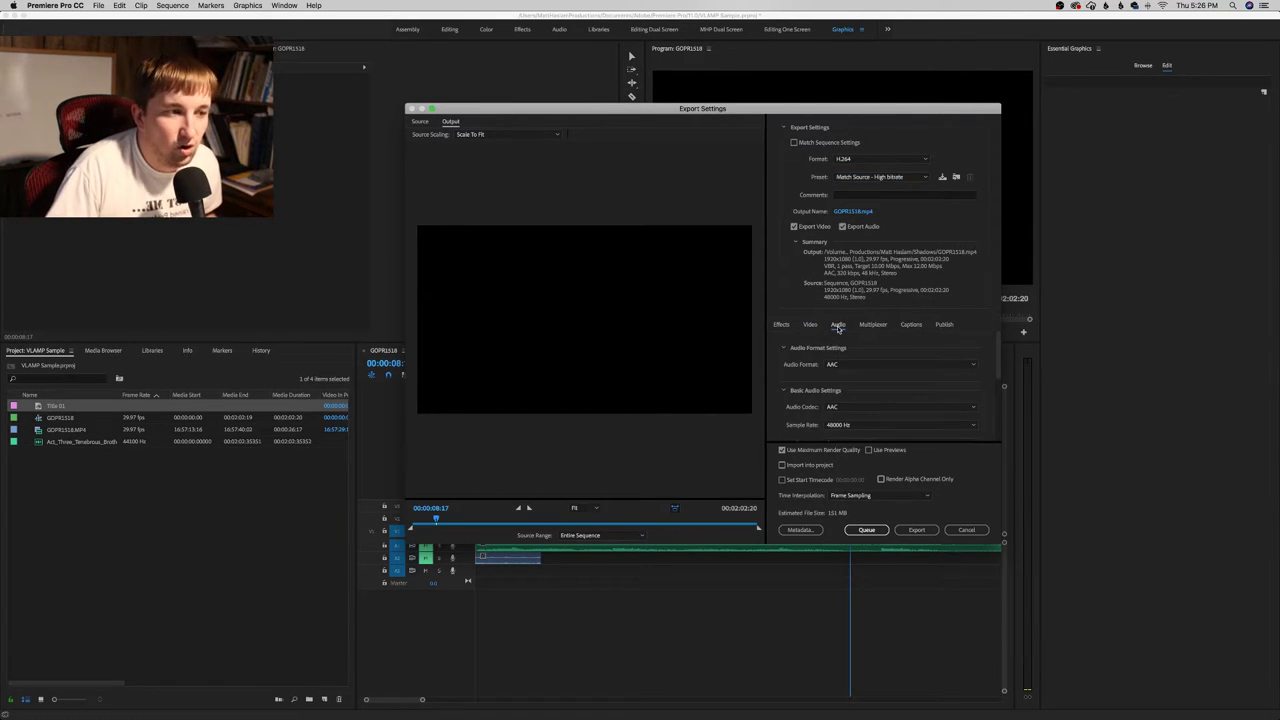
Check the Multiplexer and Video tabs of the export settings
click(869, 327)
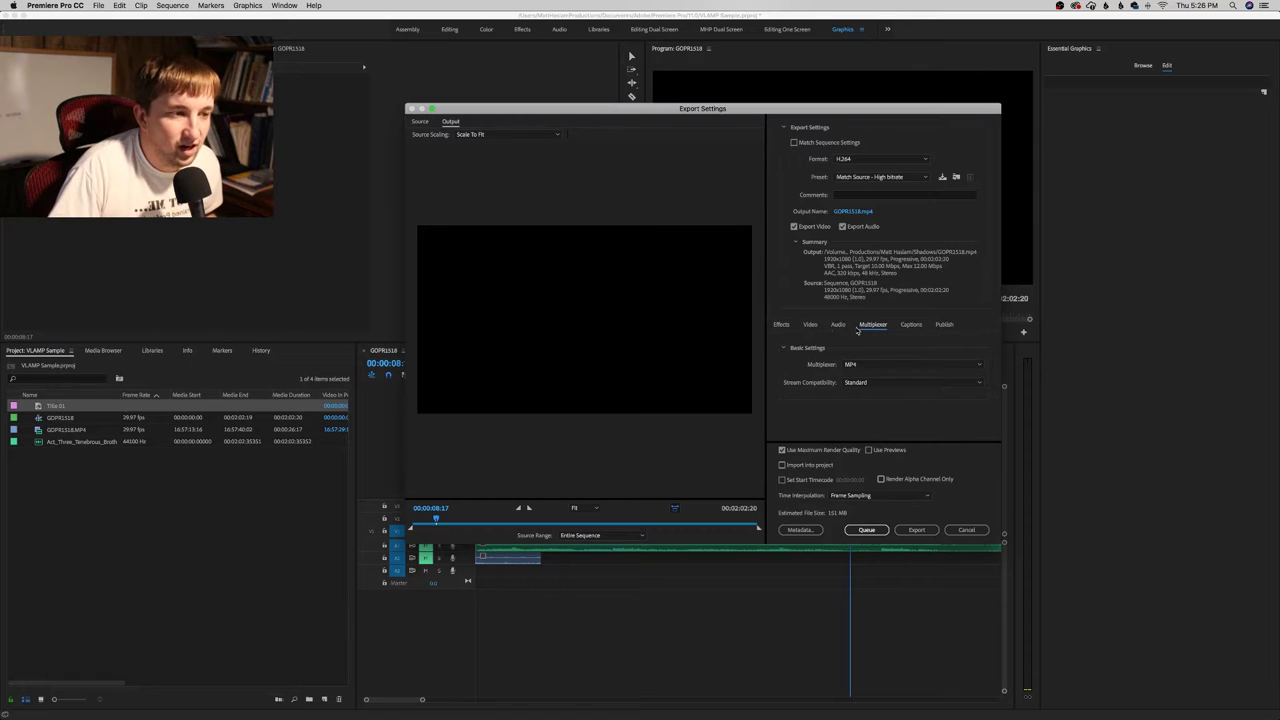
click(818, 327)
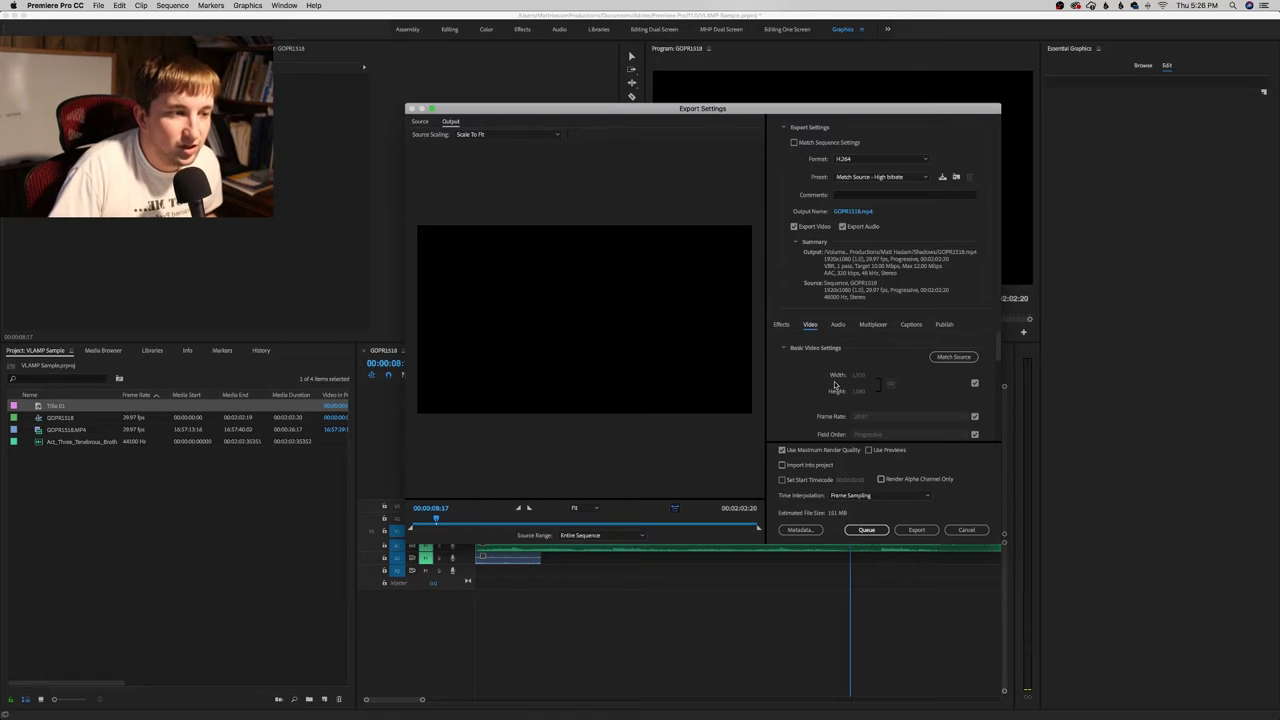
click(853, 211)
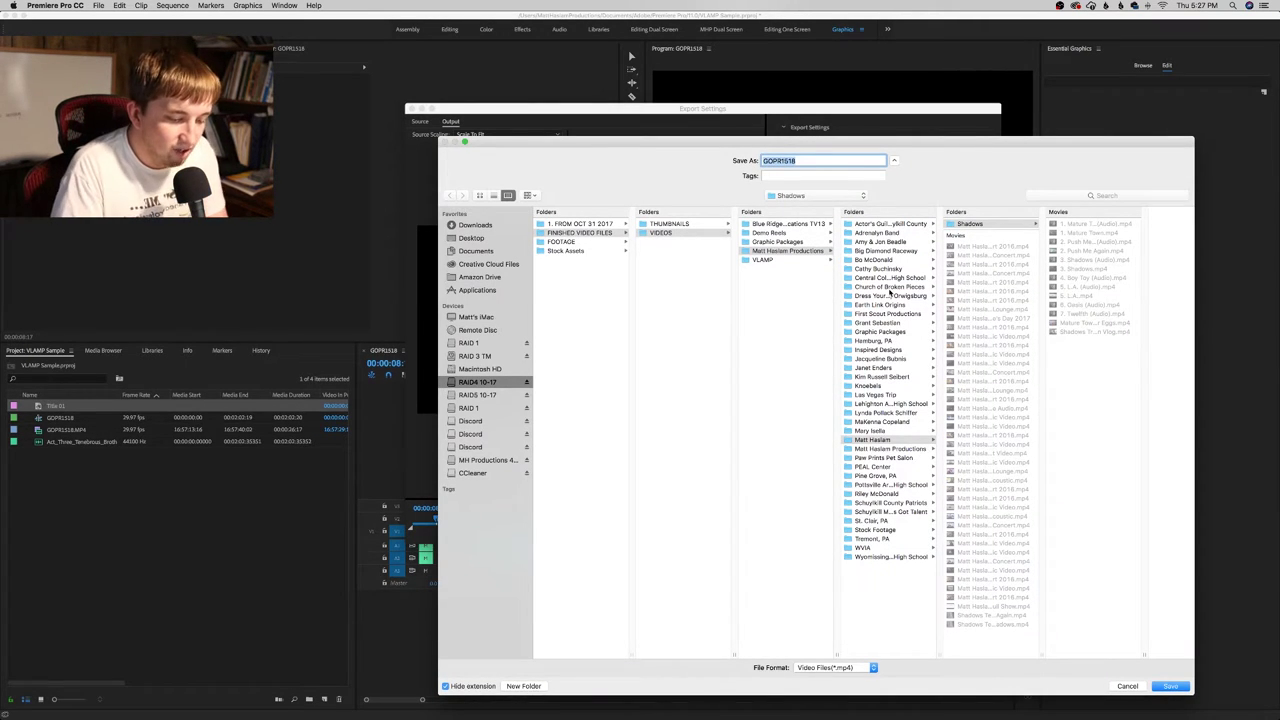
Name the export output file 'VLAMP Sample' and save the new name
text(VLAMP)
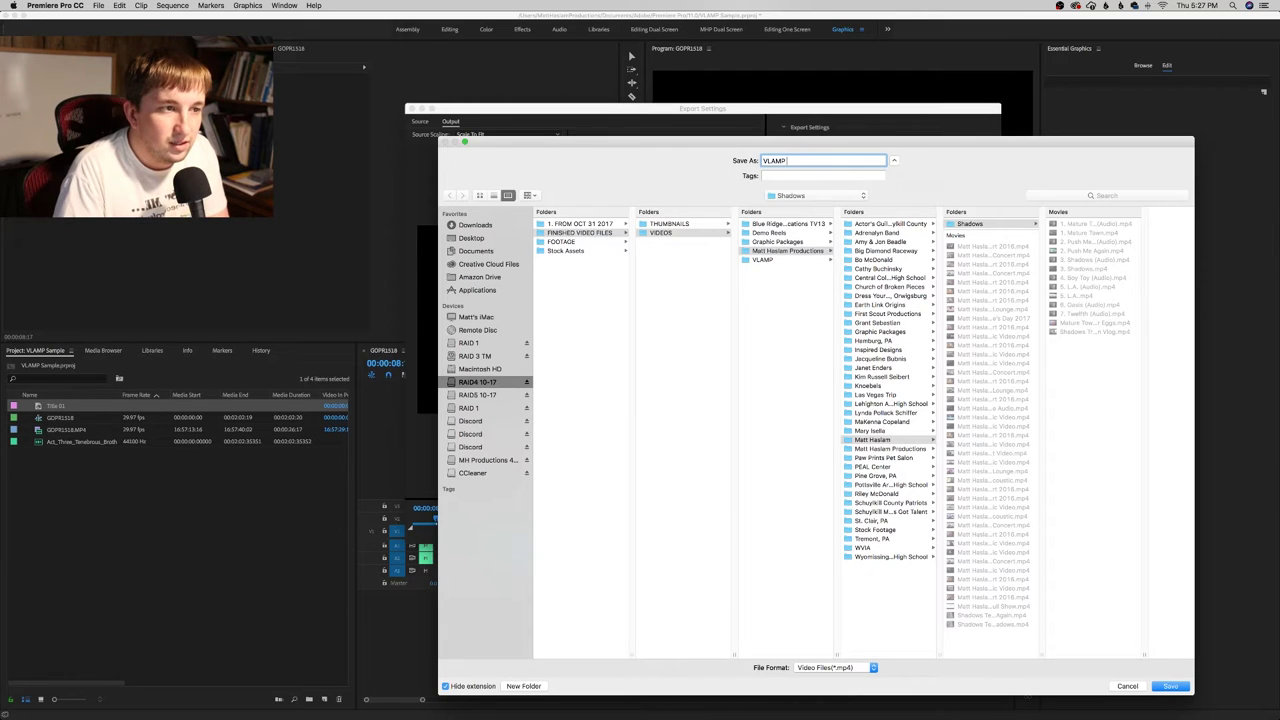
text( Sample)
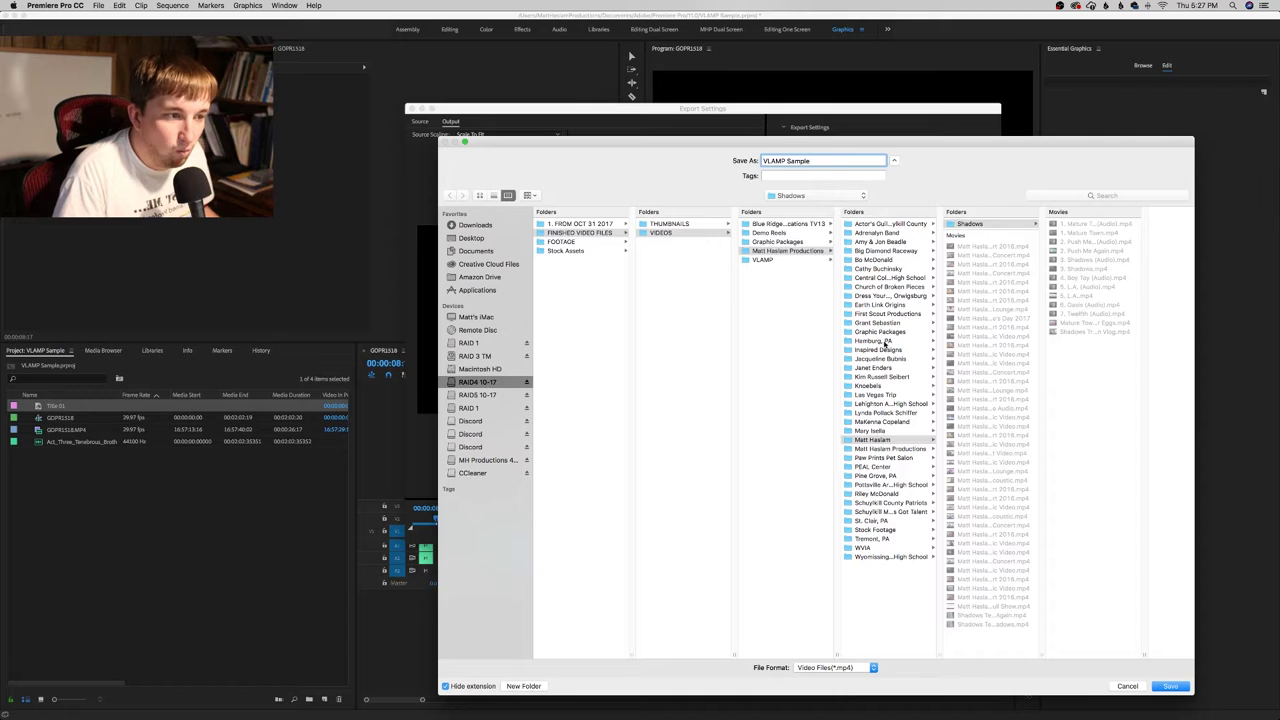
click(1170, 686)
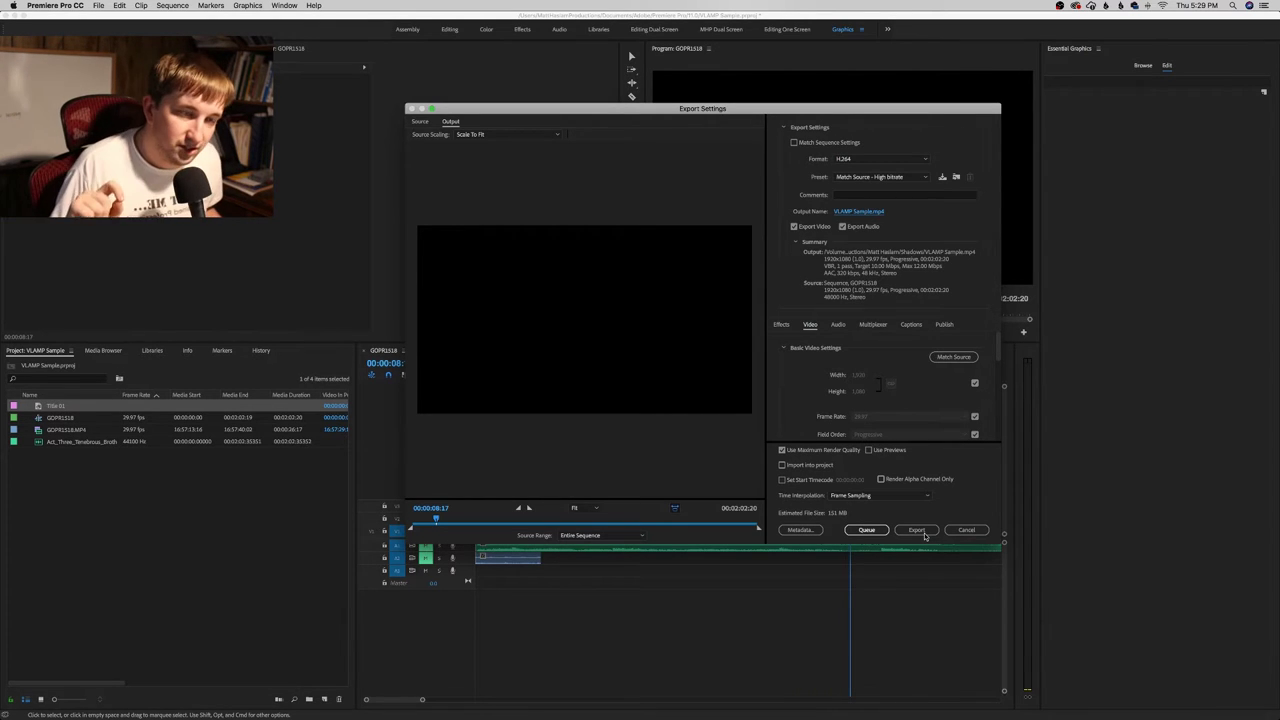
Start exporting the sequence with the chosen H.264 settings
click(965, 533)
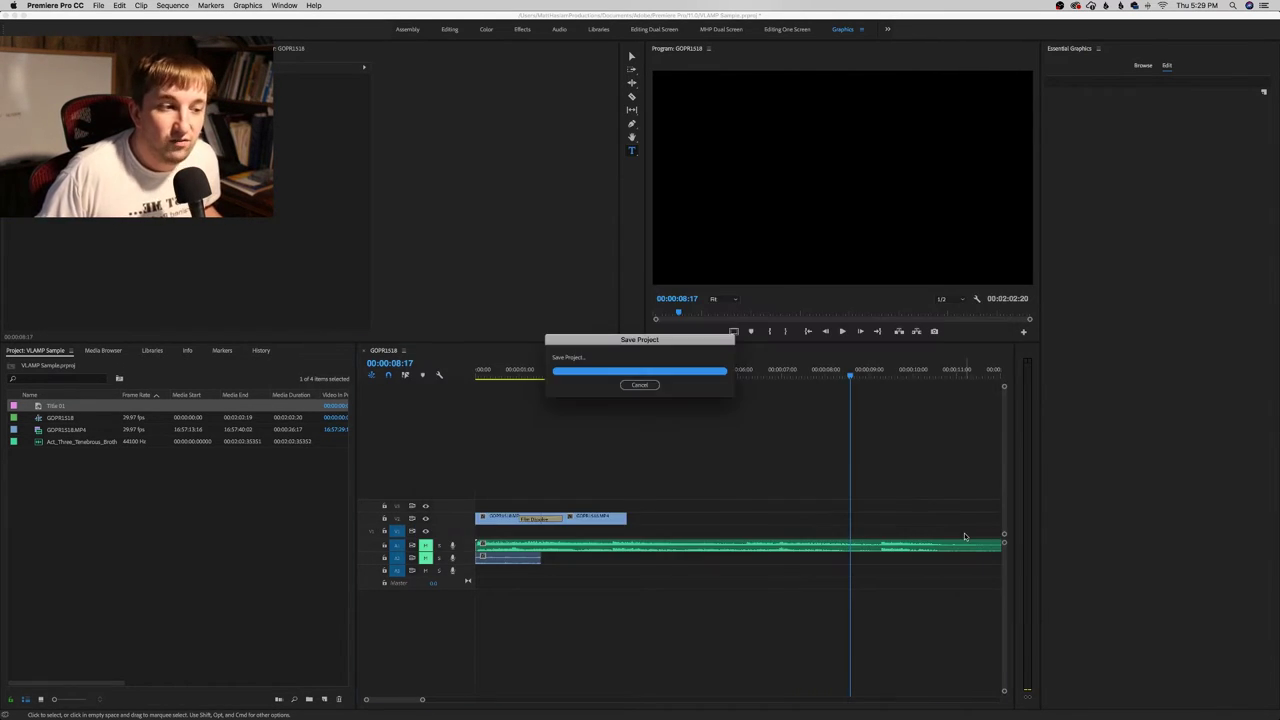